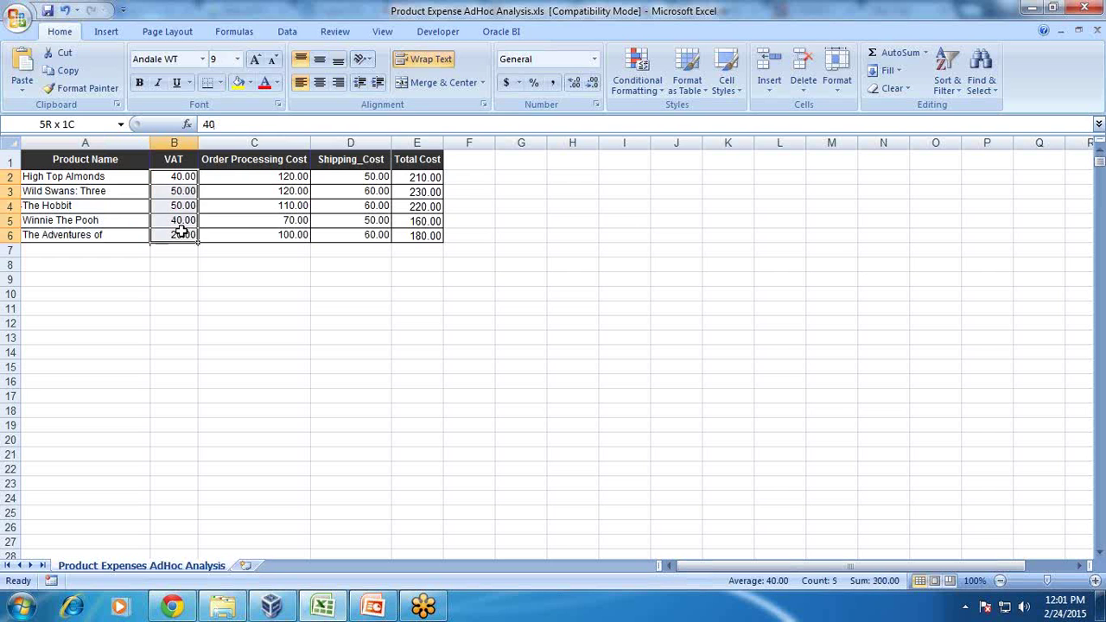
left_click_drag(244, 183, 246, 229)
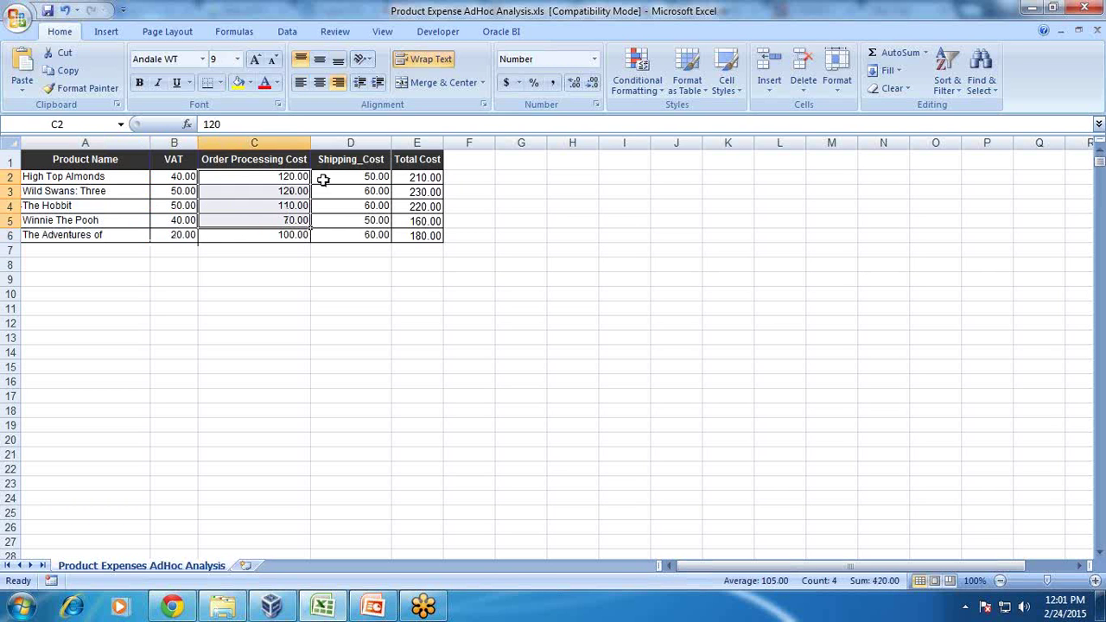
left_click_drag(324, 181, 323, 228)
left_click_drag(417, 191, 422, 235)
- Enter the header "Revised Shipping Cost" in cell F1 and fit column F's width to it
left_click(475, 162)
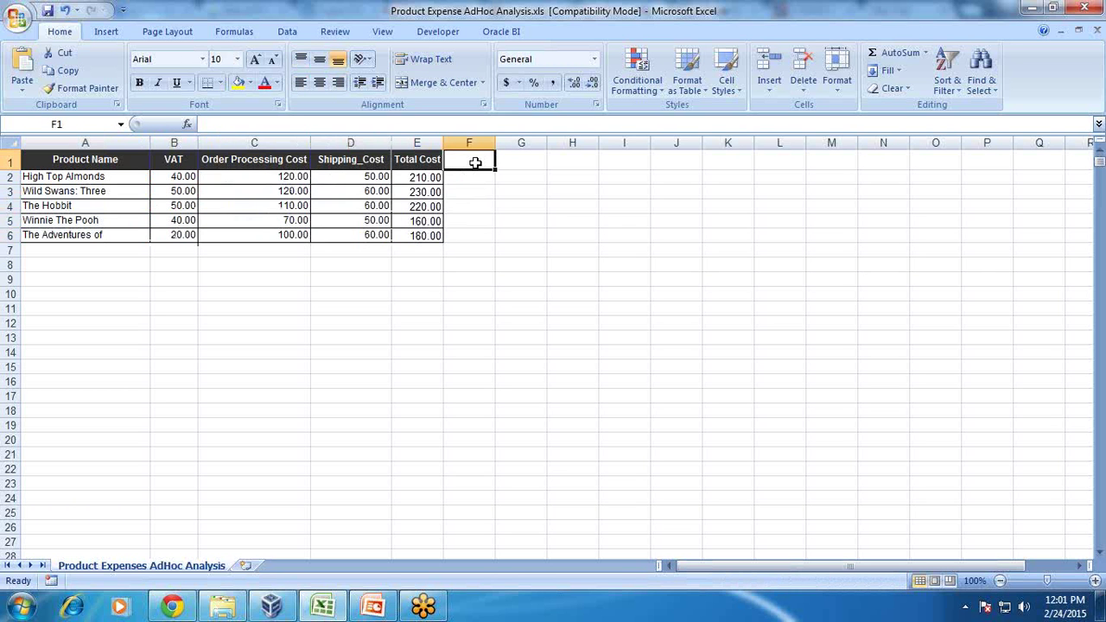
type("Revised")
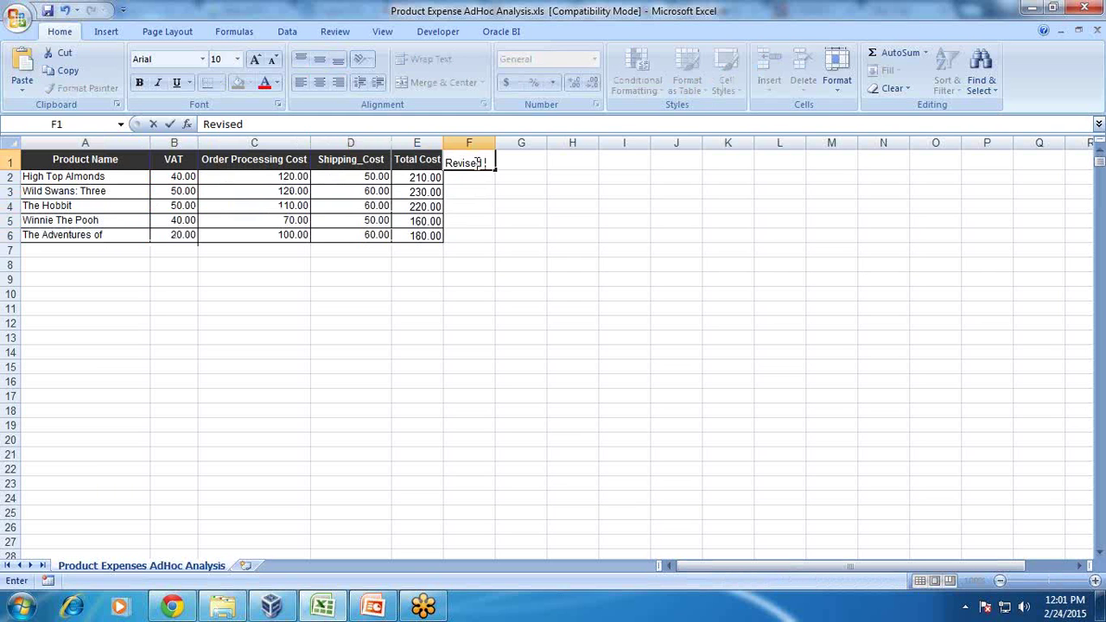
type(" Shipping")
key("Return")
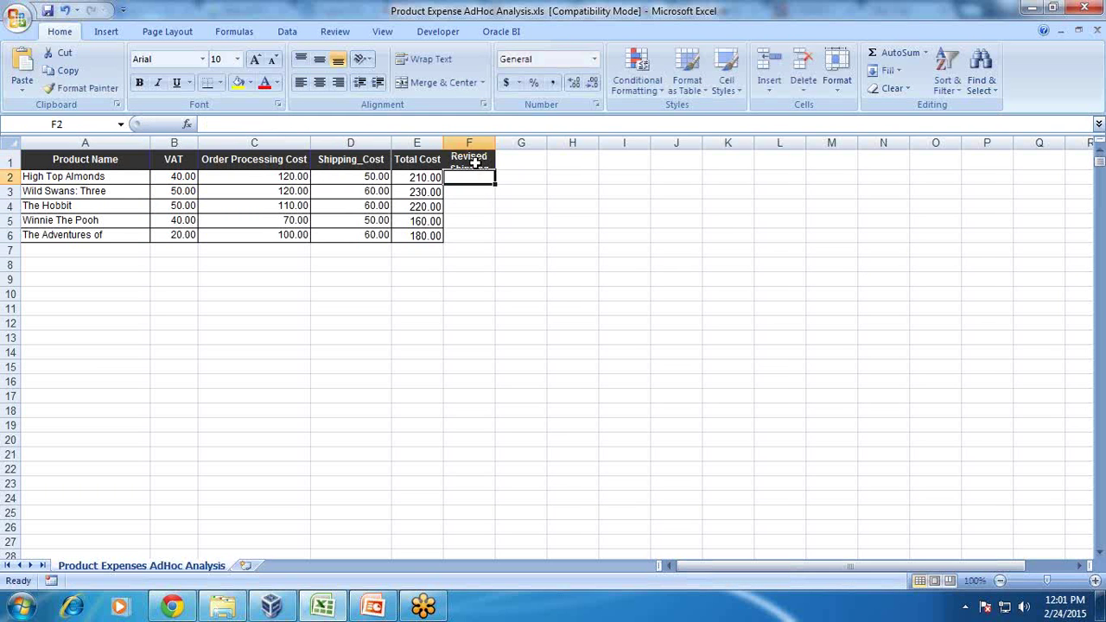
double_click(499, 141)
left_click(501, 163)
left_click(354, 126)
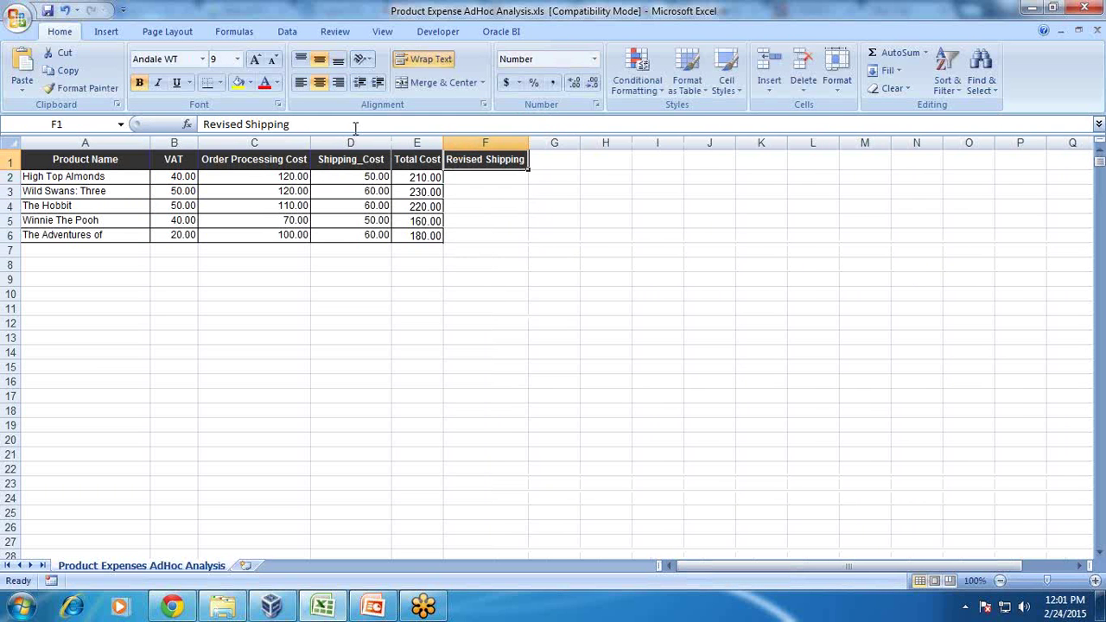
type("C")
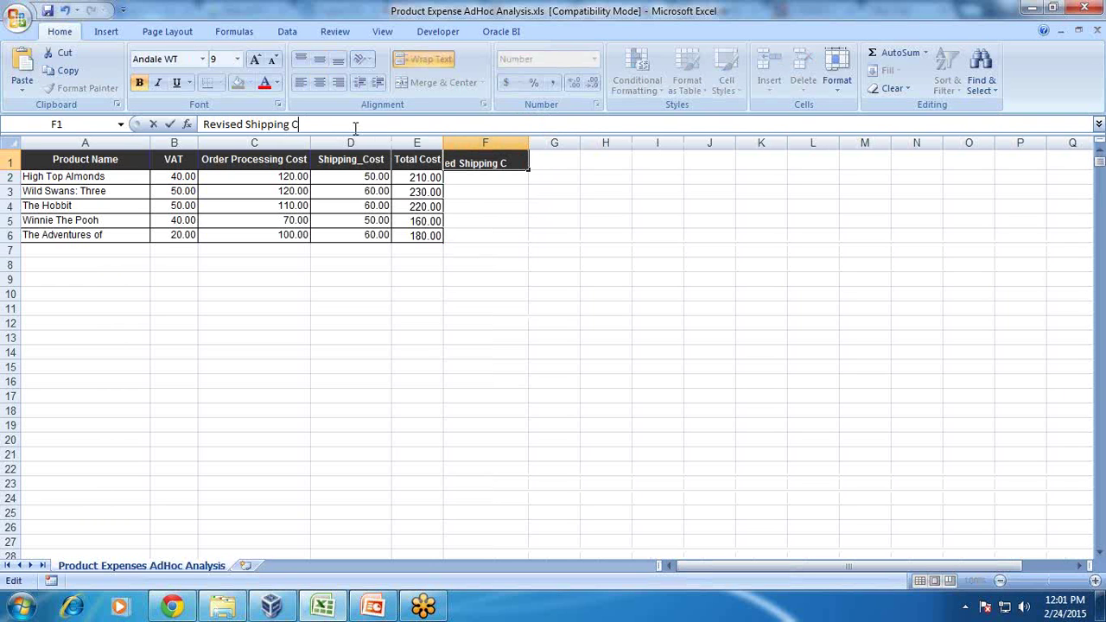
type("pst")
key("Return")
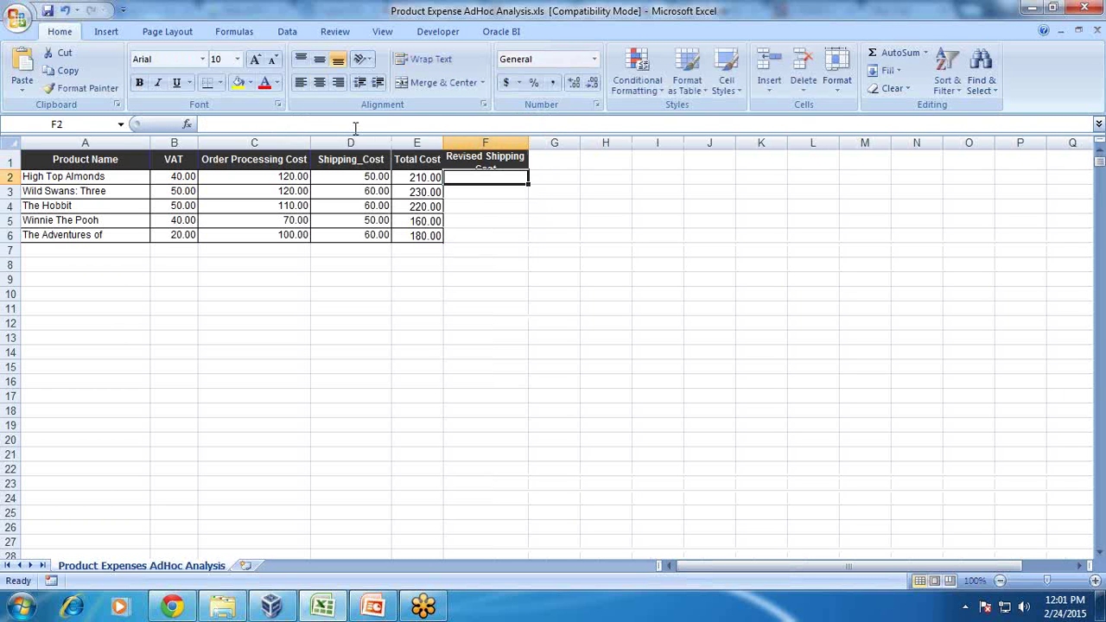
double_click(534, 143)
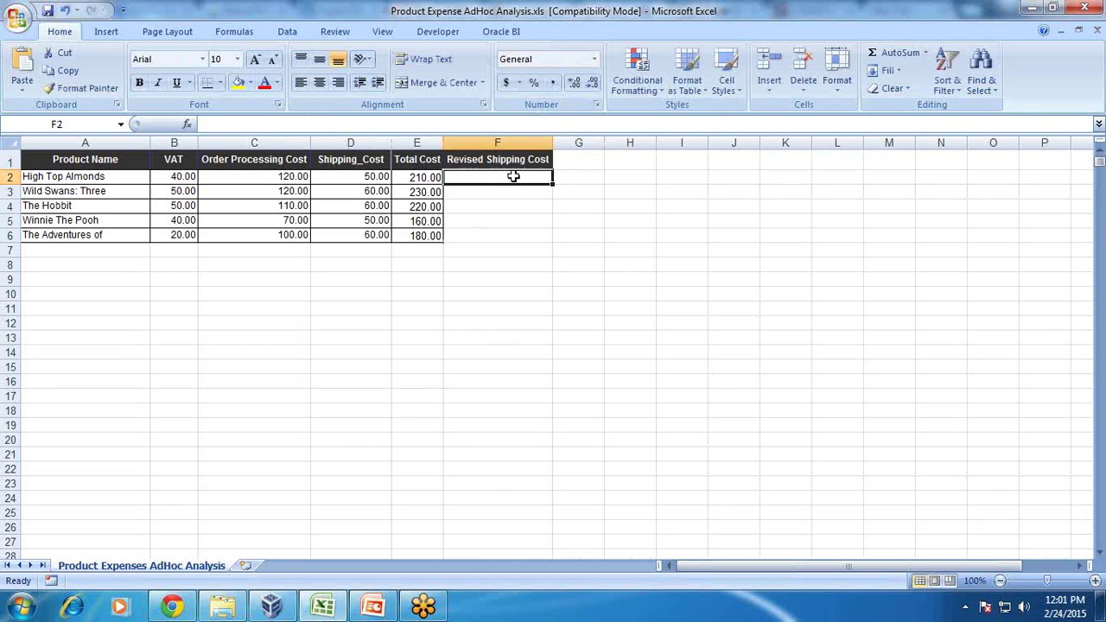
- Calculate the revised shipping cost in F2 with =D2*110% and fill the formula down to F6
type("=")
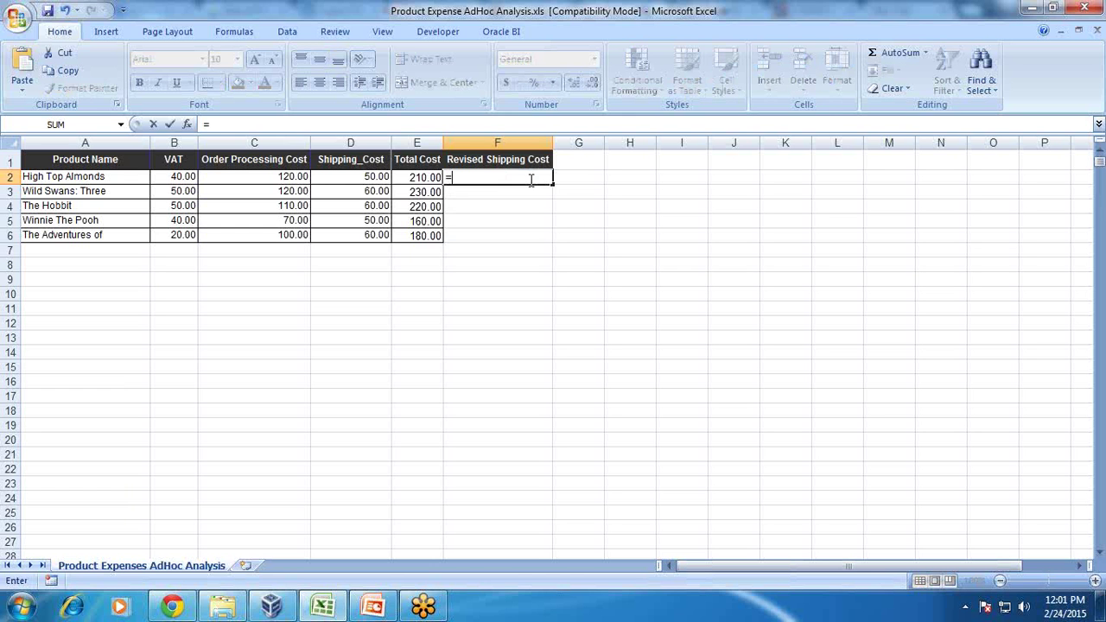
left_click(379, 177)
type("*")
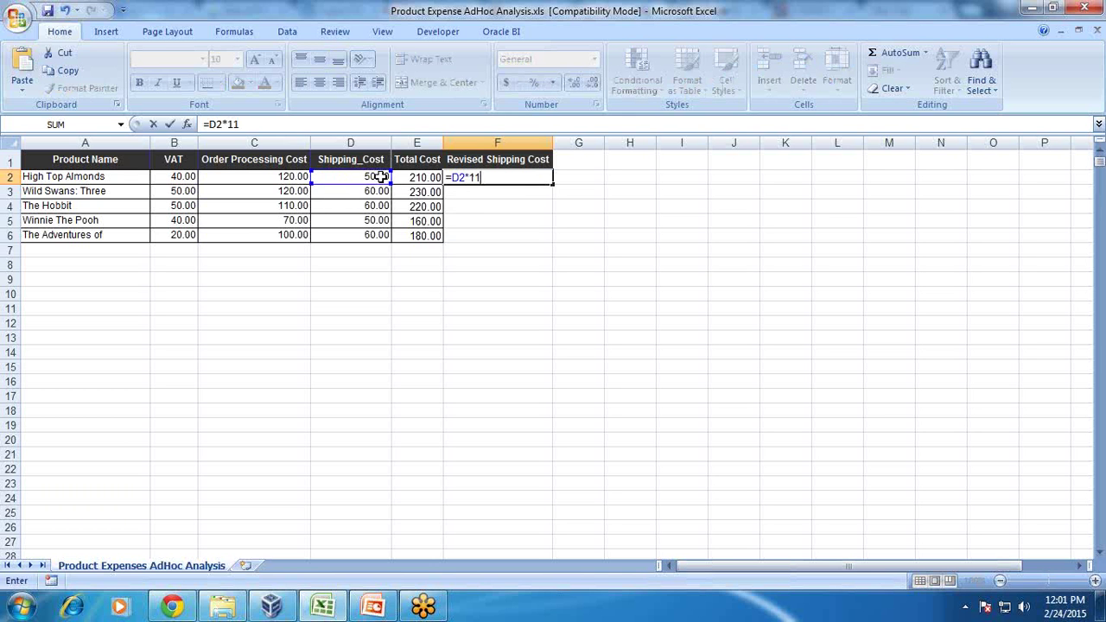
key("Return")
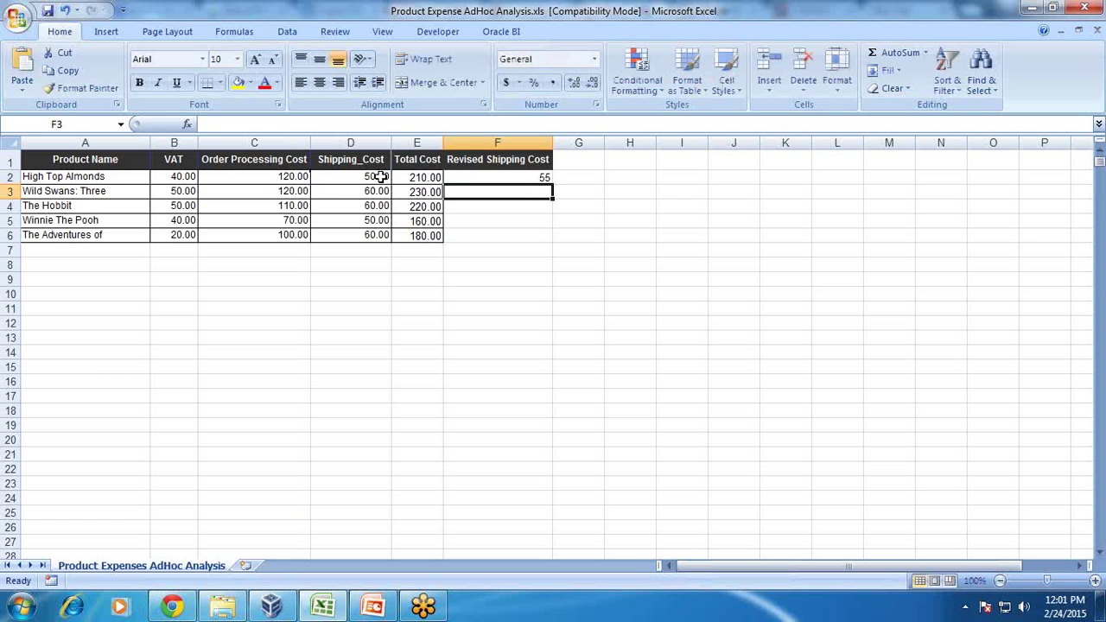
key("Up")
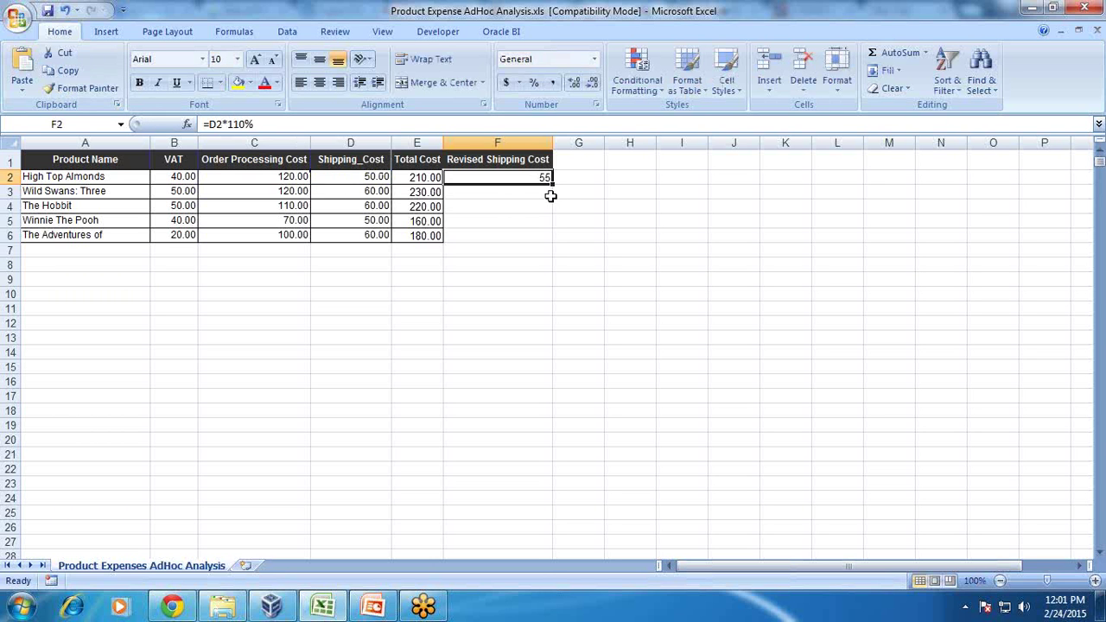
left_click_drag(555, 186, 554, 243)
left_click(418, 192)
left_click(372, 177)
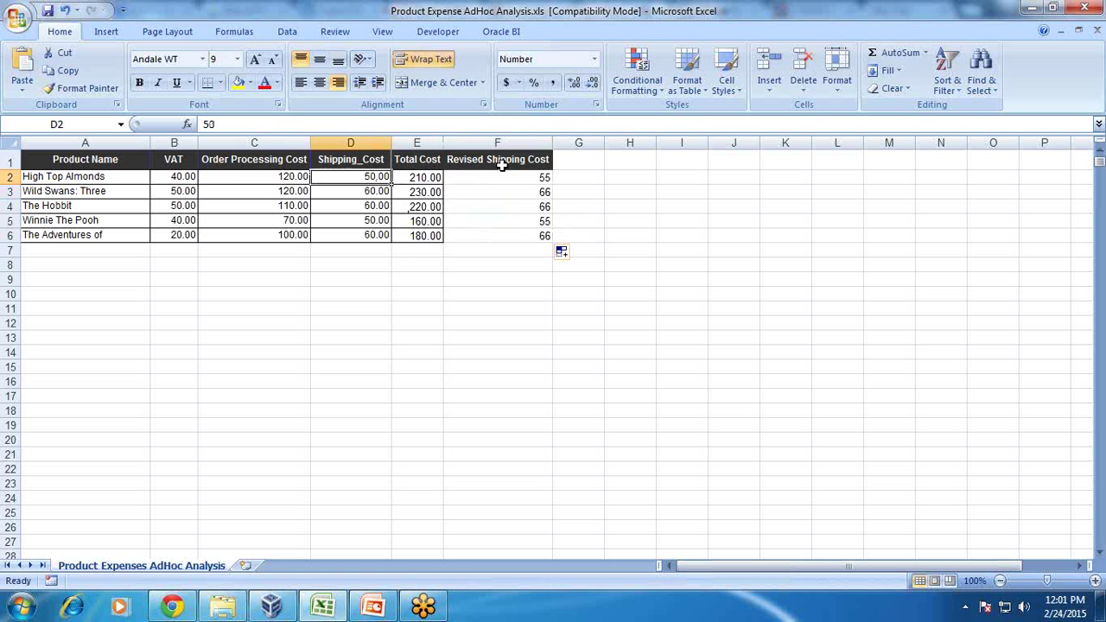
left_click(497, 160)
- Enter the header "Revised Total" in cell G1 and fit column G's width to it
left_click(585, 159)
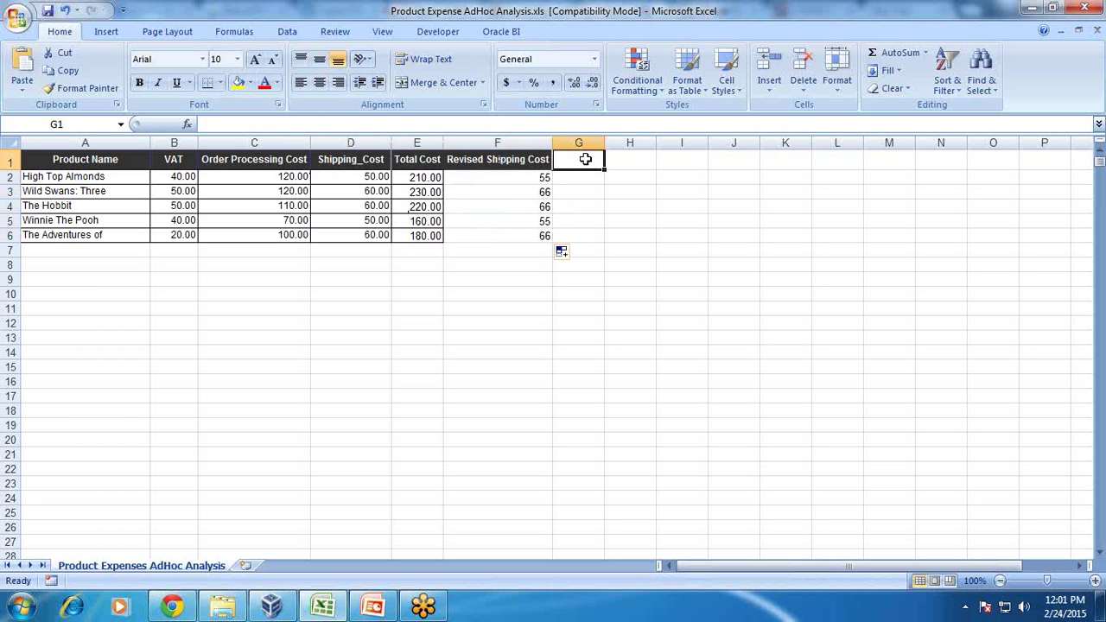
type("Re")
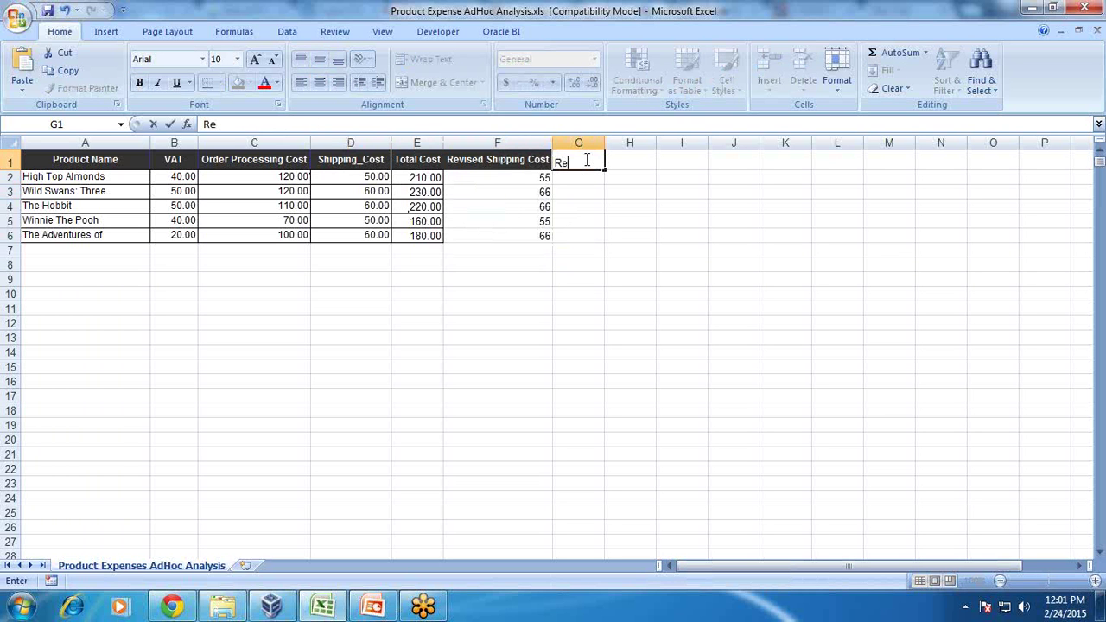
type("vised Total")
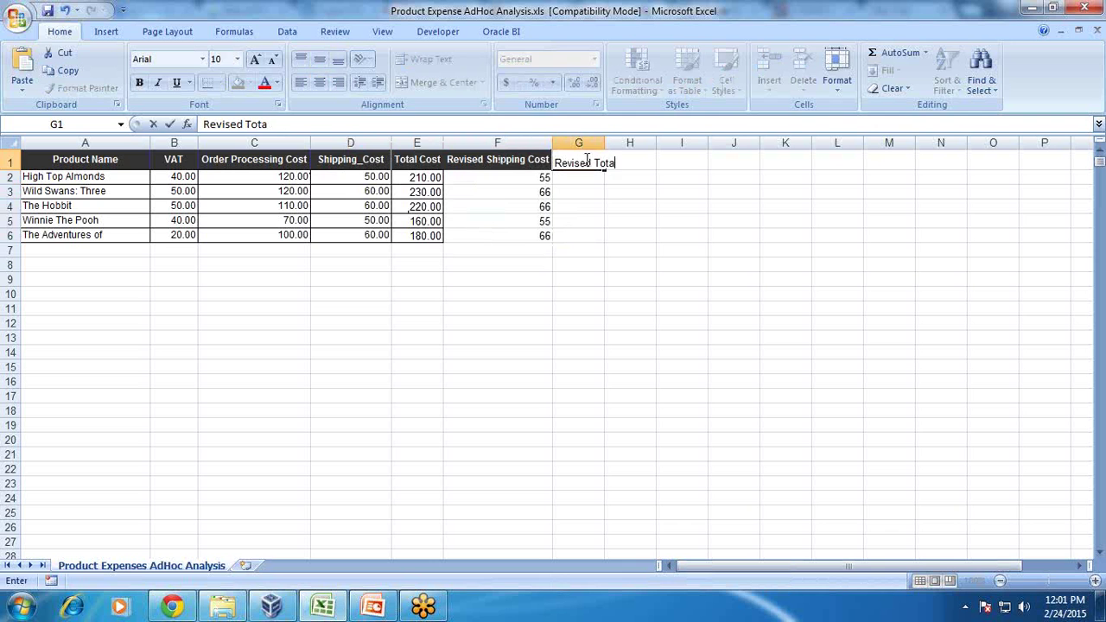
key("Return")
double_click(605, 140)
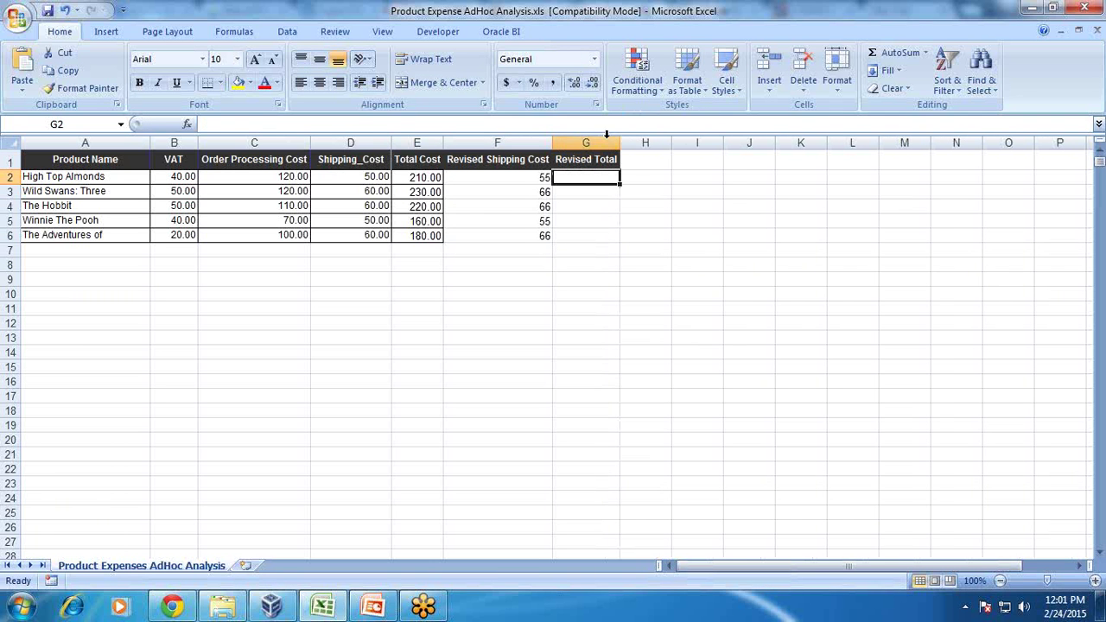
- Calculate the revised total in G2 with =B2+C2+F2 and fill the formula down to G6
type("=")
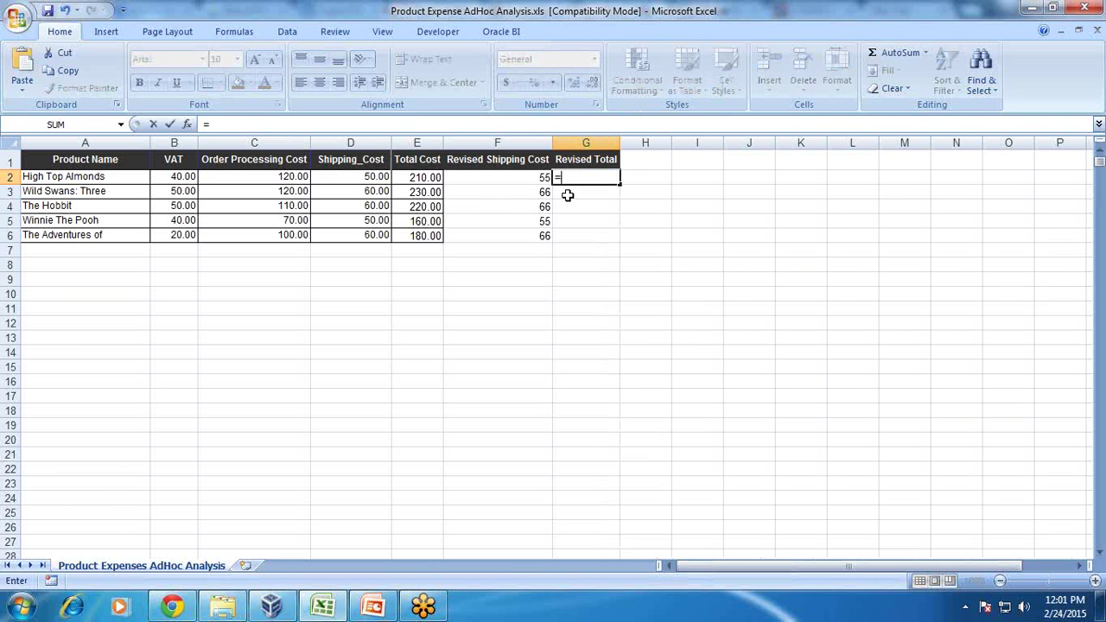
left_click(169, 179)
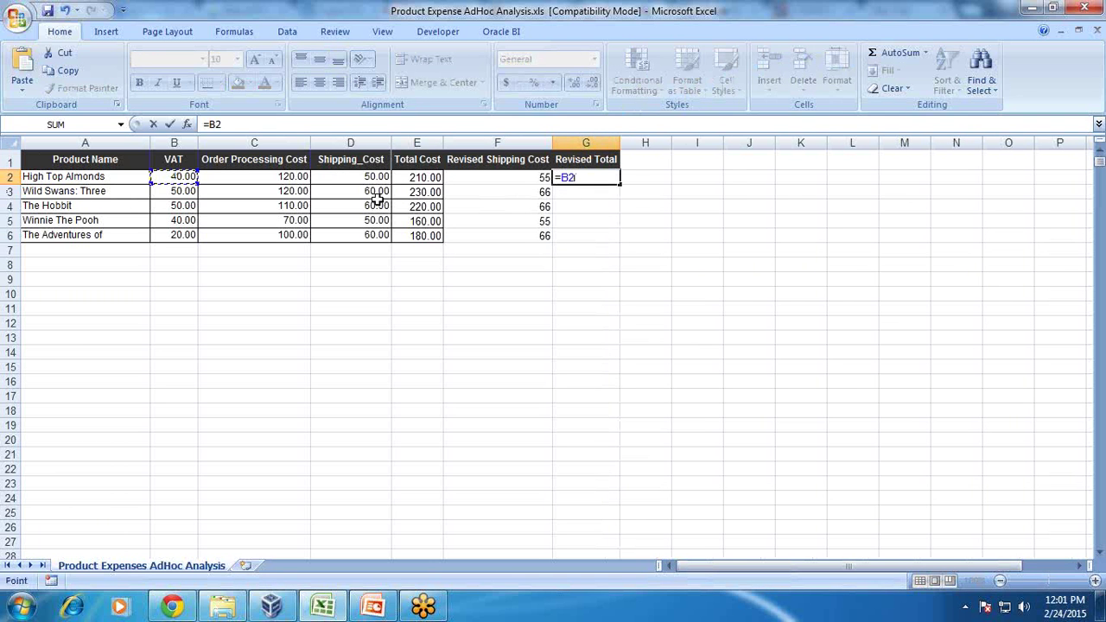
type("+")
left_click(252, 179)
type("+")
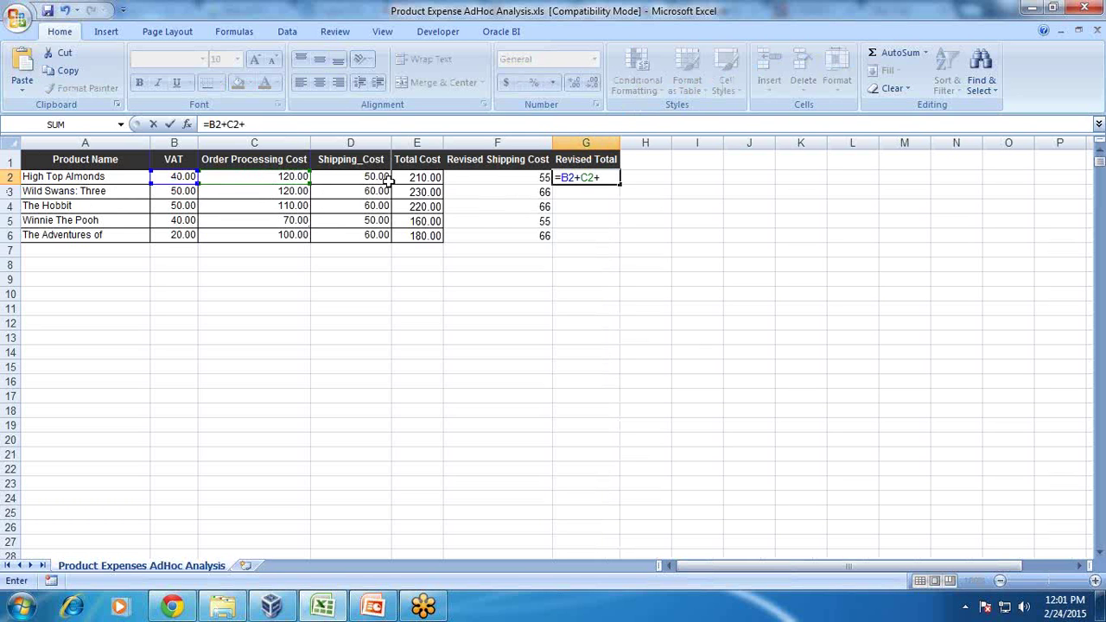
left_click(485, 176)
key("Return")
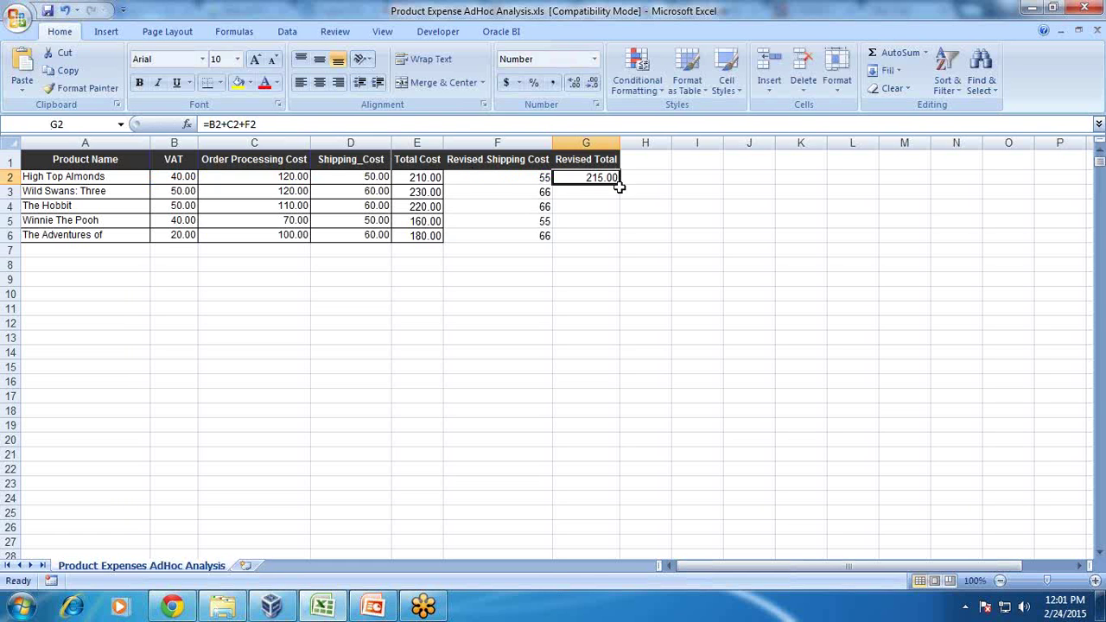
left_click_drag(620, 186, 622, 247)
- Apply all borders to the revised shipping cost and revised total values in F2:G6
left_click_drag(497, 178, 584, 236)
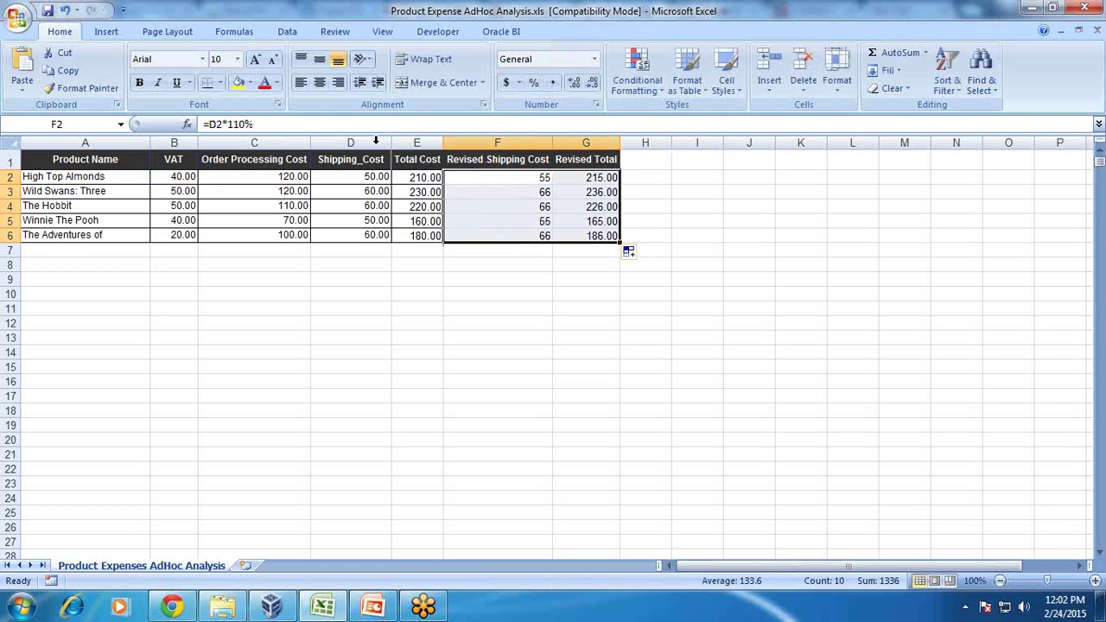
left_click(220, 83)
left_click(238, 210)
left_click(462, 232)
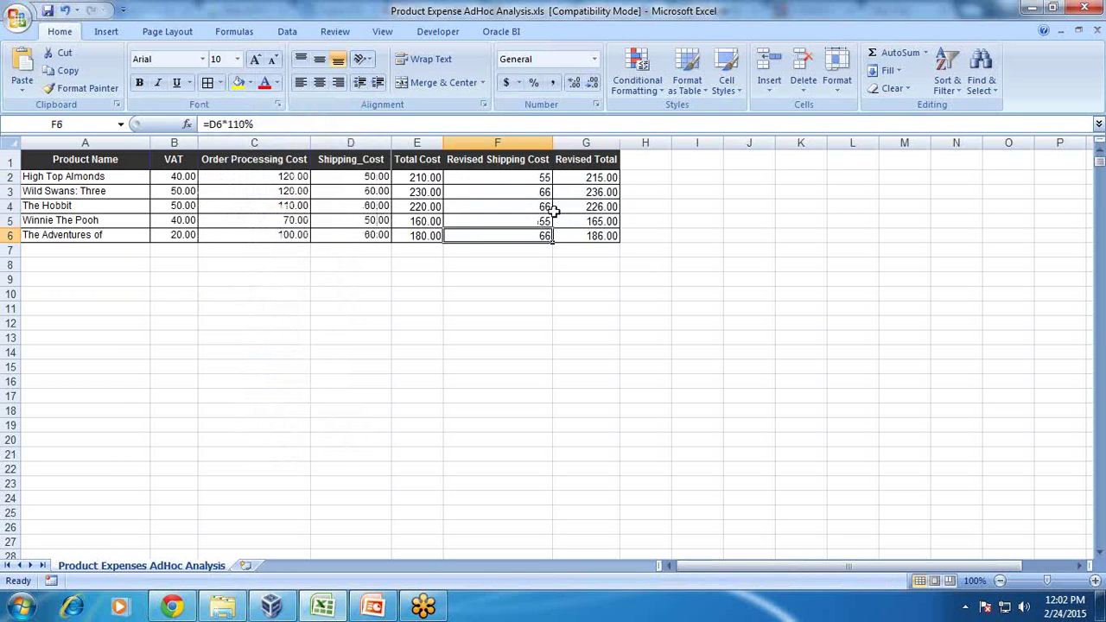
left_click(596, 185)
- Enter the header "Variance" in cell H1, beside the Revised Total header
left_click(636, 160)
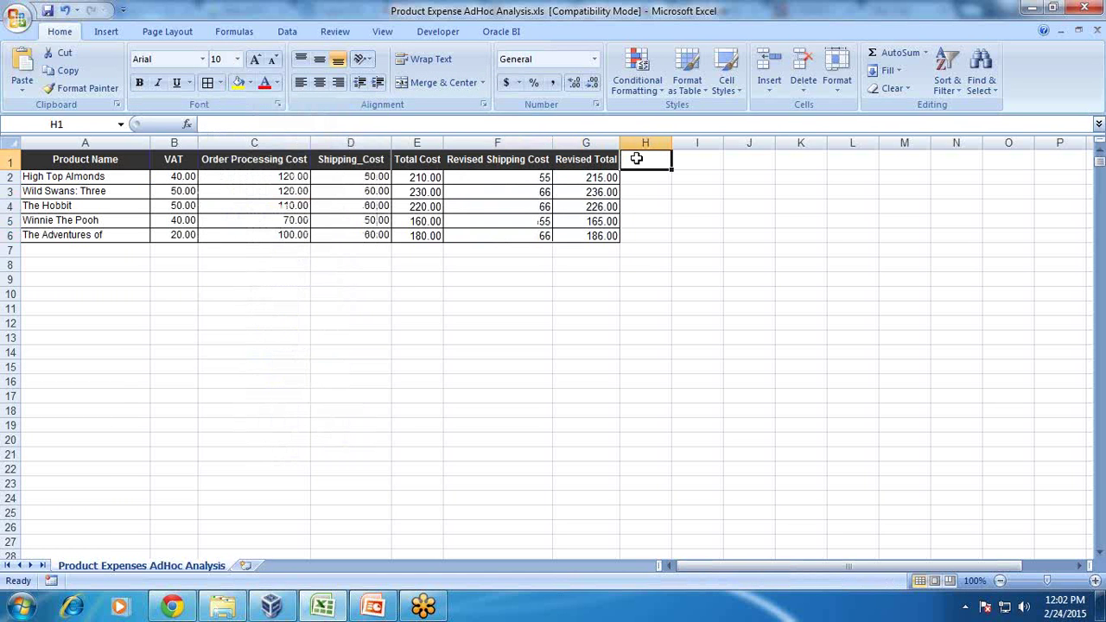
type("Variance")
key("Return")
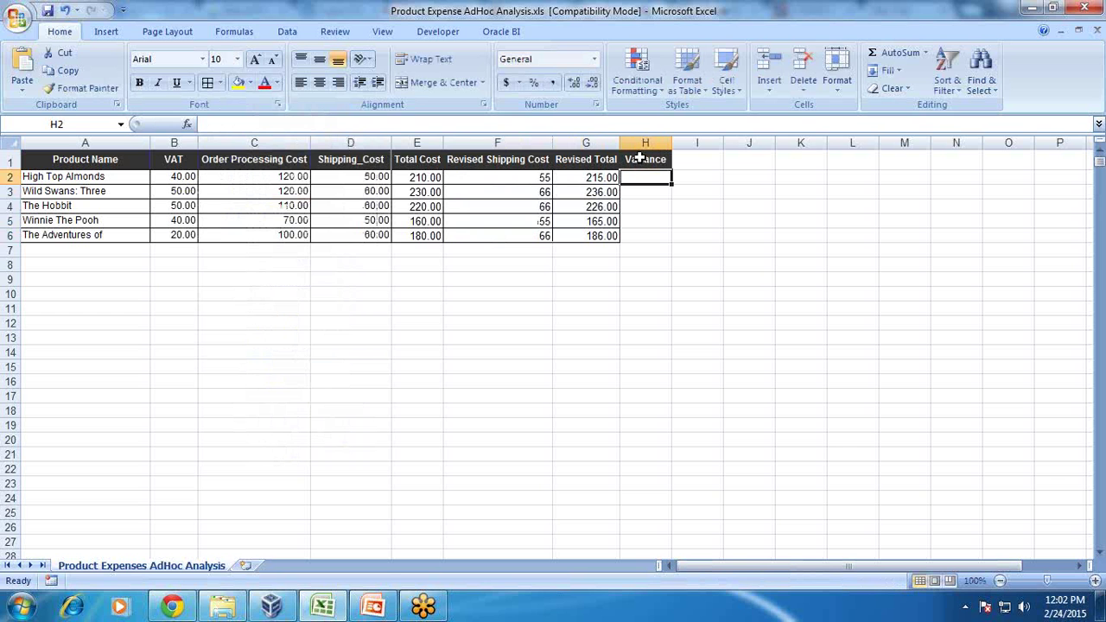
- Calculate the variance in H2 with =G2-E2 and fill the formula down to H6
type("=")
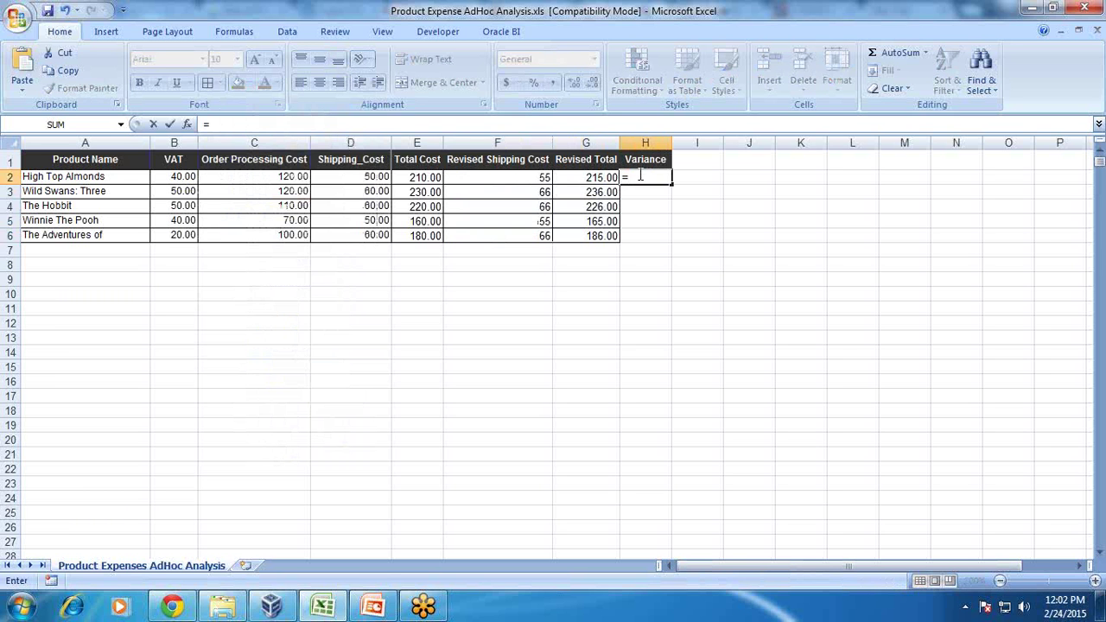
left_click(598, 177)
type("-")
left_click(414, 177)
key("Return")
key("Up")
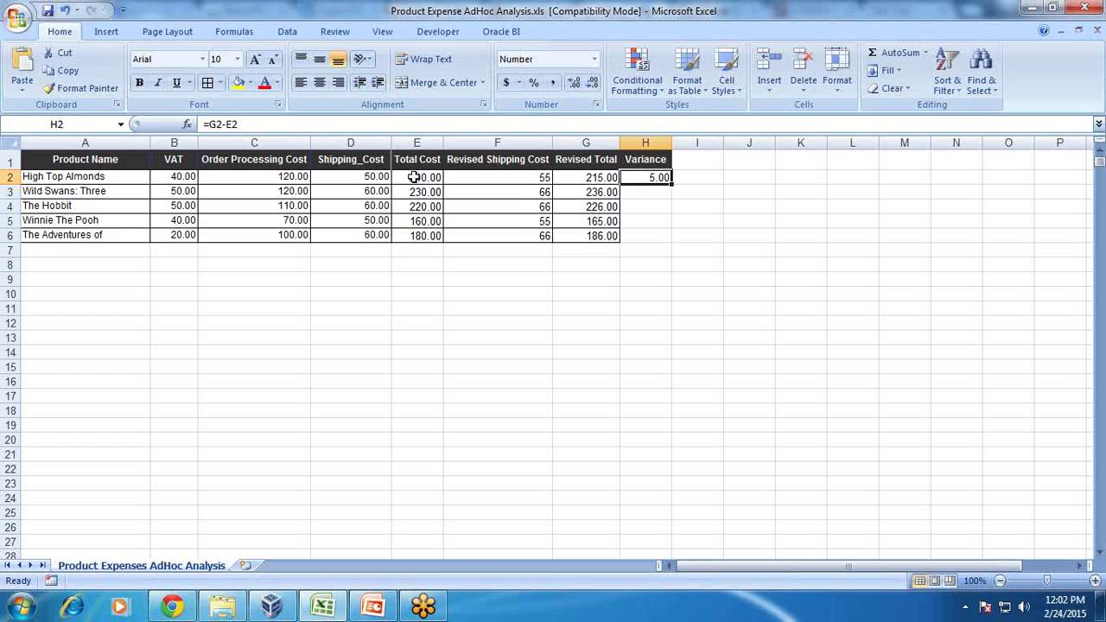
left_click_drag(672, 182, 665, 242)
- Enter the header "Variance %" in cell I1 and fit column I's width to it
left_click(697, 159)
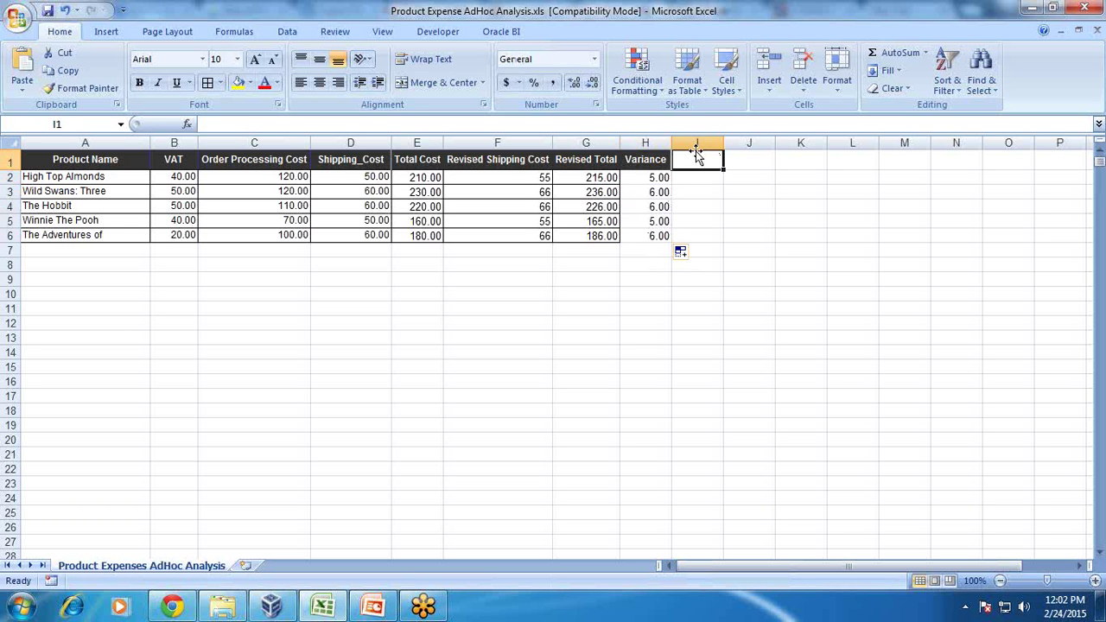
type("Variance")
key("ctrl+Return")
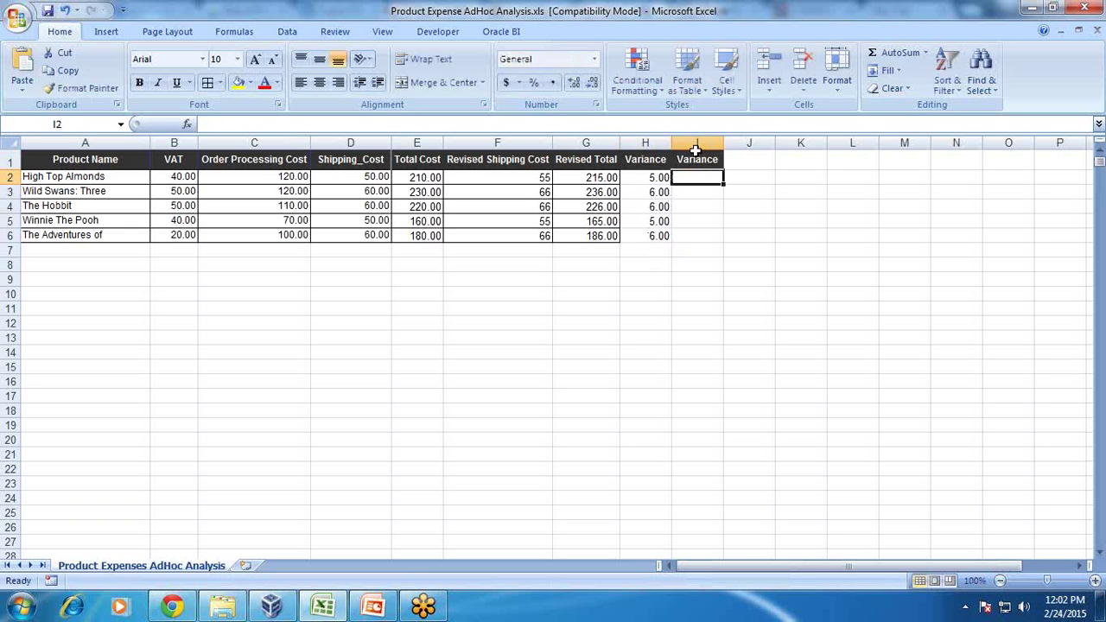
double_click(697, 154)
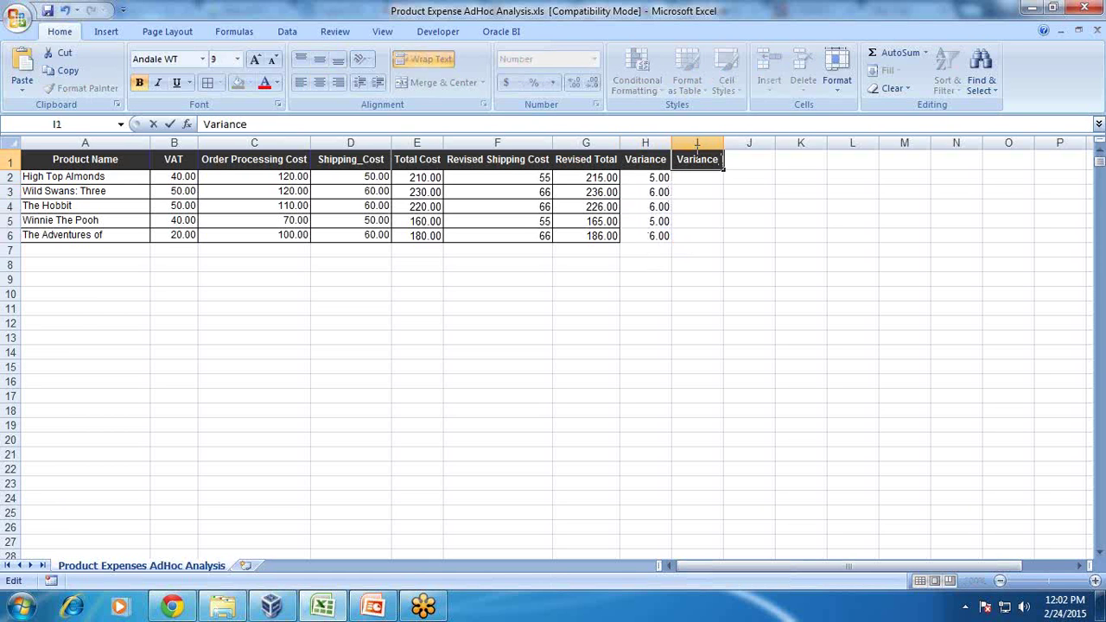
key("Return")
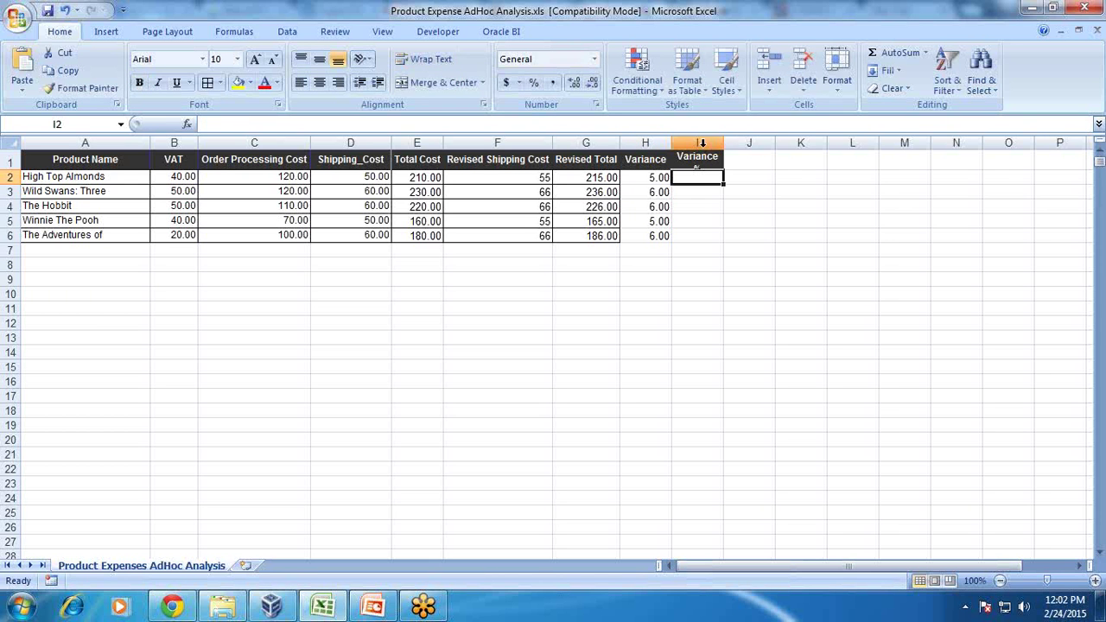
double_click(723, 143)
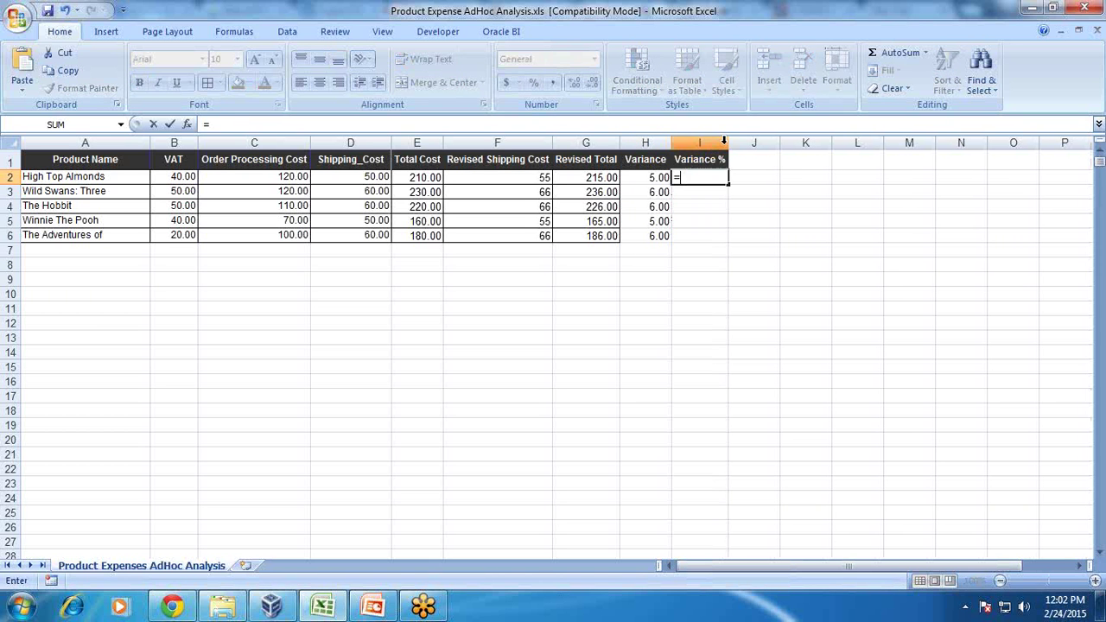
- Calculate the variance percentage for the first product in I2 with the formula =H2/E2*100
type("=")
left_click(644, 179)
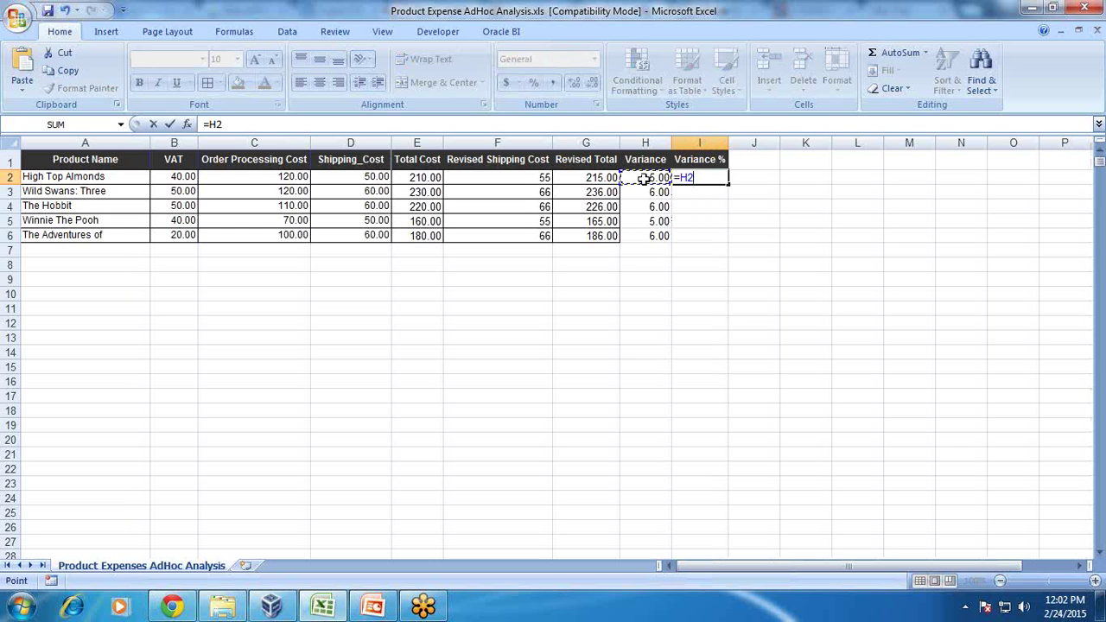
type("/")
left_click(415, 178)
type("*10")
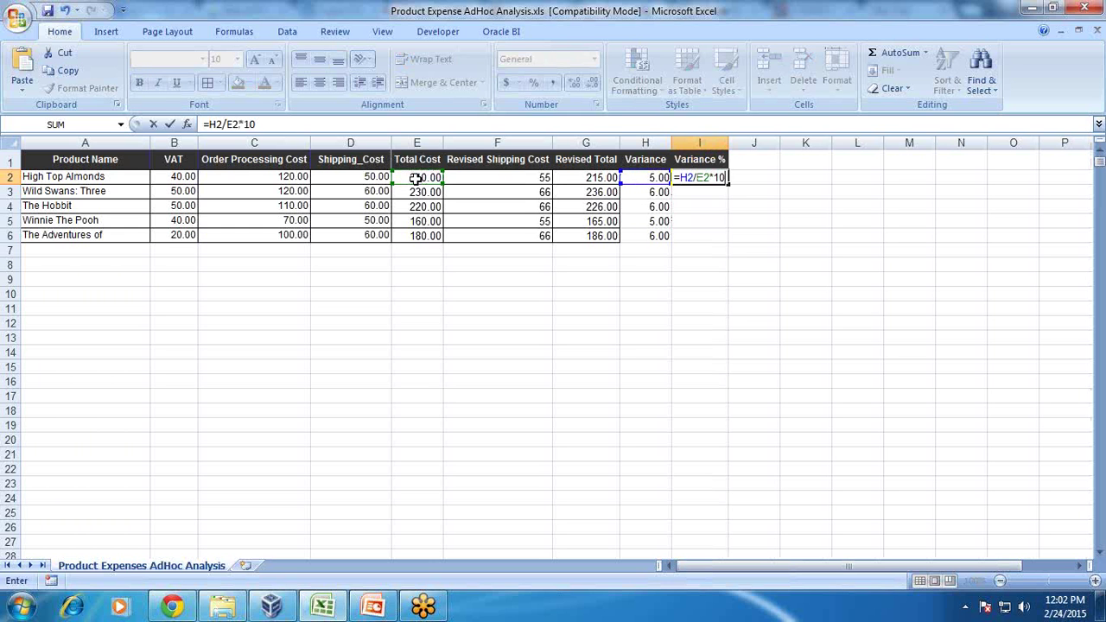
type("0")
key("Return")
key("Up")
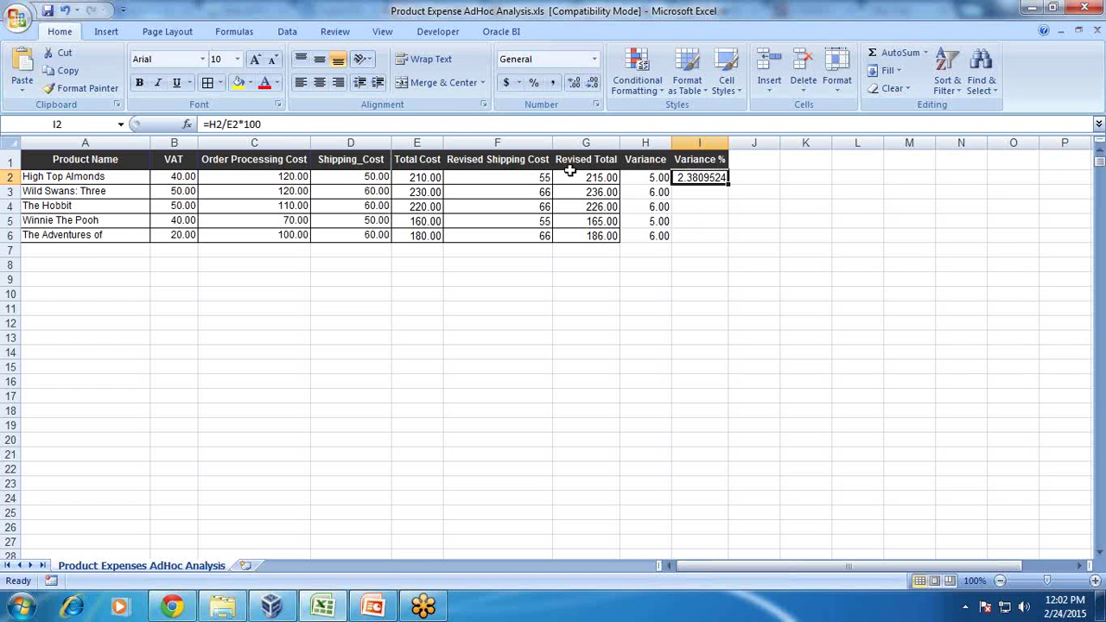
- Widen column I slightly and format I2:I6 as Number with two decimal places
left_click_drag(727, 144, 731, 144)
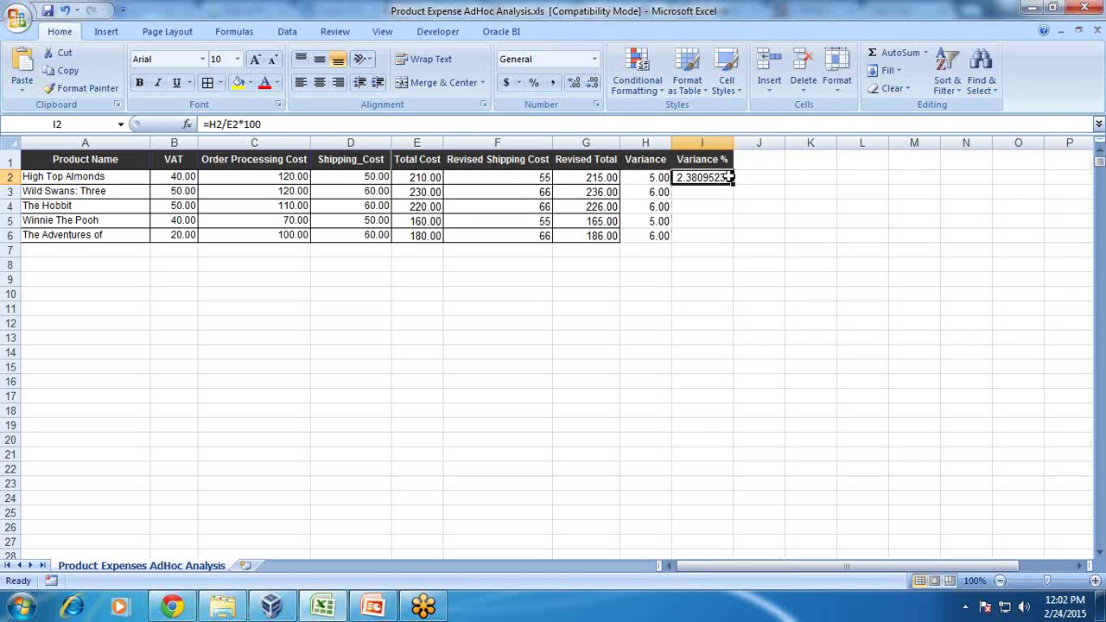
left_click_drag(704, 174, 697, 235)
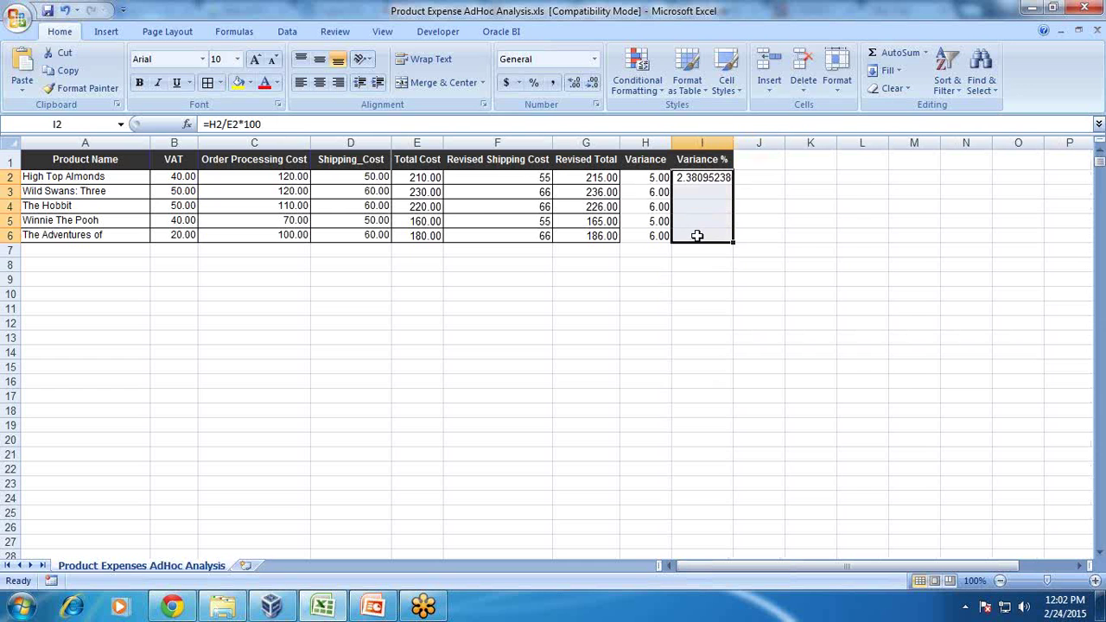
right_click(696, 235)
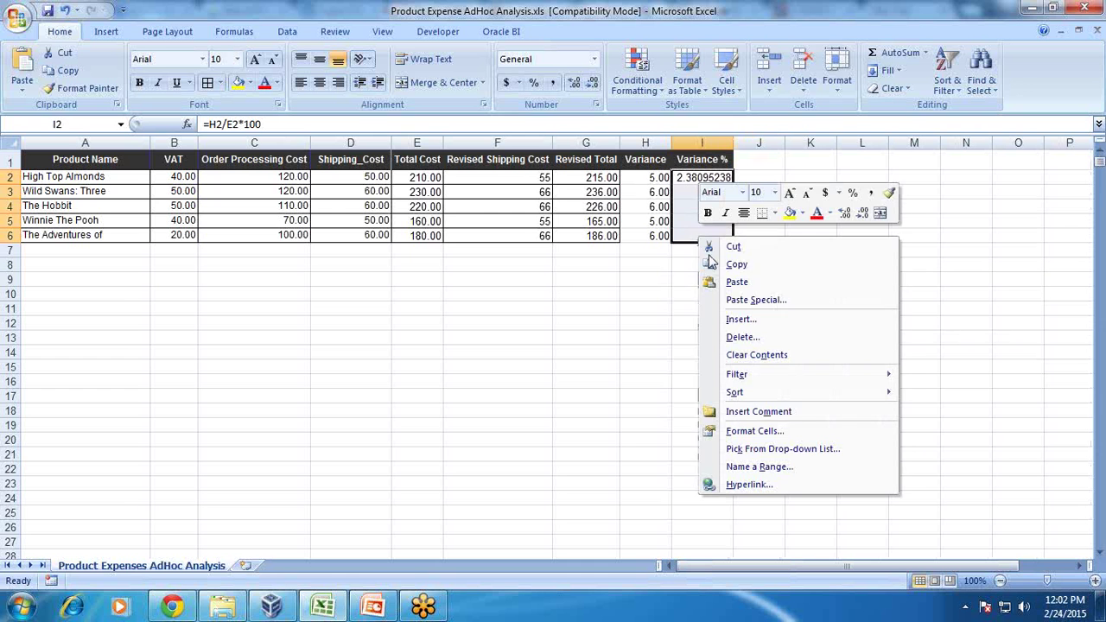
left_click(754, 432)
left_click(597, 297)
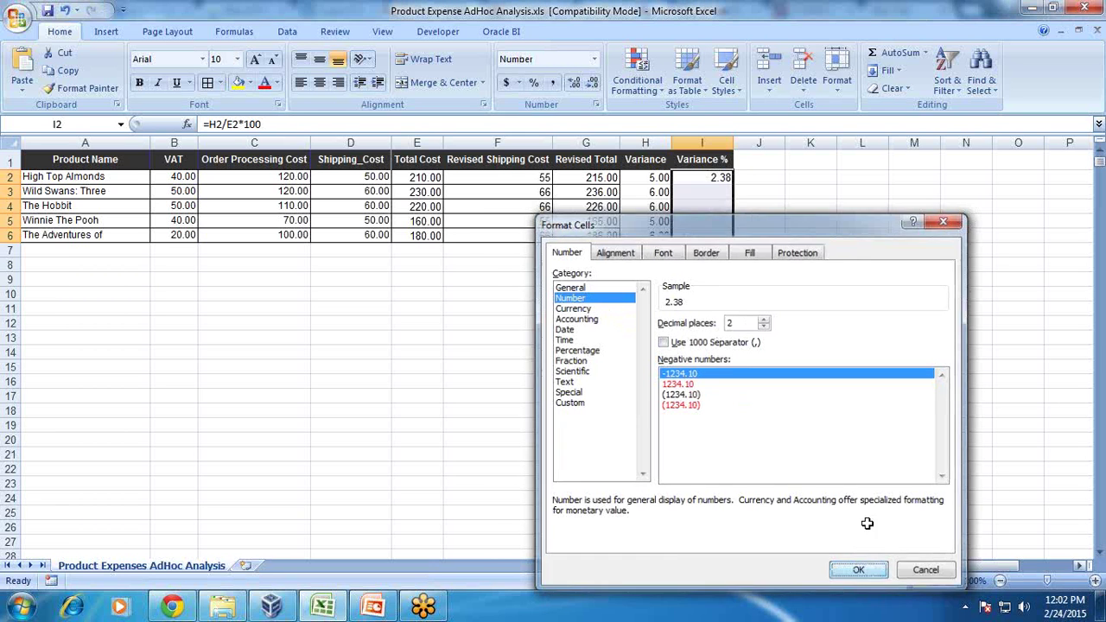
left_click(856, 569)
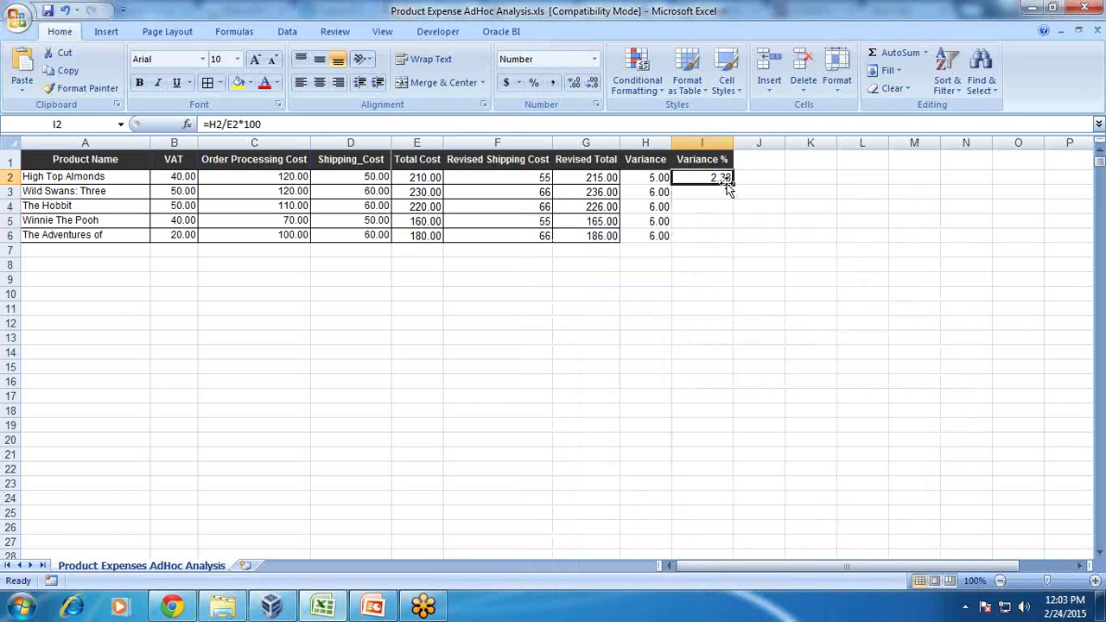
- Fill the variance percentage formula from I2 down to I6
left_click_drag(734, 185, 720, 238)
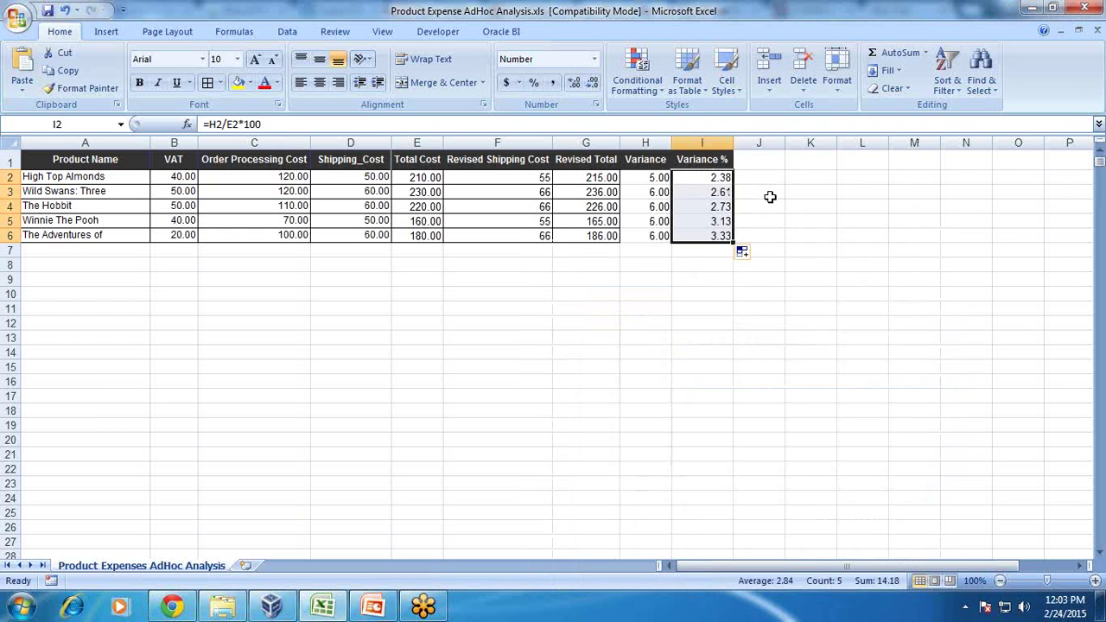
left_click(770, 196)
left_click(705, 181)
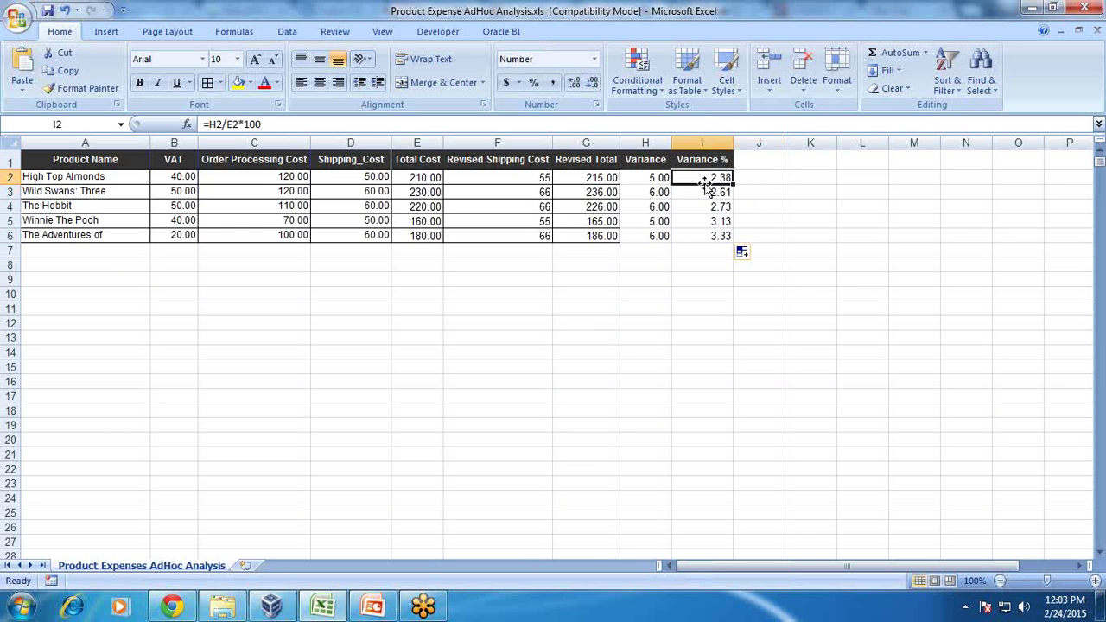
left_click(320, 176)
left_click_drag(704, 177, 597, 235)
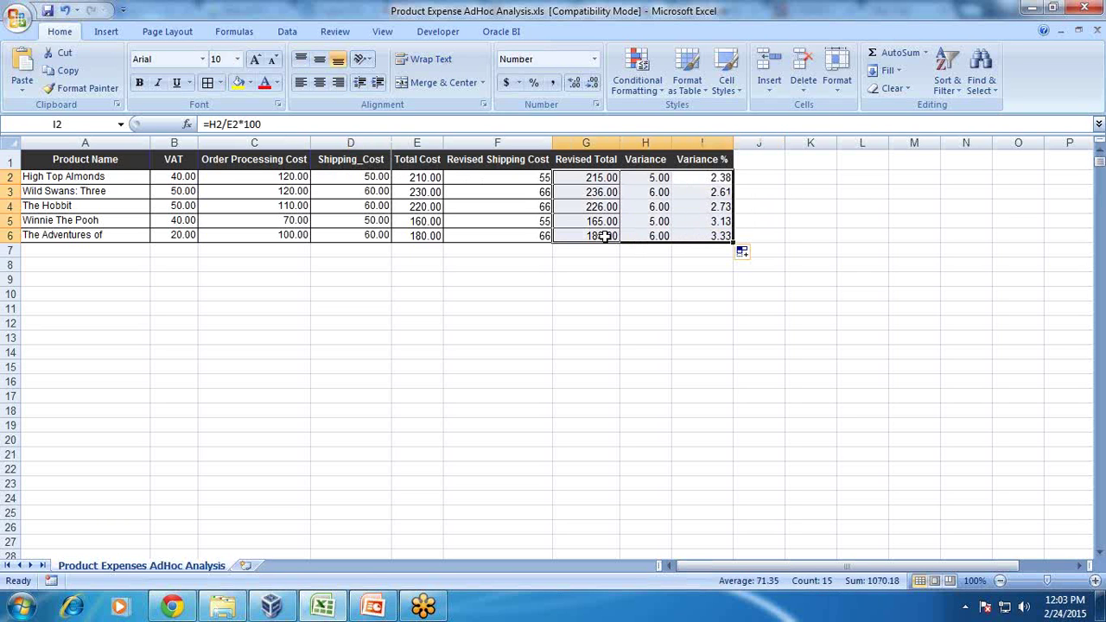
left_click(445, 249)
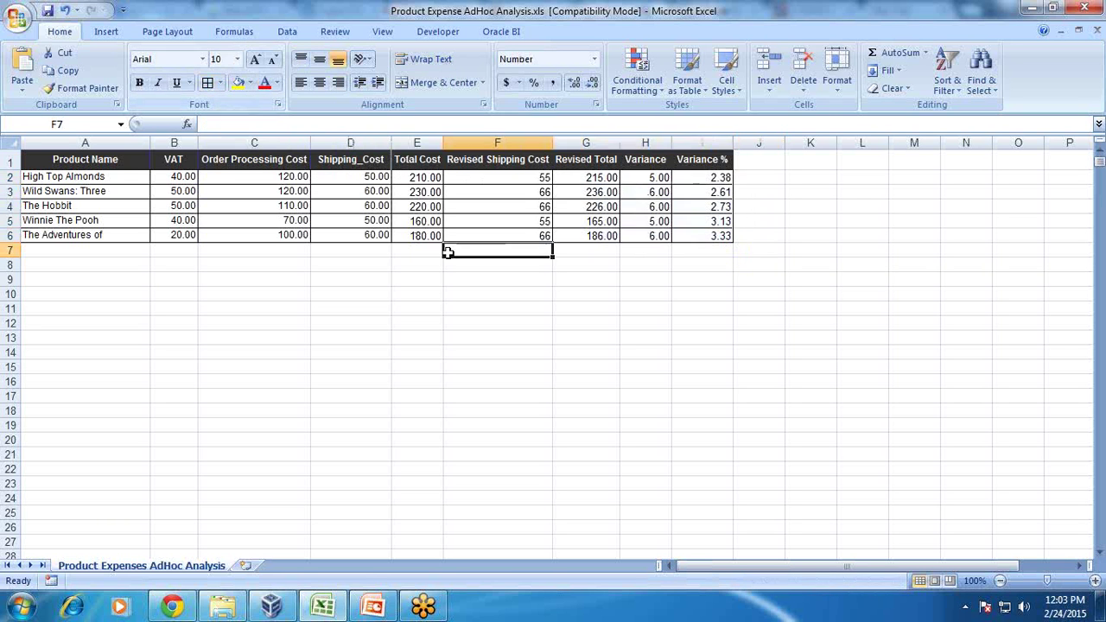
- Switch to IBM Cognos Report Studio, cancel the COUNTRY_REGION expression edit and close the open report
left_click(272, 605)
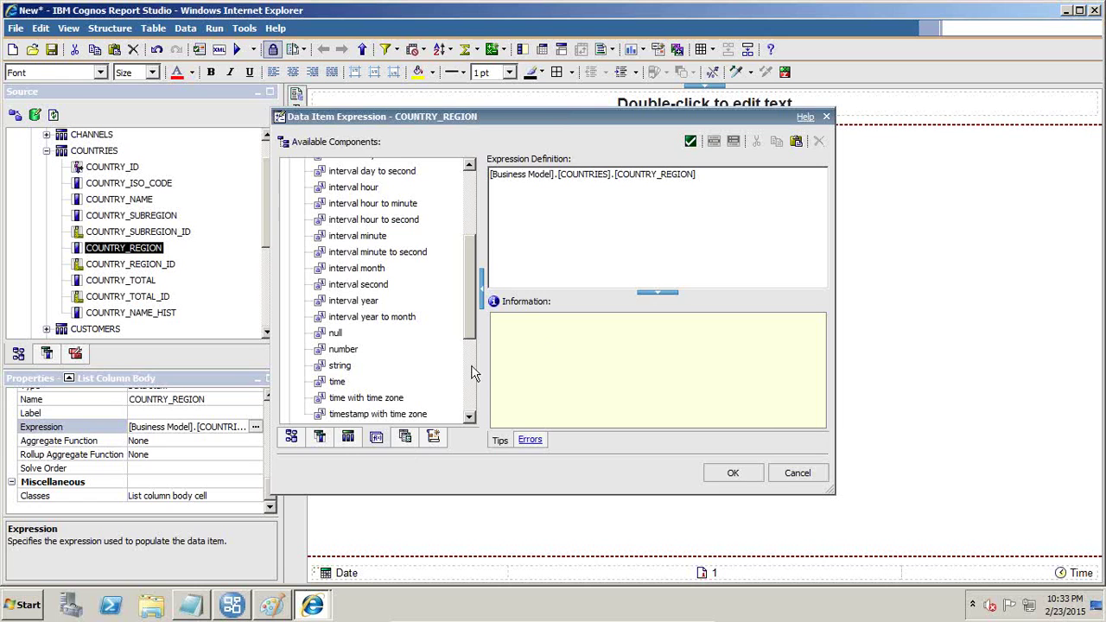
left_click(793, 474)
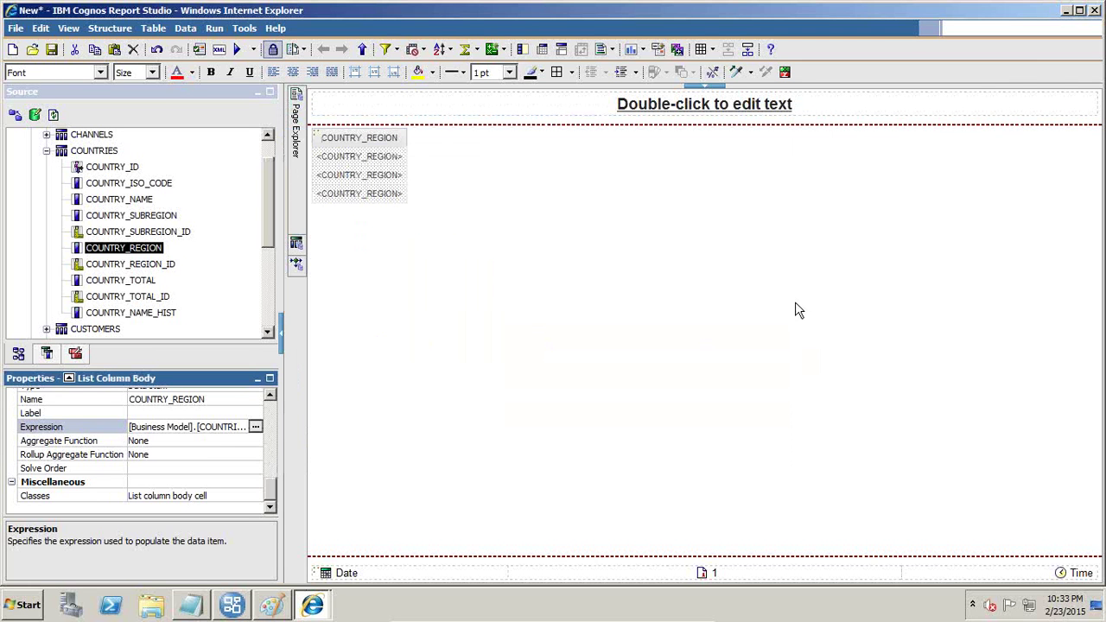
left_click(1095, 11)
left_click(614, 368)
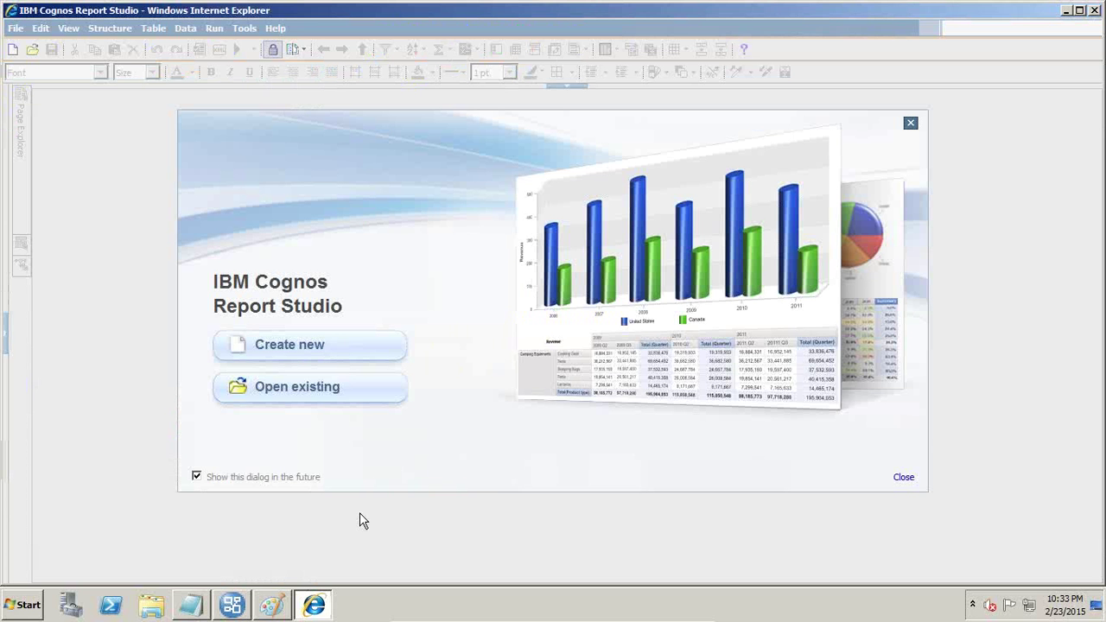
- Switch to Cognos Framework Manager, select the AdHoc Analysis namespace and examine the query subjects in its diagram
left_click(225, 609)
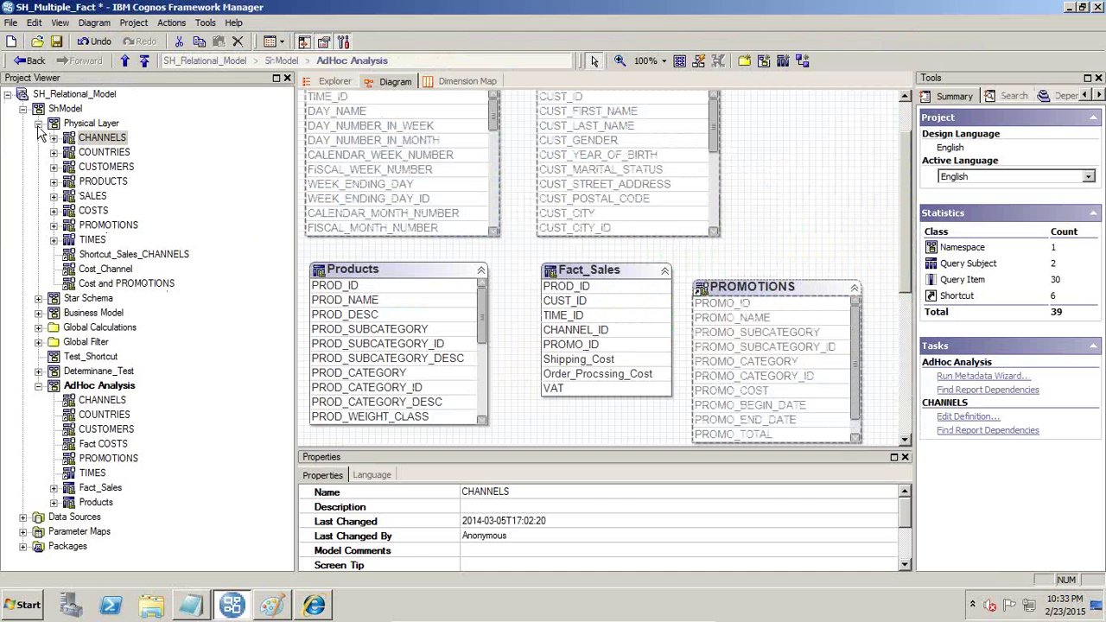
left_click(38, 124)
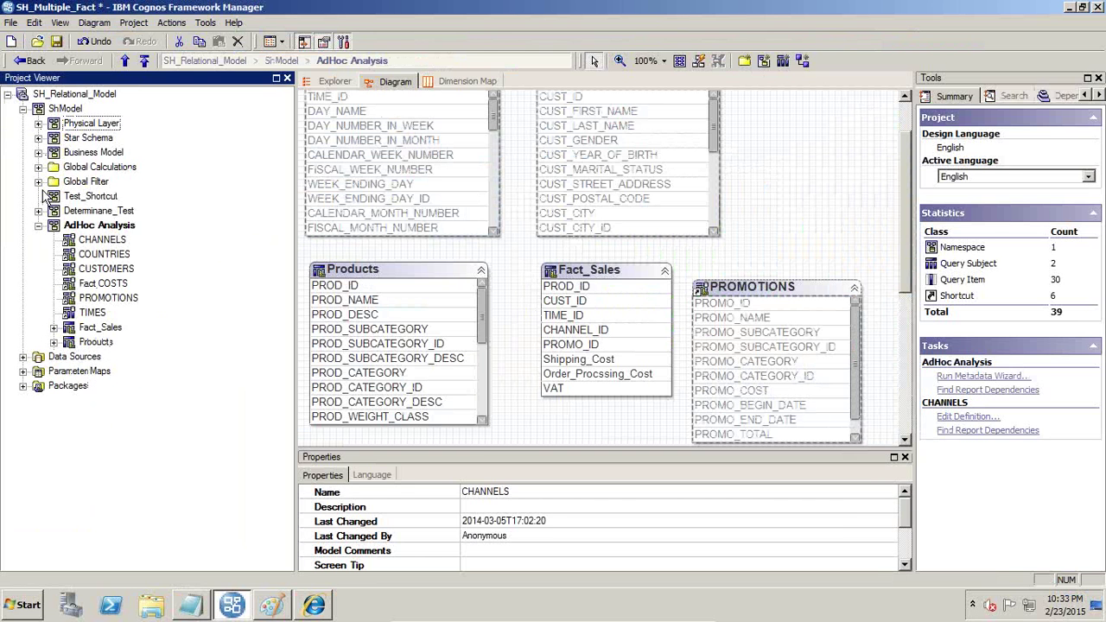
left_click(117, 226)
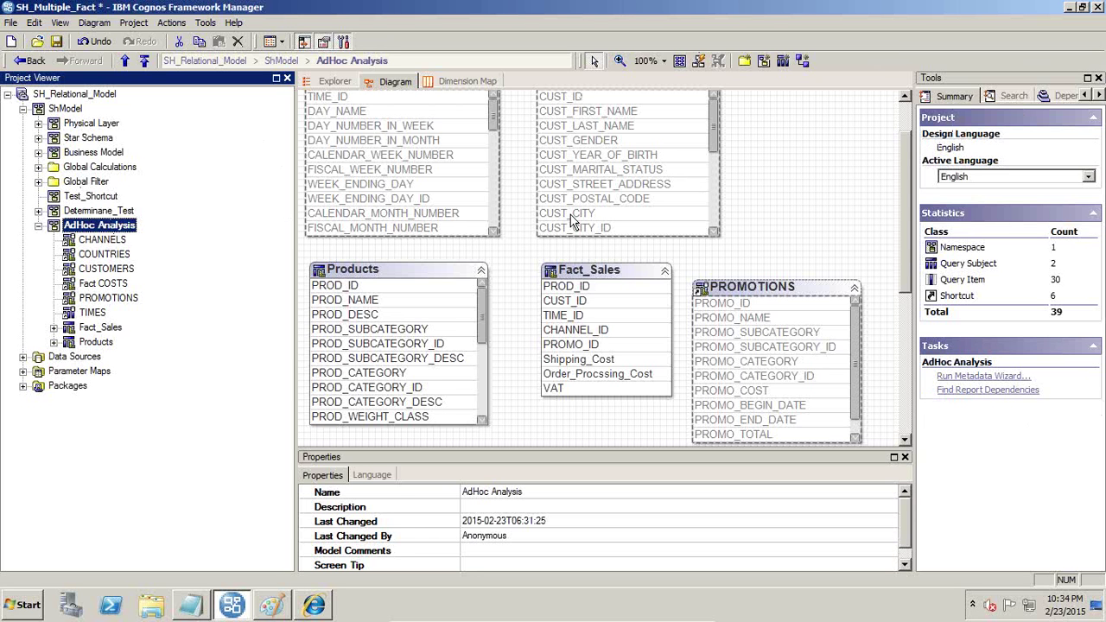
left_click_drag(904, 209, 906, 253)
scroll(743, 247, "down", 1)
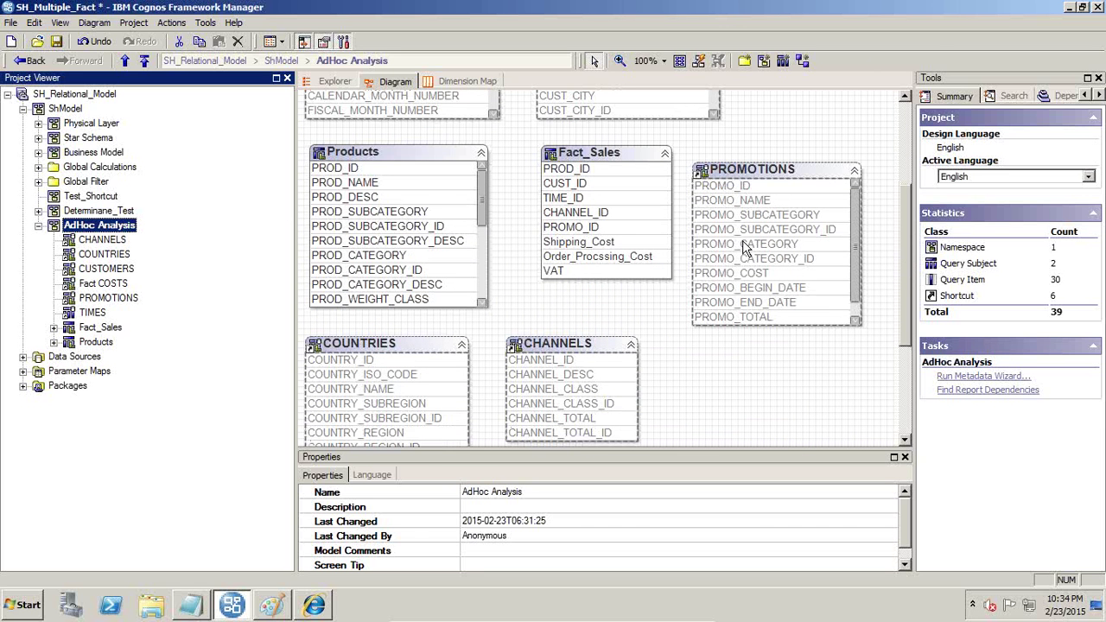
- Show the Physical Layer namespace as a diagram and examine the relationships around the SALES query subject
left_click(38, 123)
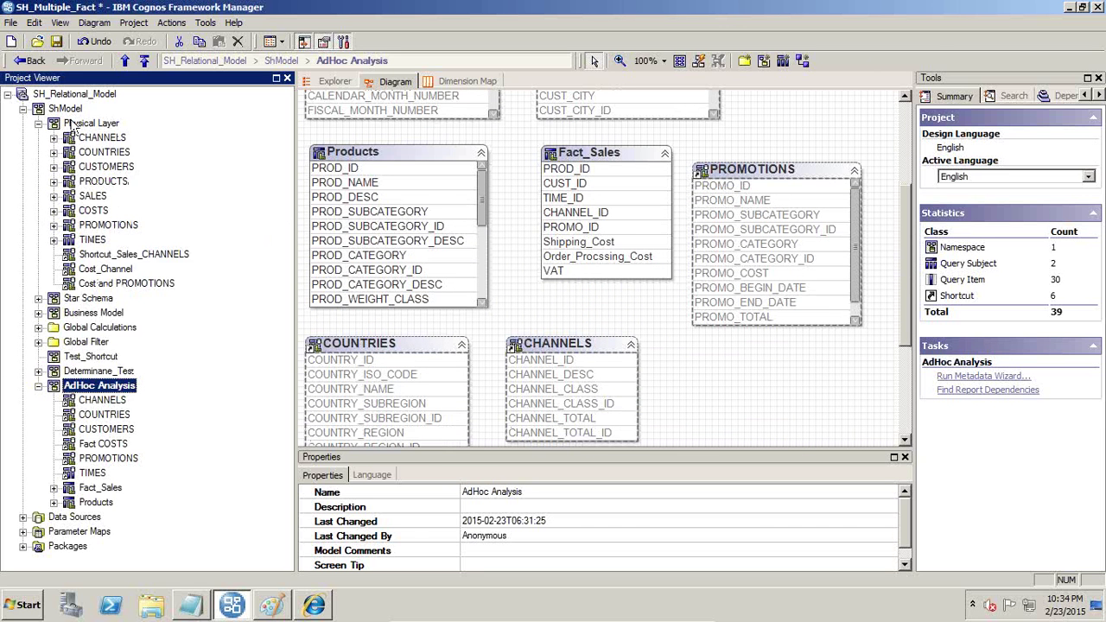
right_click(73, 123)
mouse_move(202, 208)
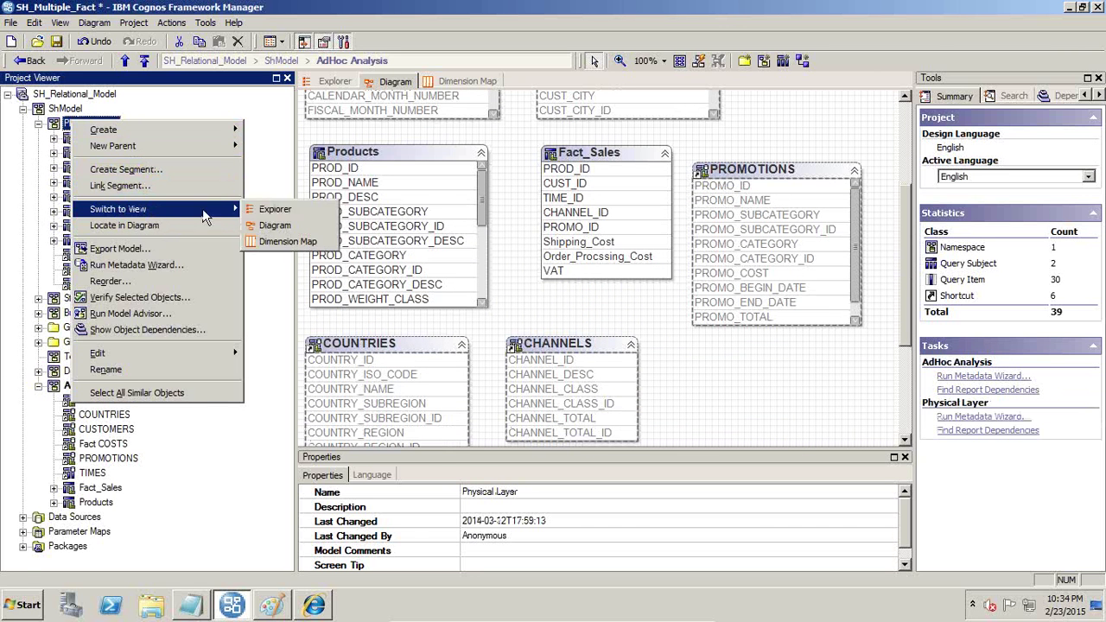
left_click(275, 223)
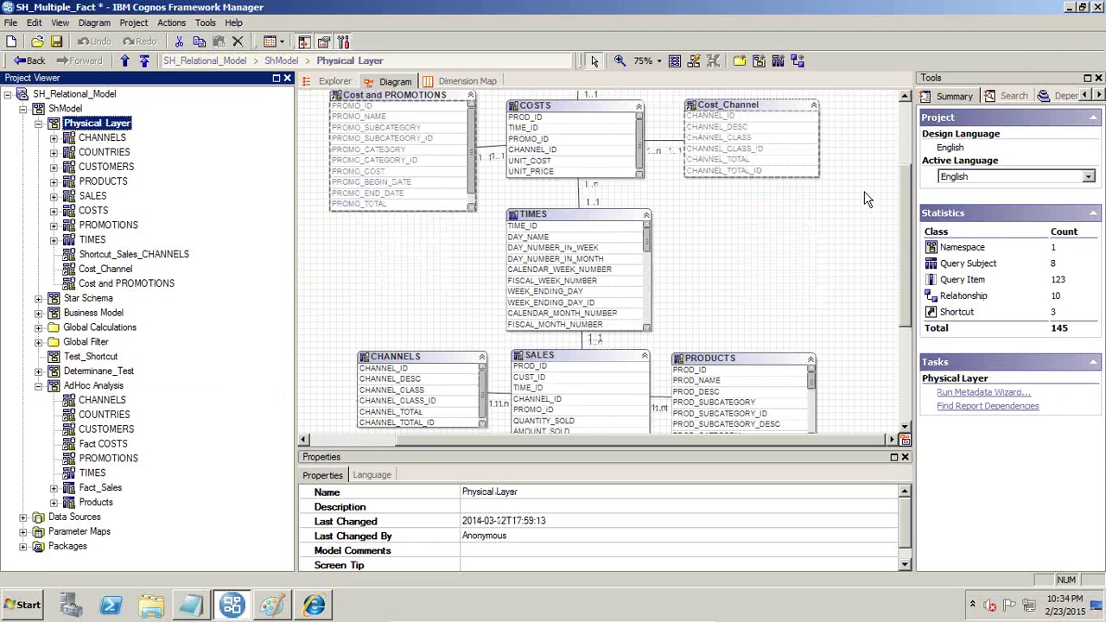
left_click_drag(905, 226, 903, 270)
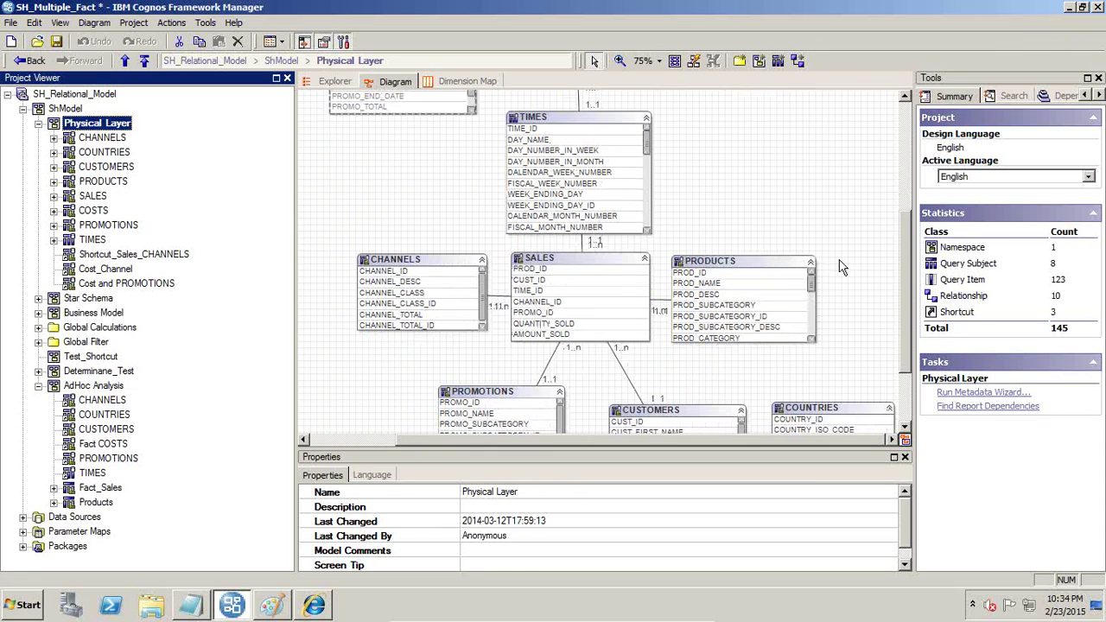
left_click(586, 266)
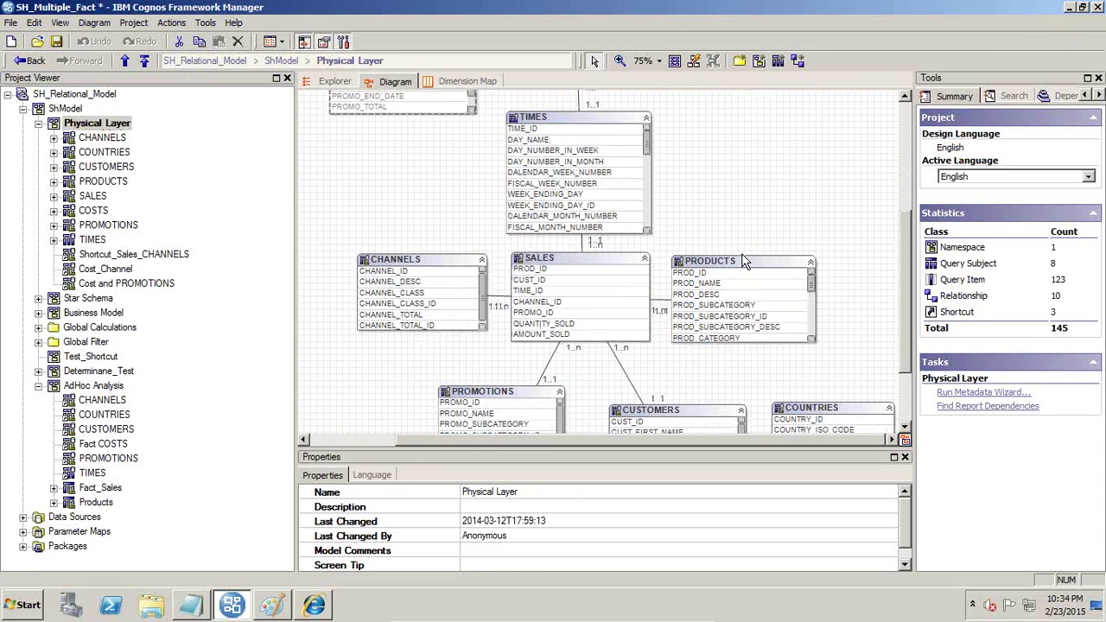
- Collapse the Physical Layer and AdHoc Analysis namespaces and find the AdHoc Analysis package among the project's packages
left_click(38, 123)
left_click(76, 226)
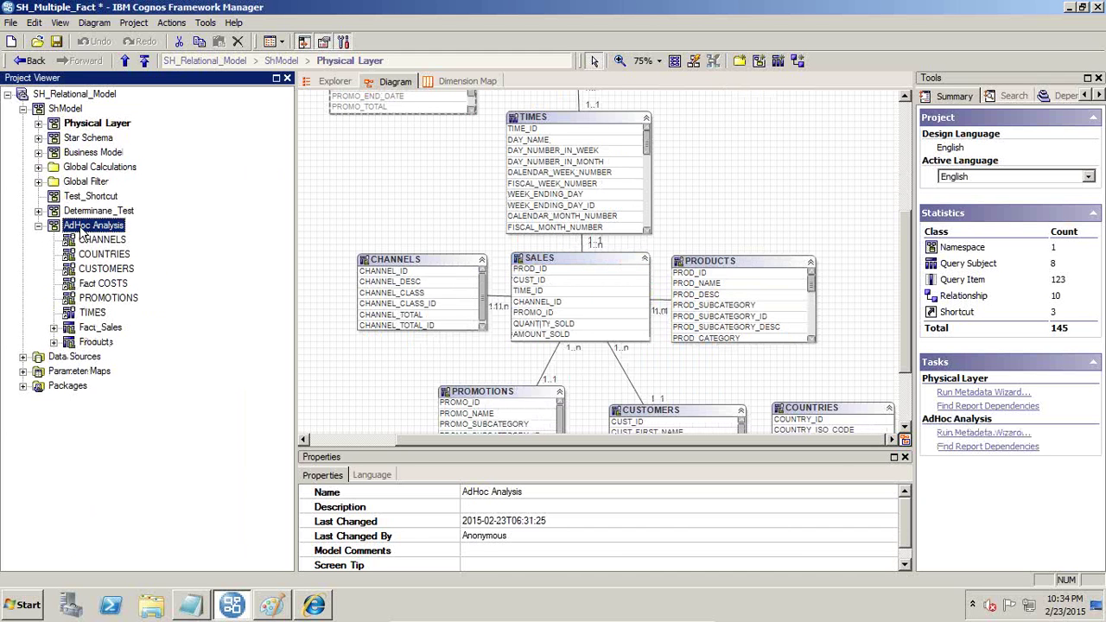
left_click(38, 225)
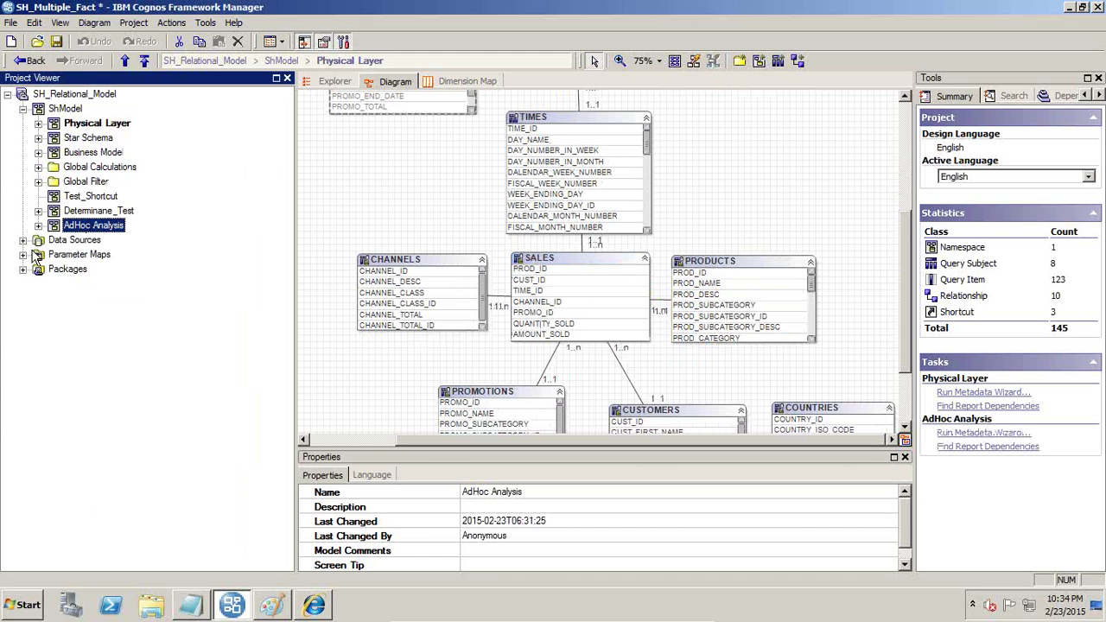
left_click(23, 270)
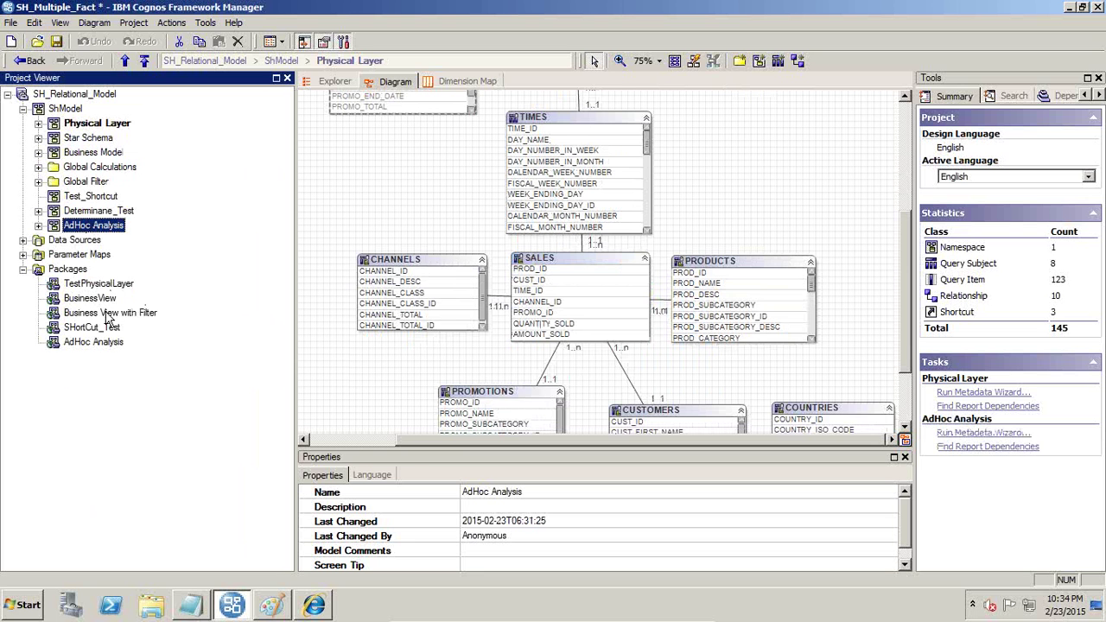
left_click(97, 344)
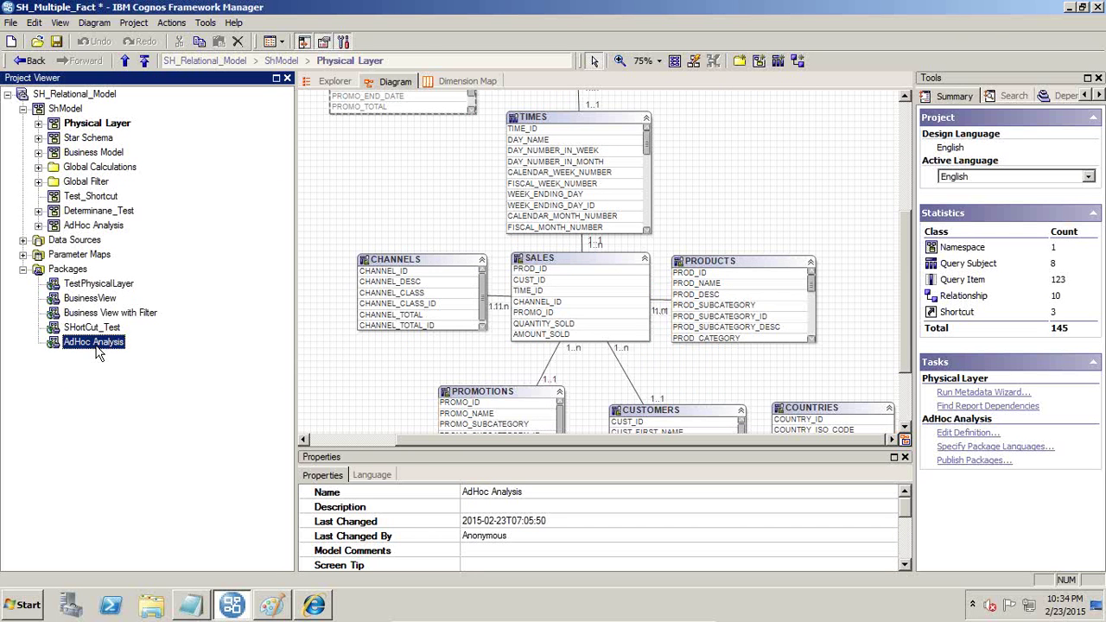
- Switch back to Report Studio and create a new List report on the AdHoc Analysis package
left_click(314, 606)
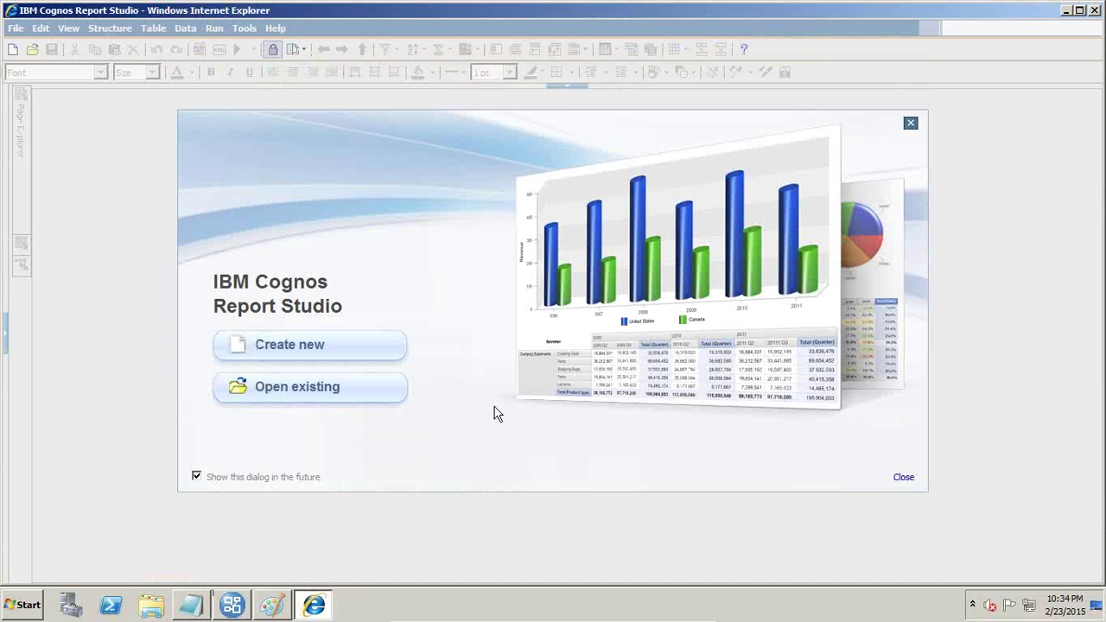
left_click(333, 355)
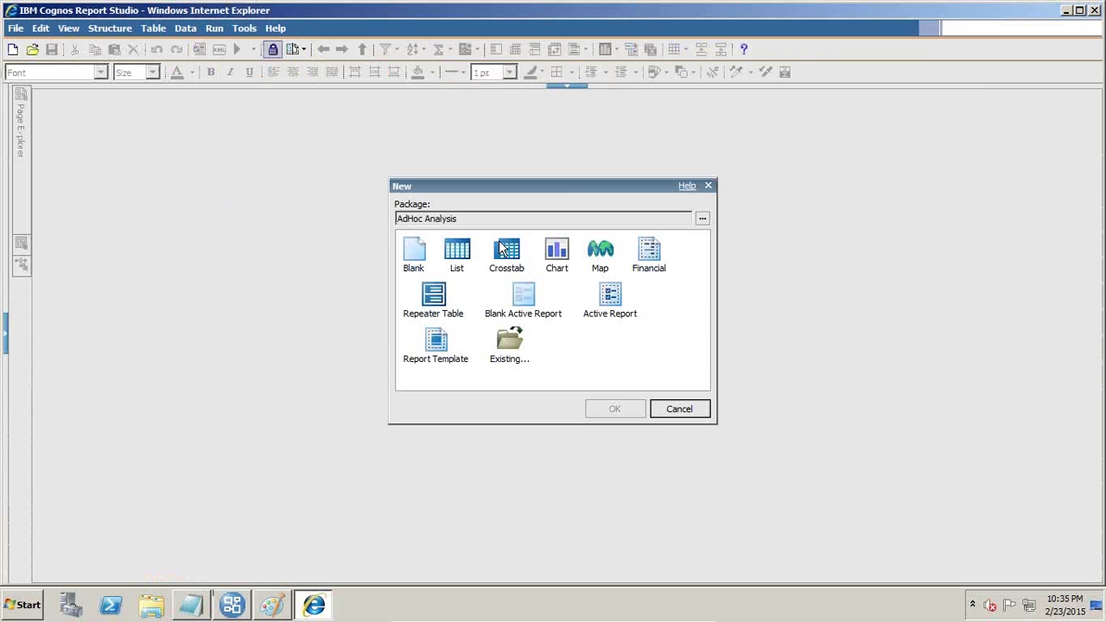
left_click(469, 267)
left_click(626, 412)
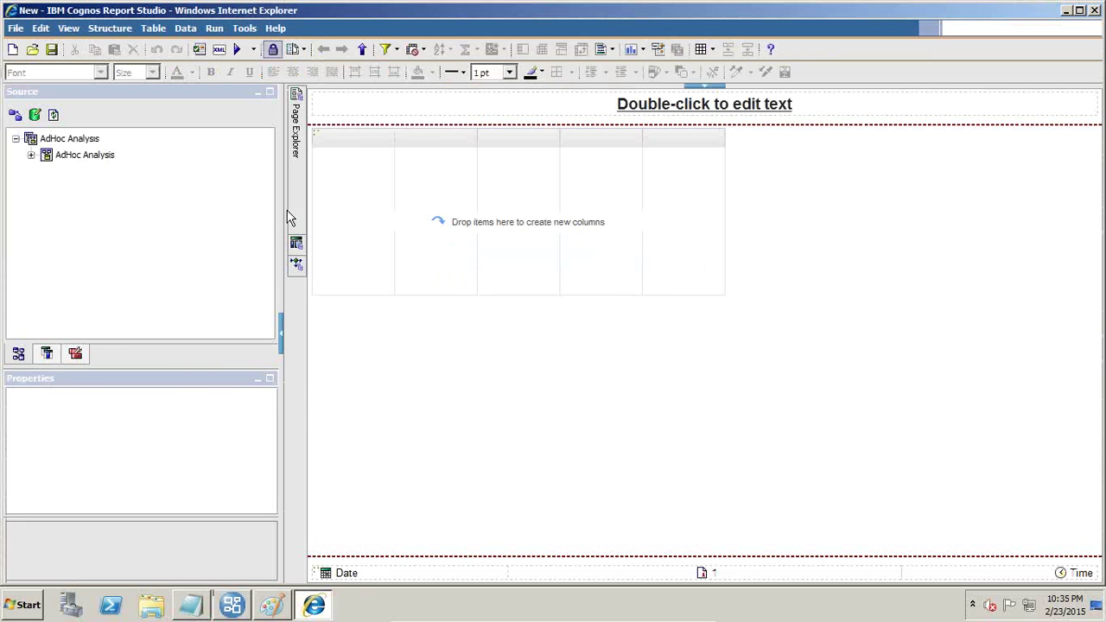
- Add PROD_CATEGORY from the Products query subject as the list's first column
left_click(31, 155)
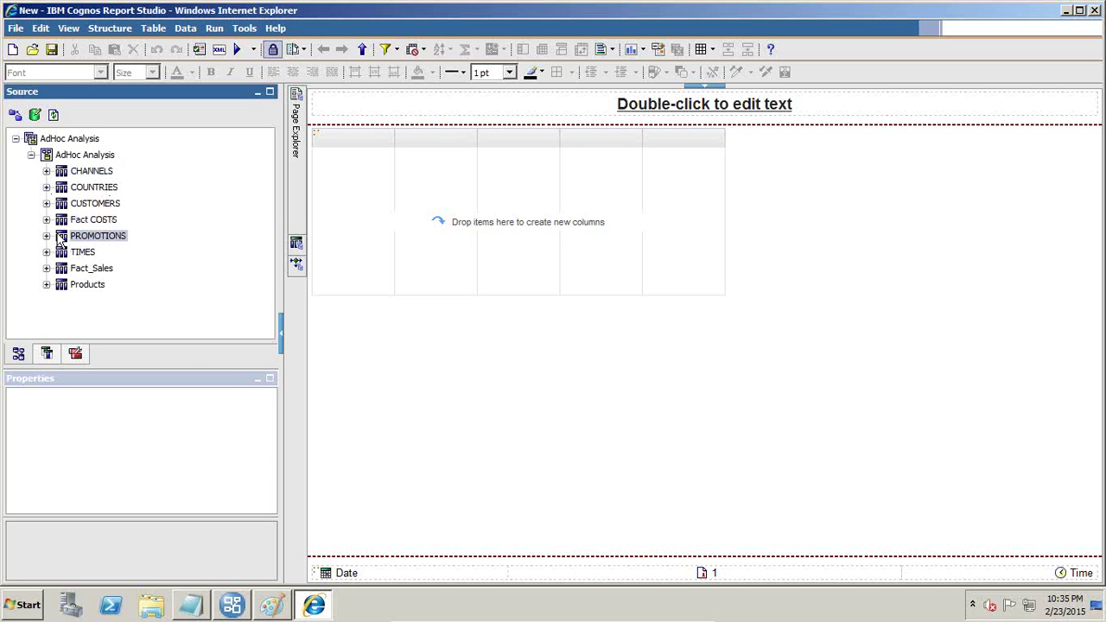
left_click(47, 285)
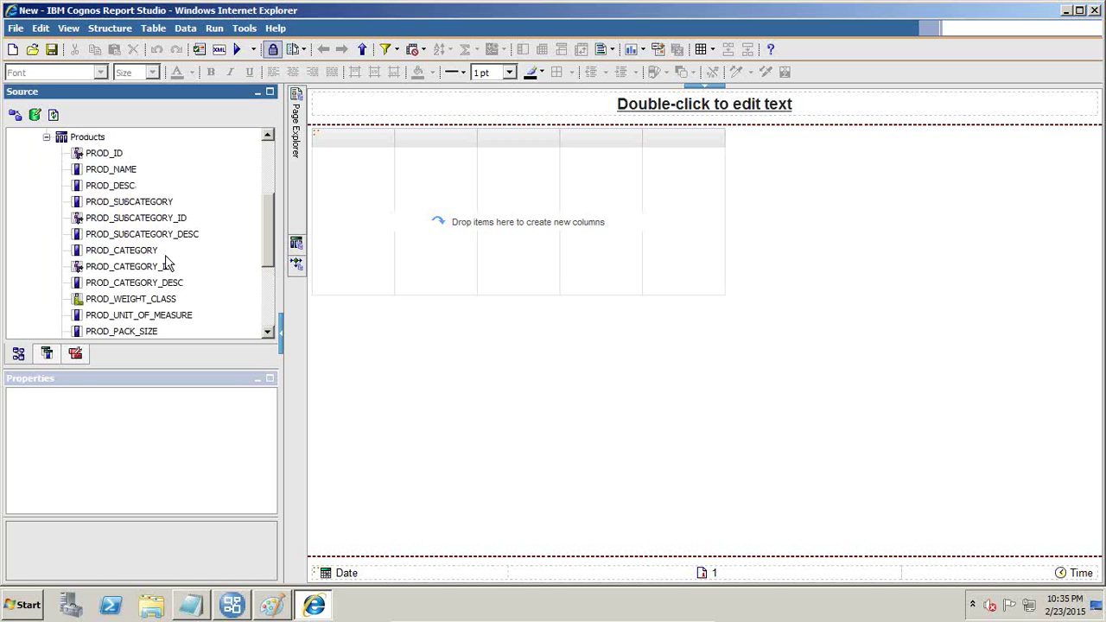
scroll(168, 264, "down", 2)
scroll(167, 264, "up", 1)
left_click_drag(139, 250, 333, 226)
left_click(47, 136)
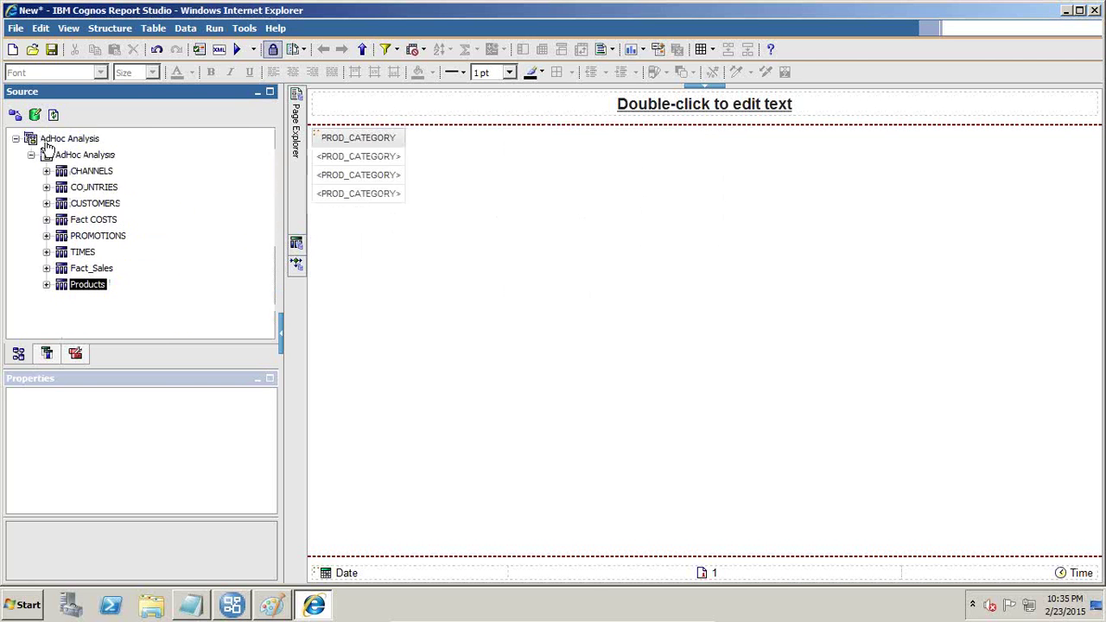
- Add Shipping_Cost, Order_Procssing_Cost and VAT from Fact_Sales as list columns after PROD_CATEGORY
left_click(47, 268)
left_click(112, 280)
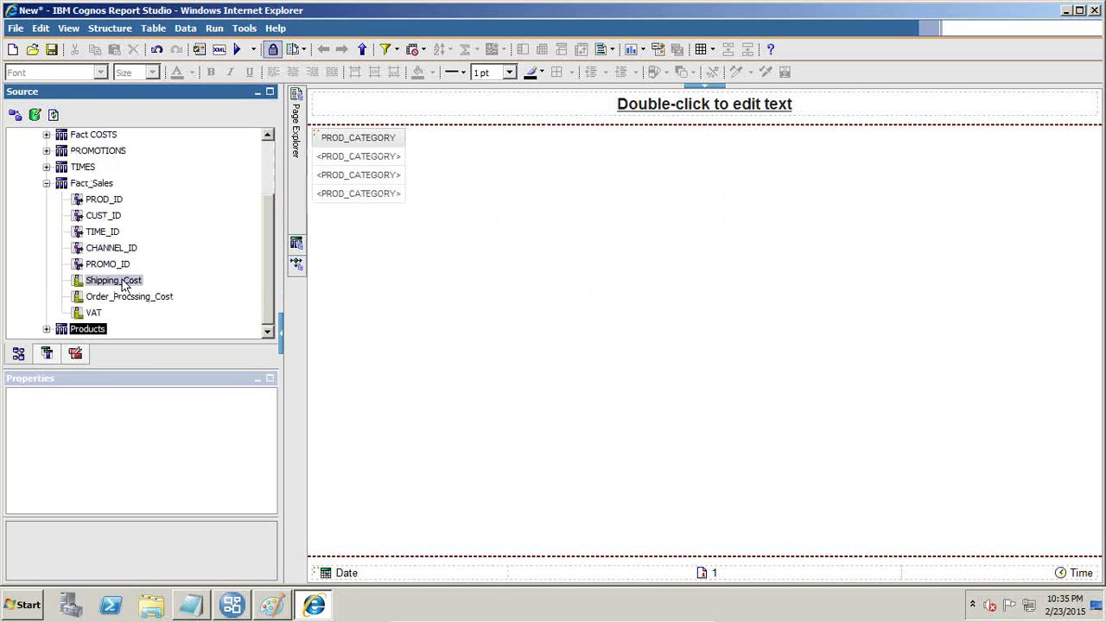
left_click_drag(112, 280, 372, 190)
left_click_drag(148, 298, 472, 182)
left_click_drag(94, 313, 558, 178)
left_click(698, 171)
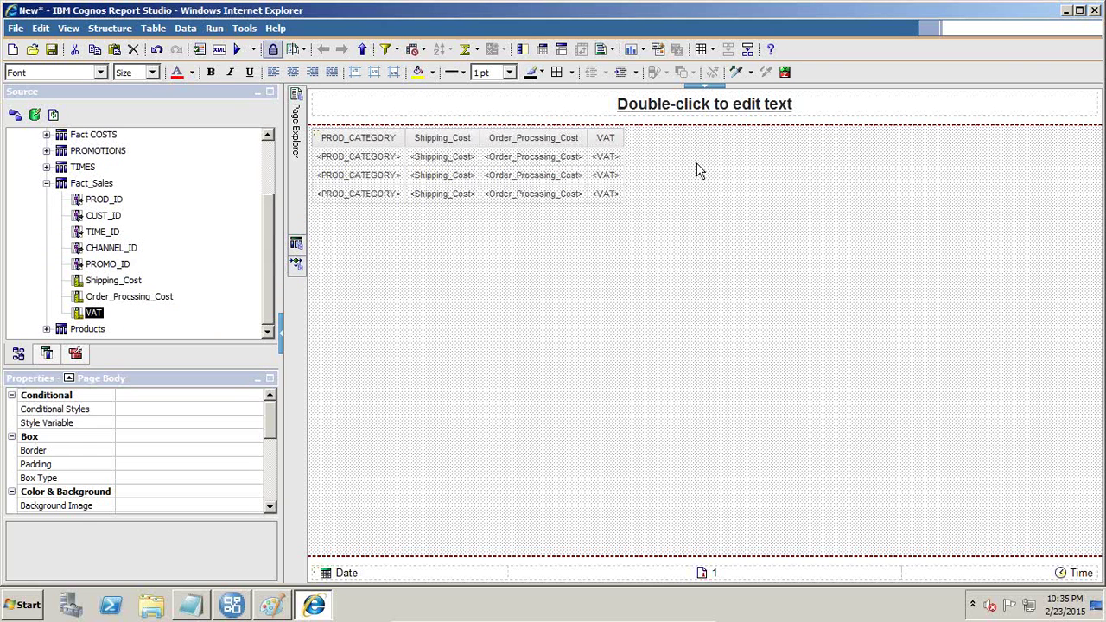
right_click(697, 166)
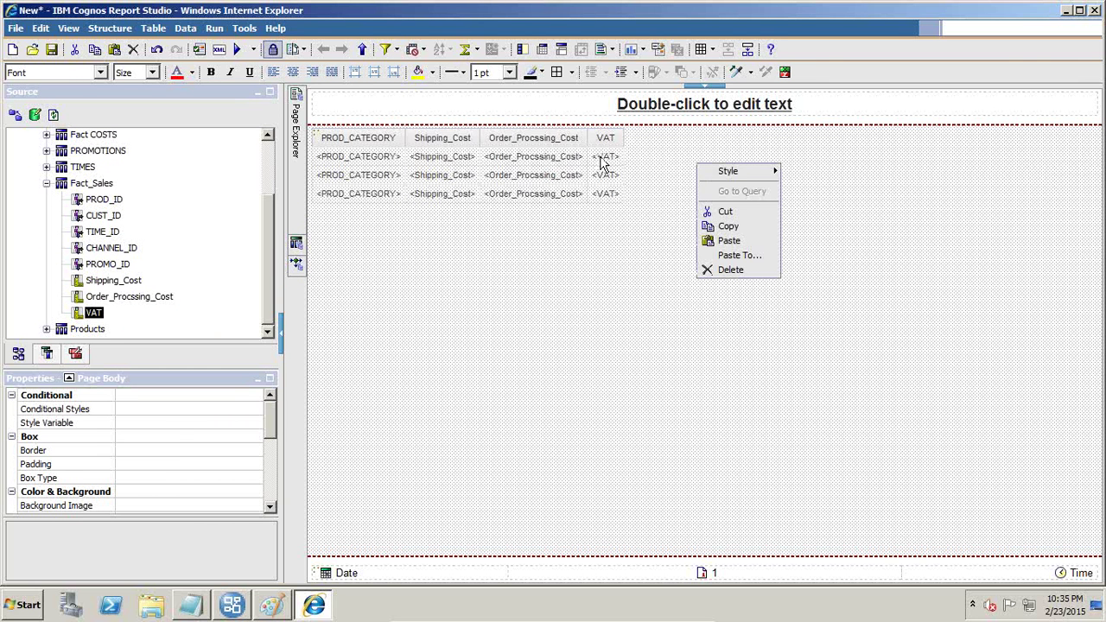
key("Escape")
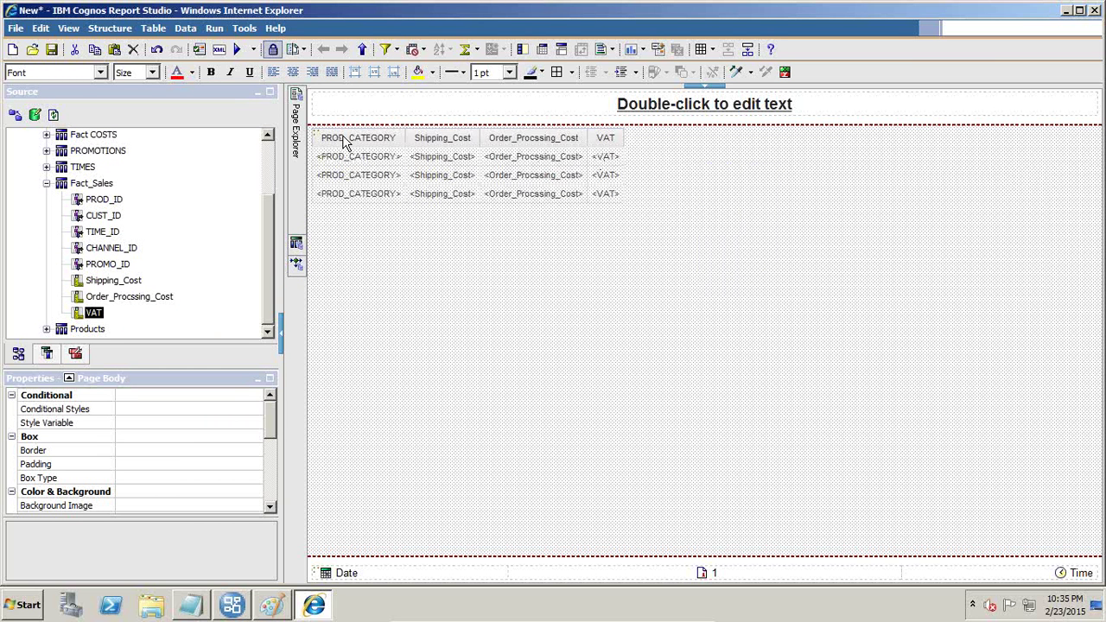
- Add VAT from Fact_Sales again as a list column after VAT and rename the new data item Total_Cost
left_click(609, 174)
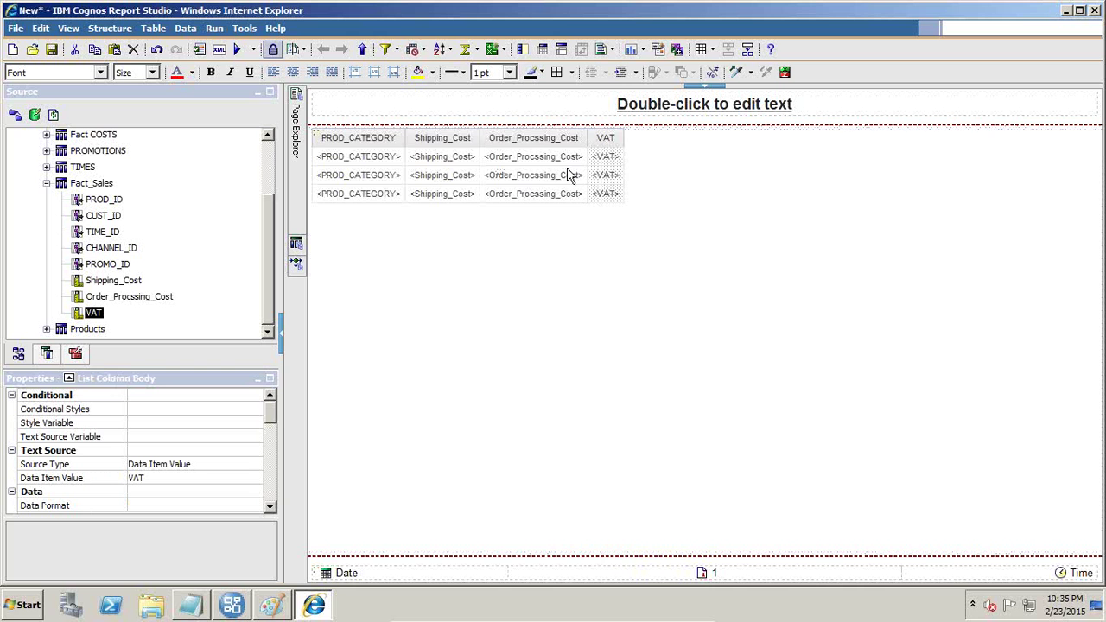
left_click_drag(101, 318, 631, 183)
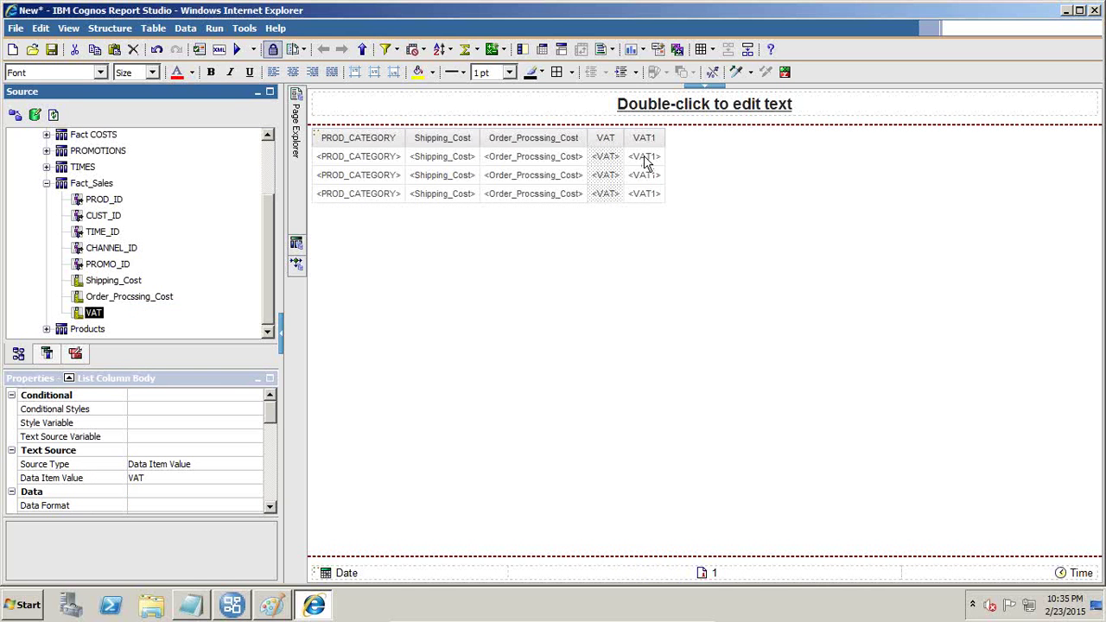
left_click(644, 170)
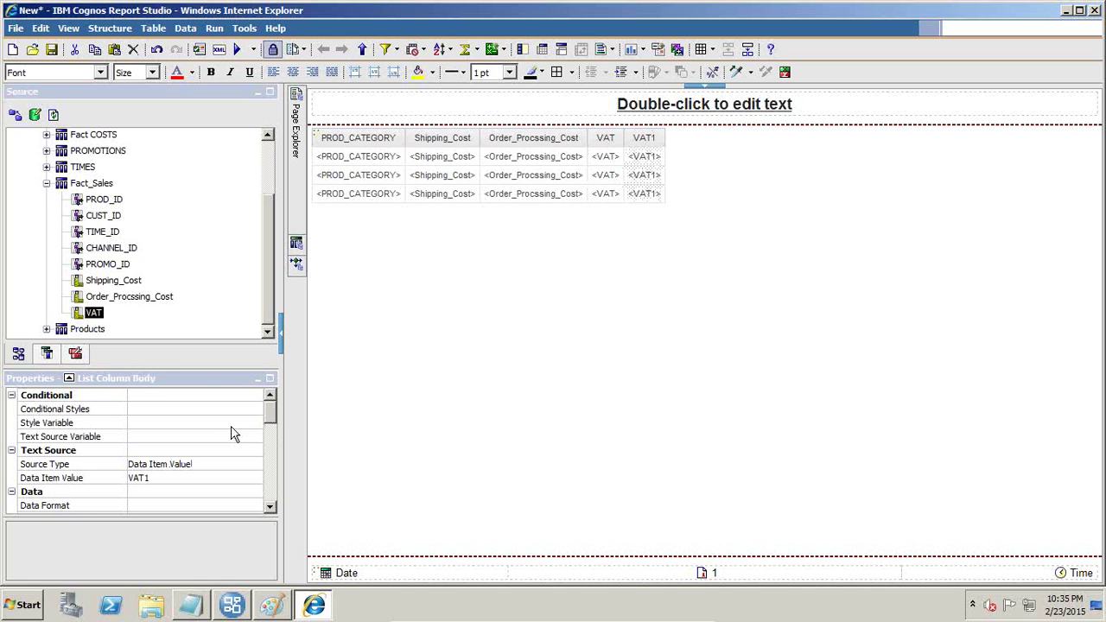
left_click_drag(270, 413, 271, 497)
left_click(161, 397)
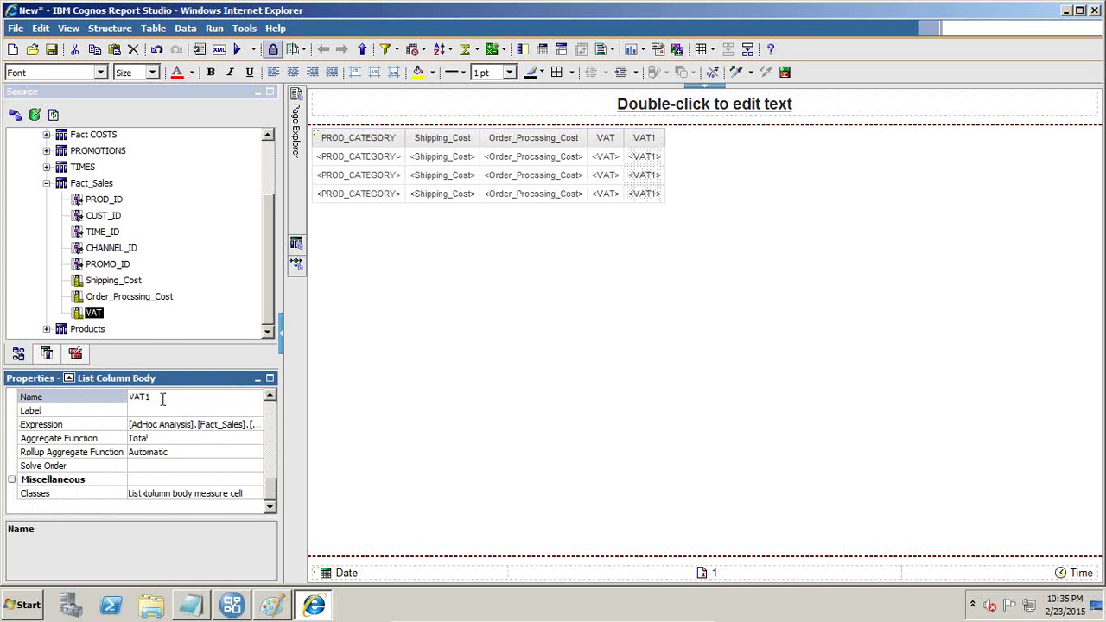
type("Total_Cost")
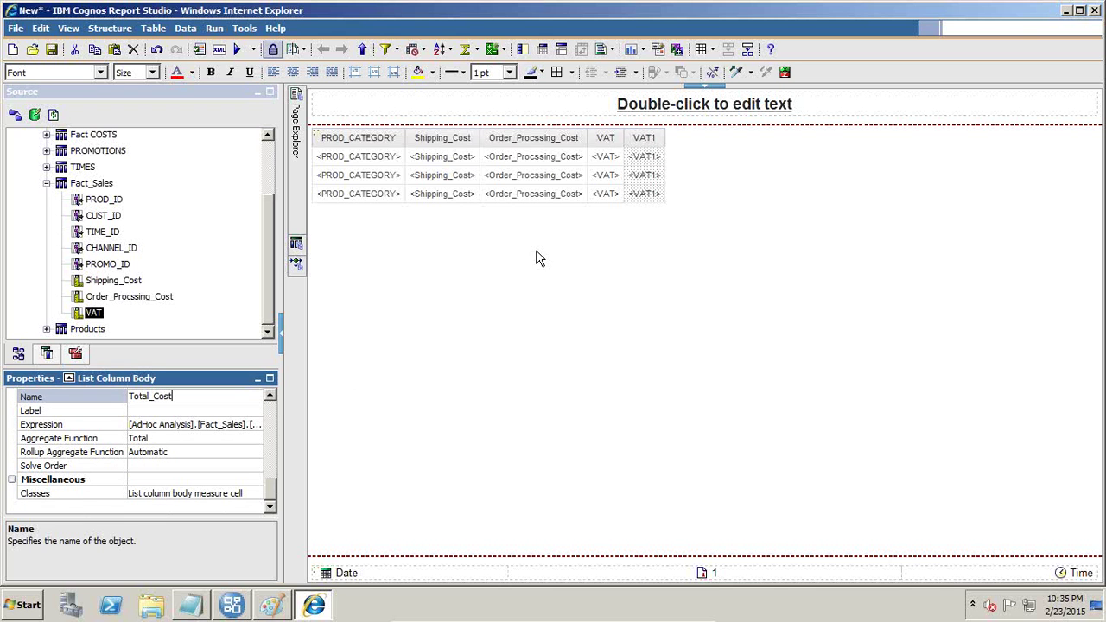
left_click(638, 181)
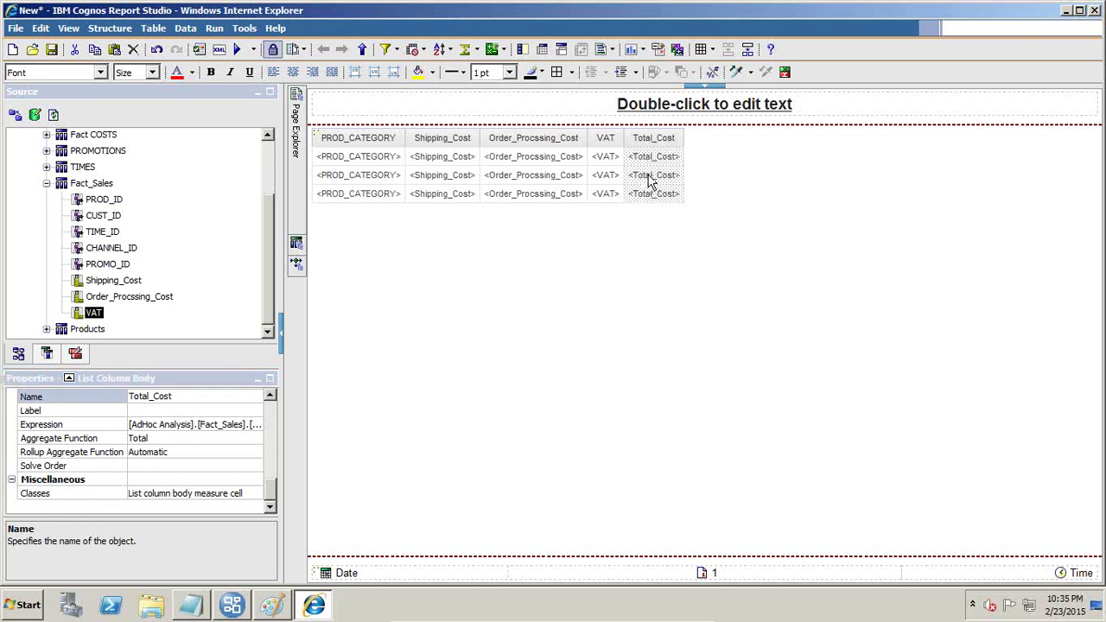
left_click(649, 175)
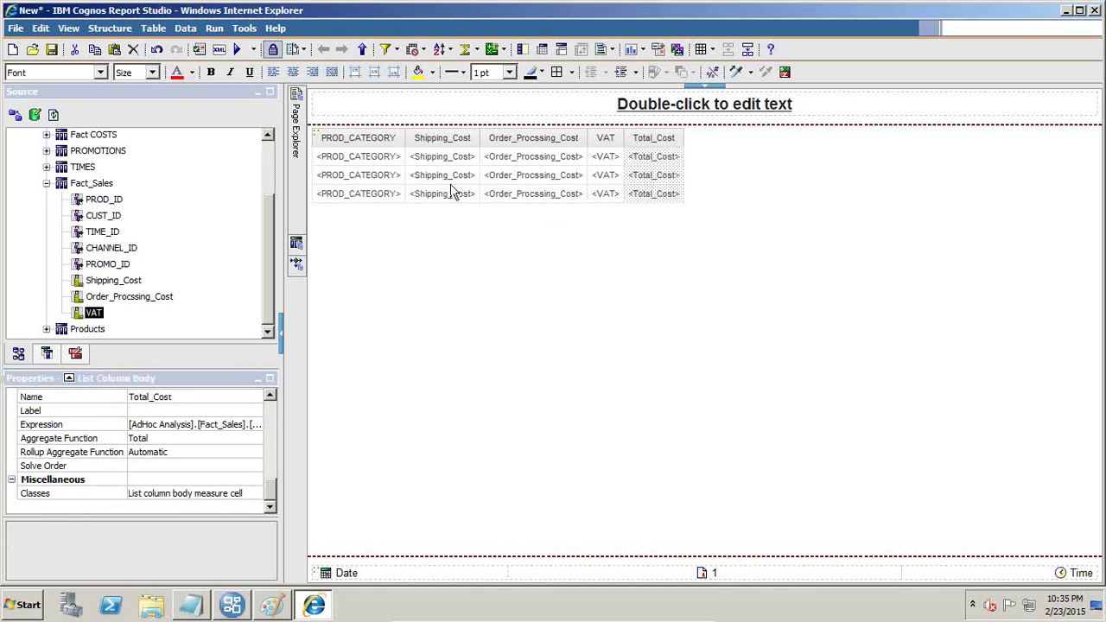
- Replace the Total_Cost query expression with the sum of the VAT, Order_Procssing_Cost and Shipping_Cost data items
right_click(662, 196)
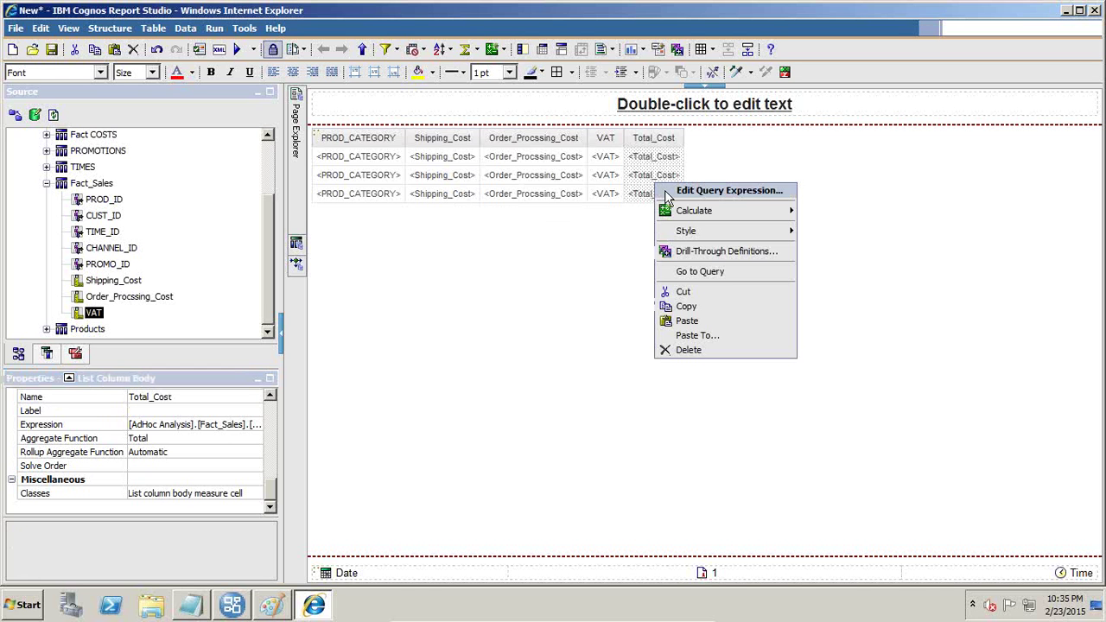
left_click(666, 191)
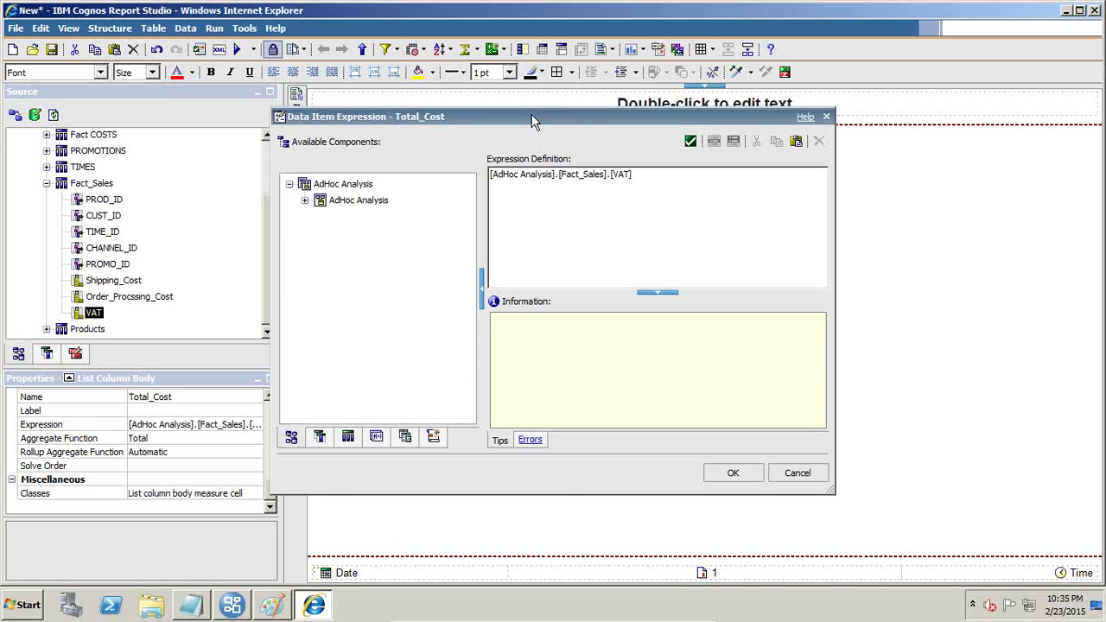
left_click_drag(533, 122, 710, 210)
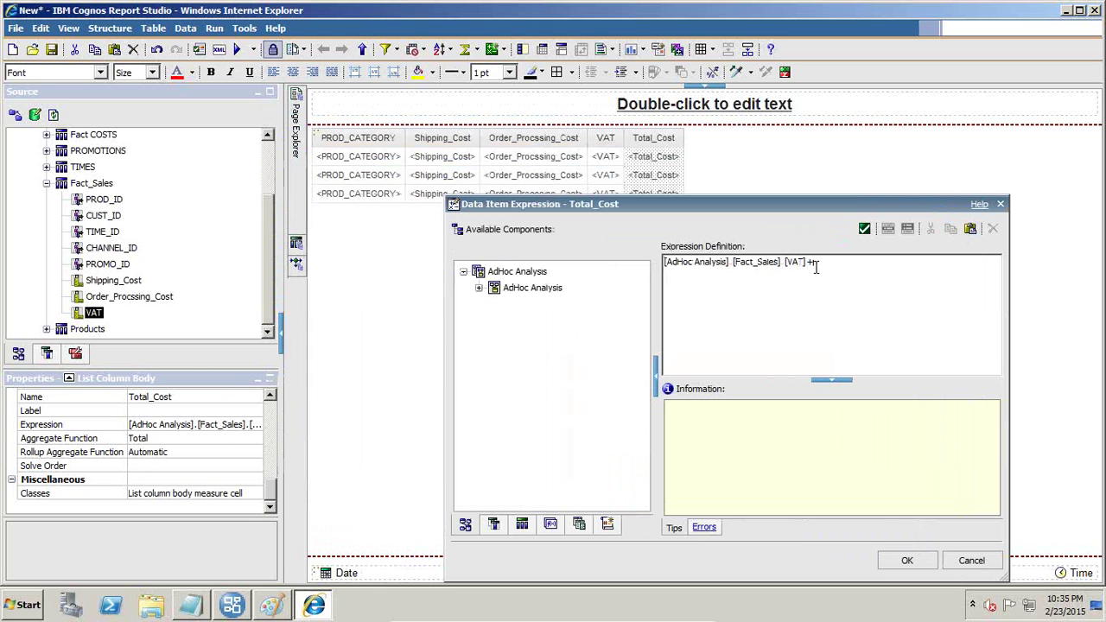
left_click(494, 525)
left_click_drag(830, 261, 513, 242)
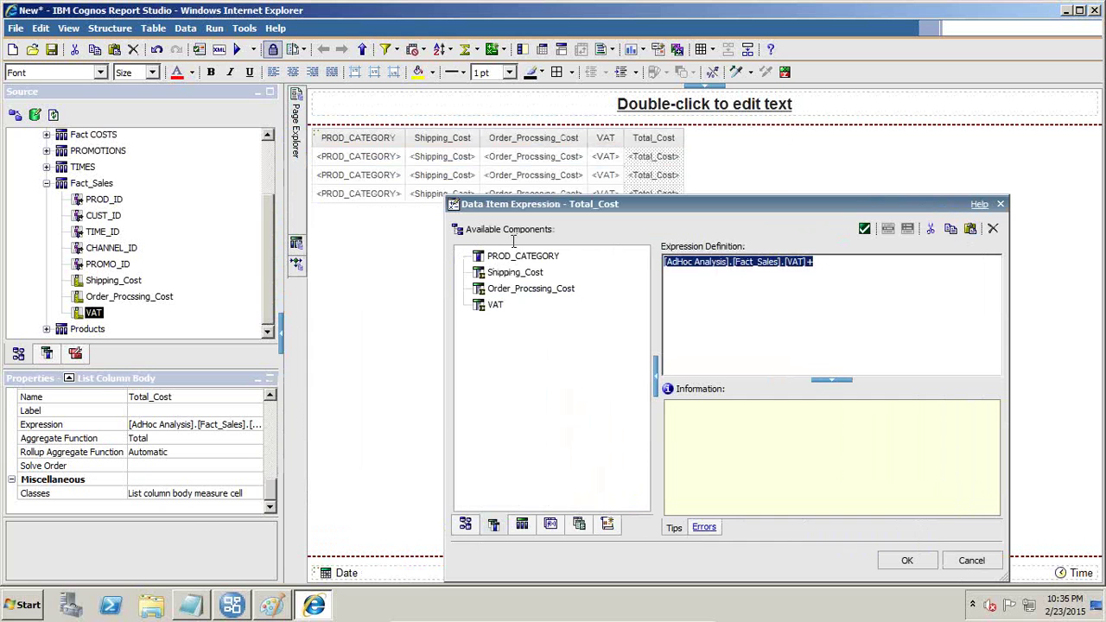
key("Delete")
double_click(495, 305)
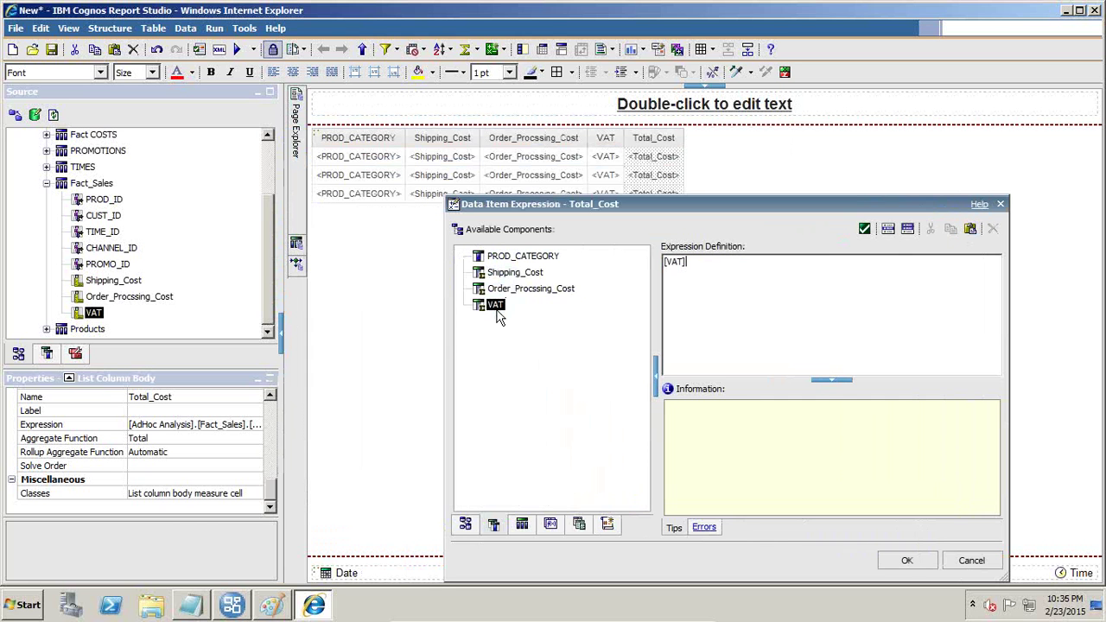
double_click(536, 291)
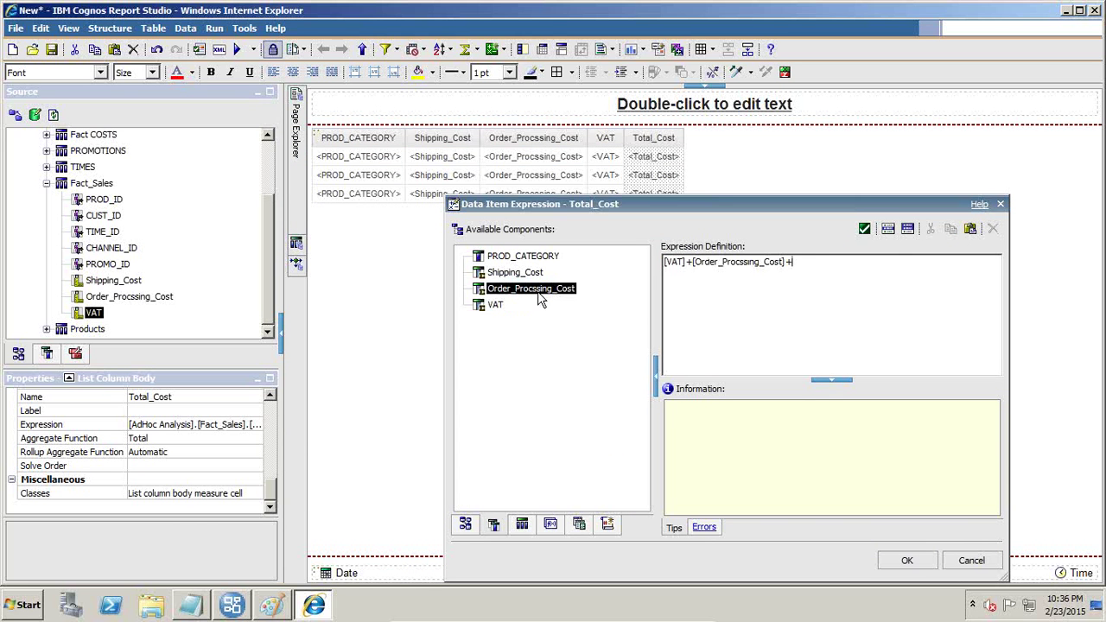
double_click(516, 272)
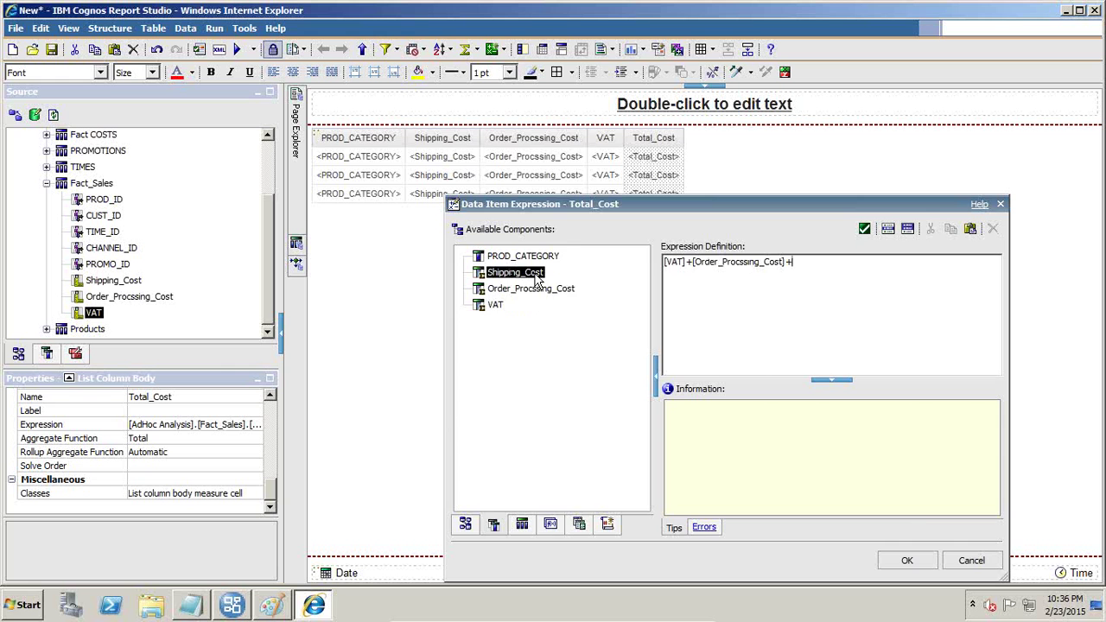
left_click(908, 561)
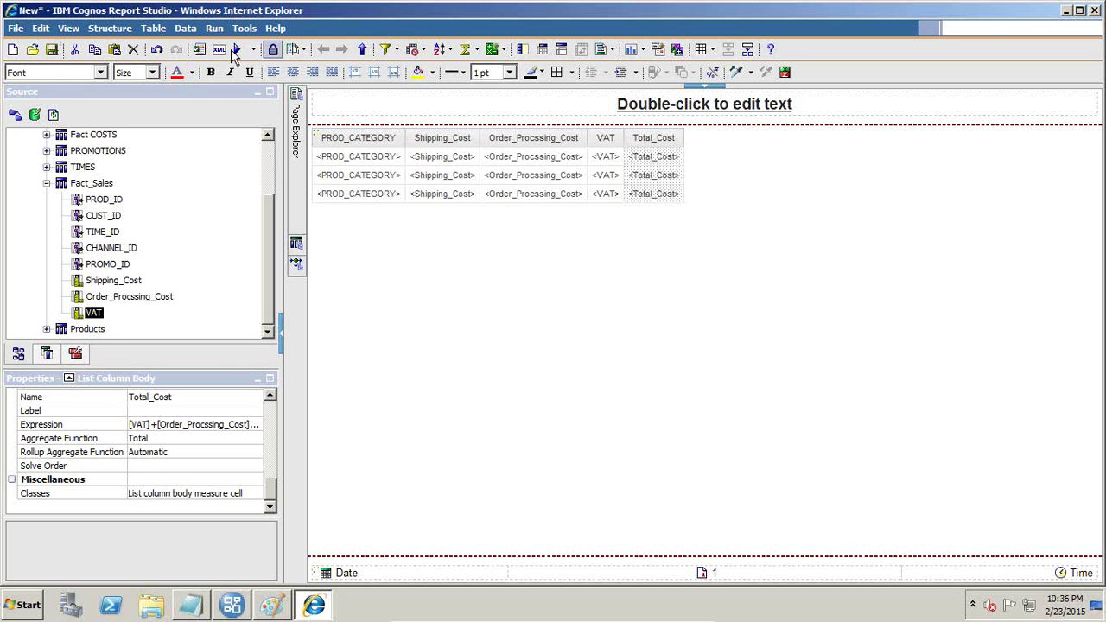
- Save the report as AdHoc_ANalysis1 in the AdHoc Analysis public folder and run it to check the output
left_click(468, 214)
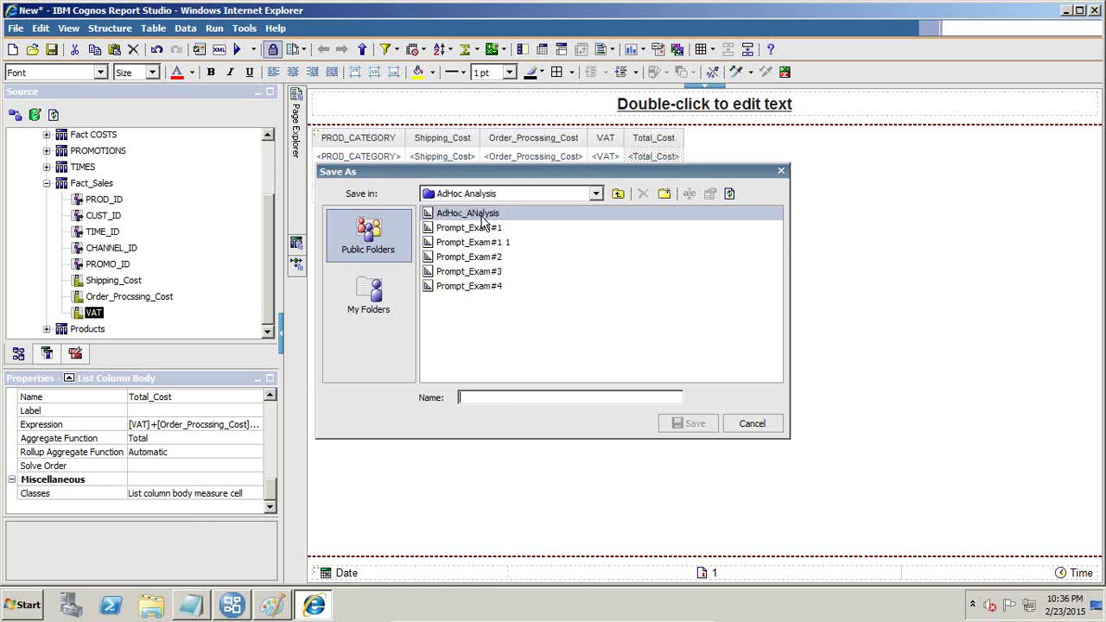
type("1")
left_click(667, 423)
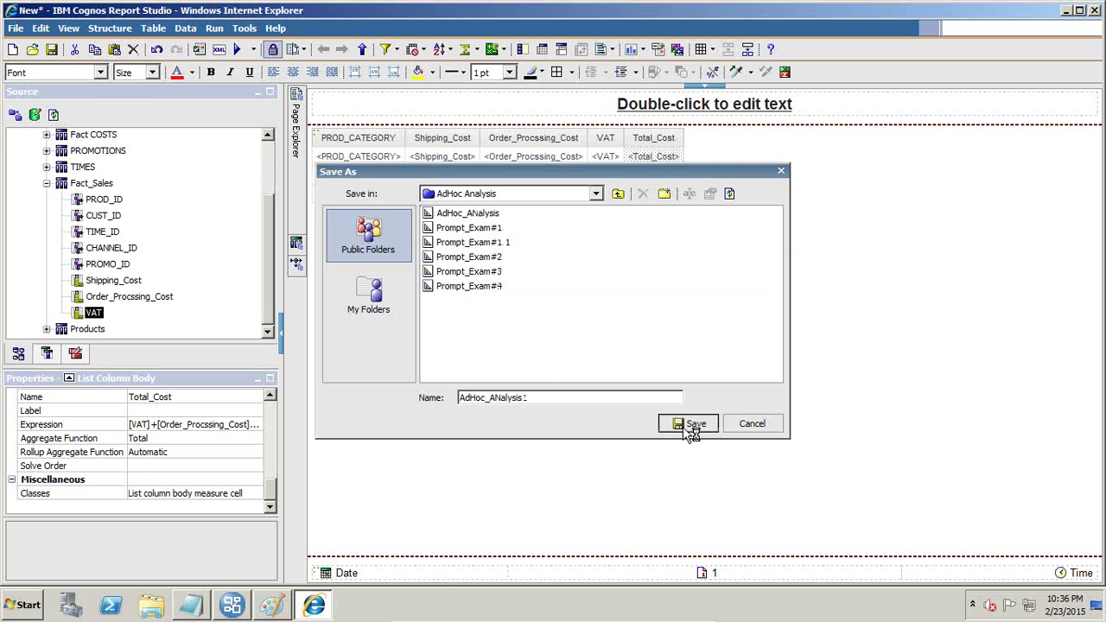
left_click(236, 50)
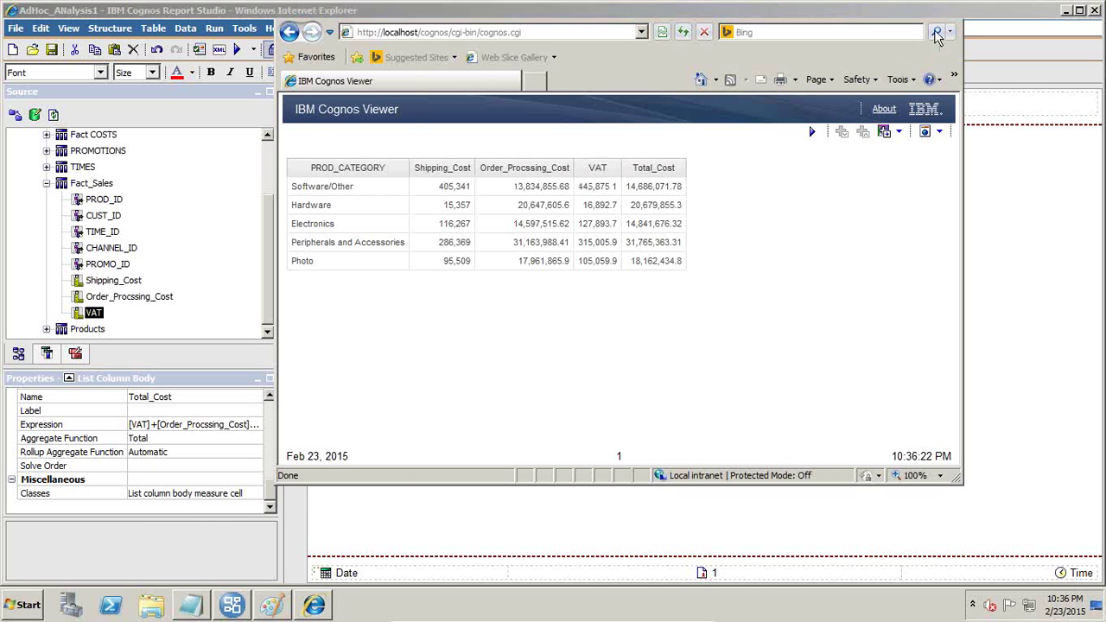
left_click(954, 12)
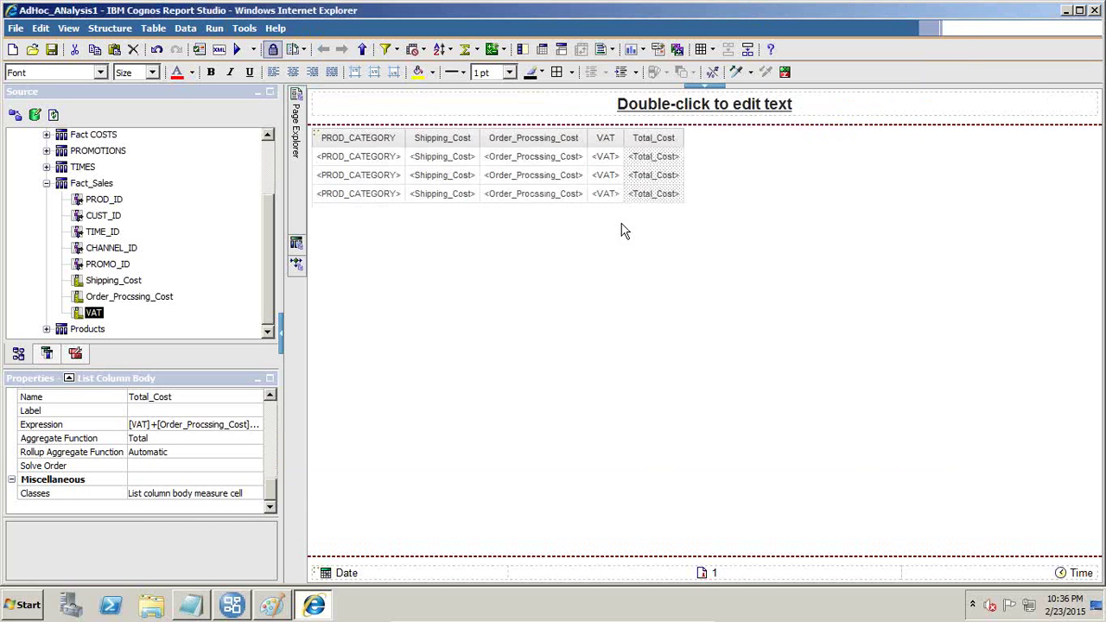
- Try to paste a copy of the Shipping_Cost column into the empty page body outside the list
left_click(457, 193)
right_click(458, 192)
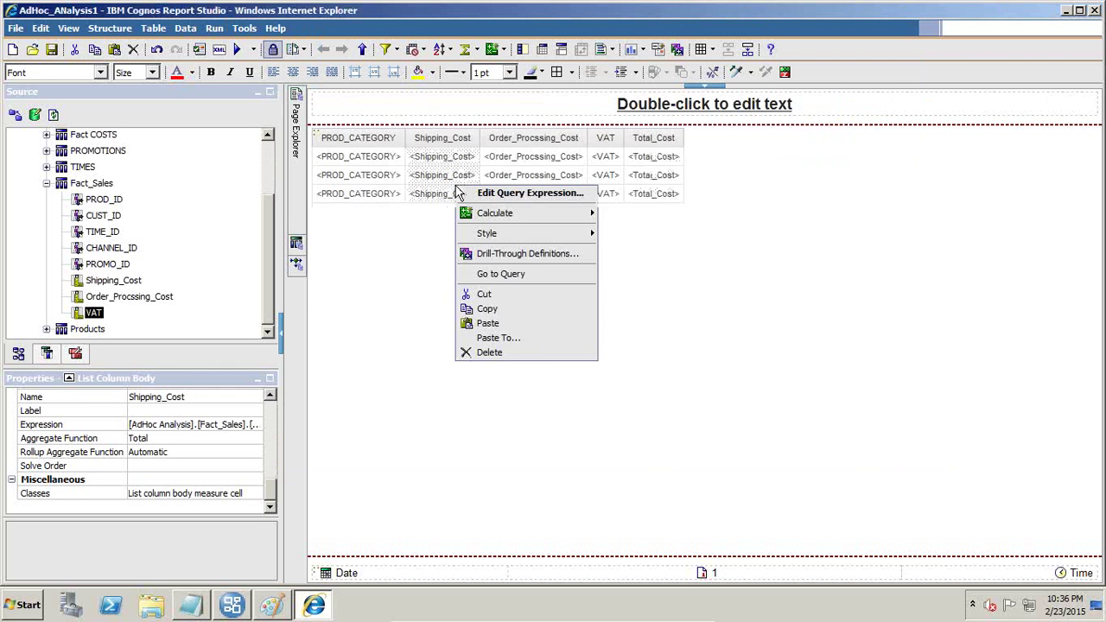
left_click(486, 309)
left_click(683, 277)
right_click(683, 277)
left_click(714, 346)
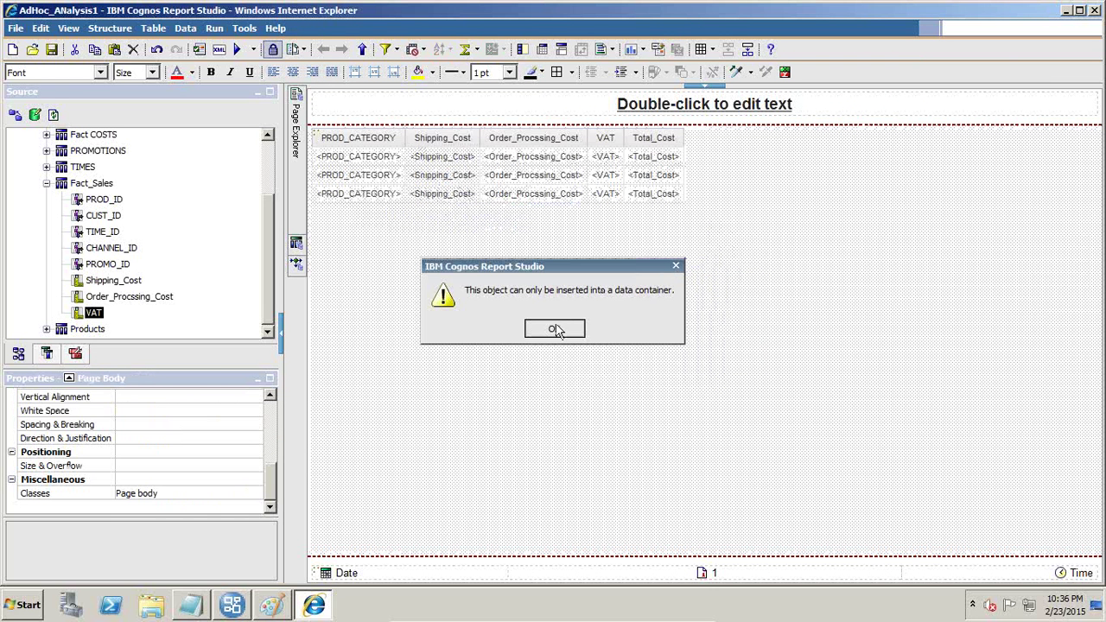
left_click(585, 327)
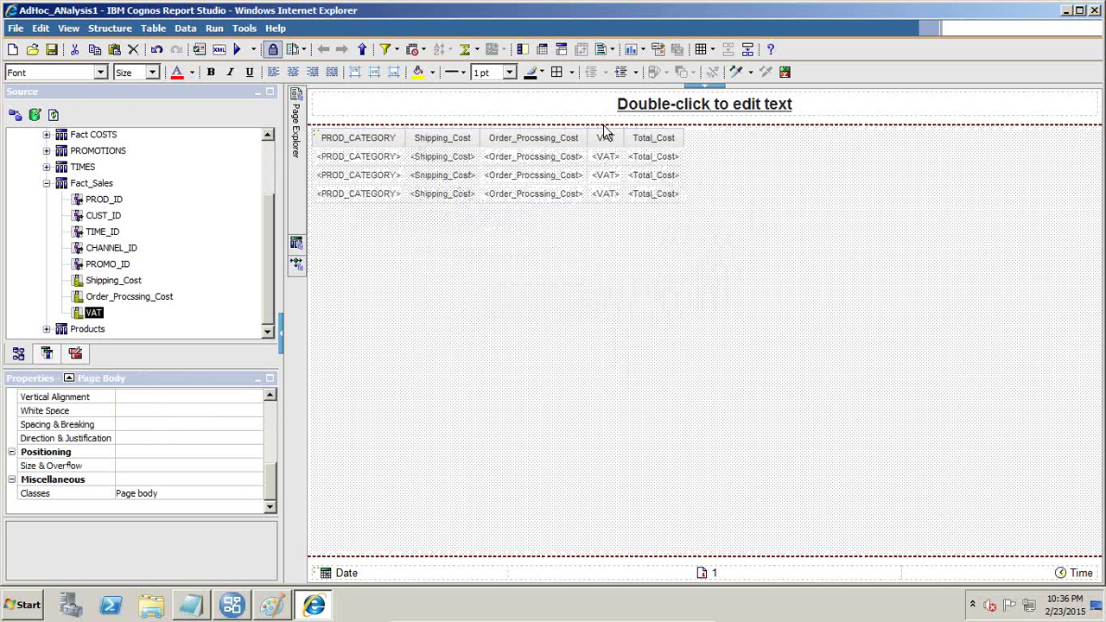
- Add Shipping_Cost from Fact_Sales again as a list column after Total_Cost
left_click(455, 175)
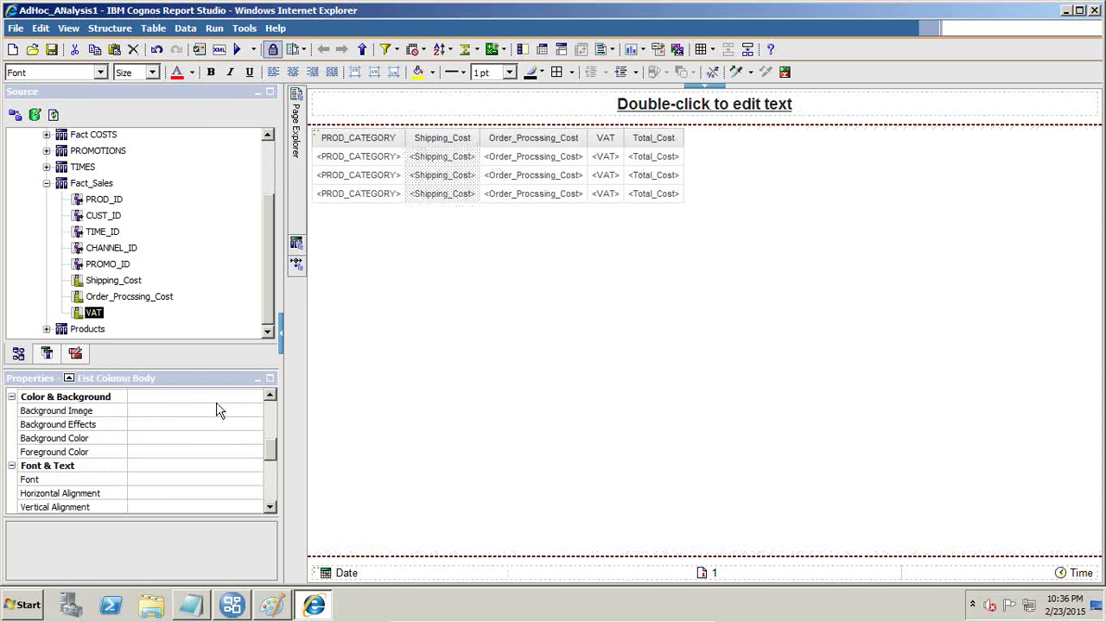
left_click(51, 355)
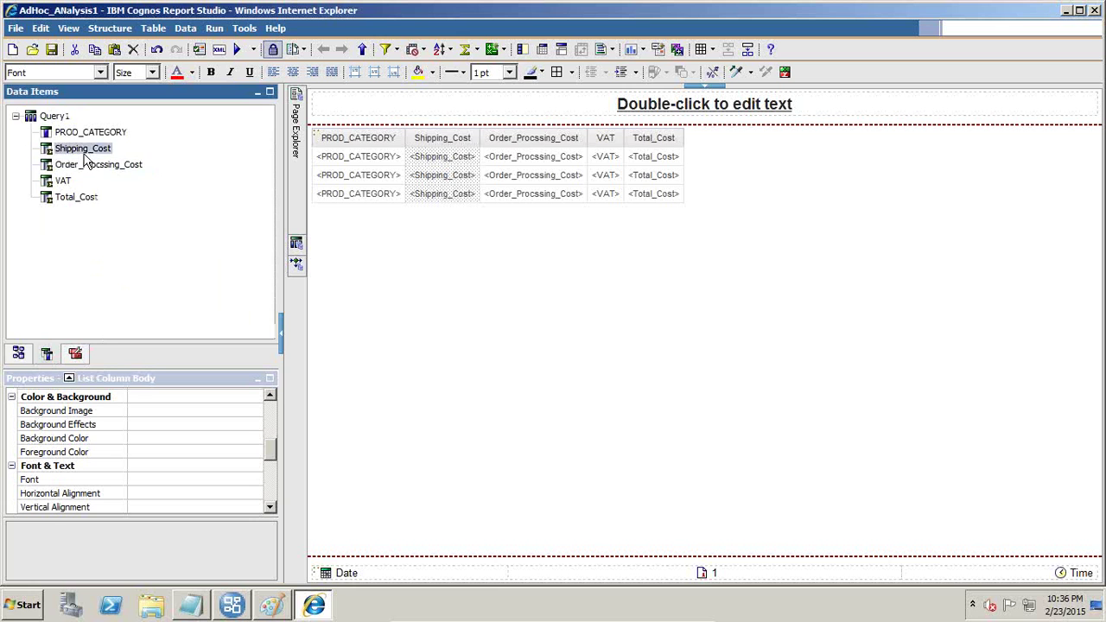
left_click(19, 354)
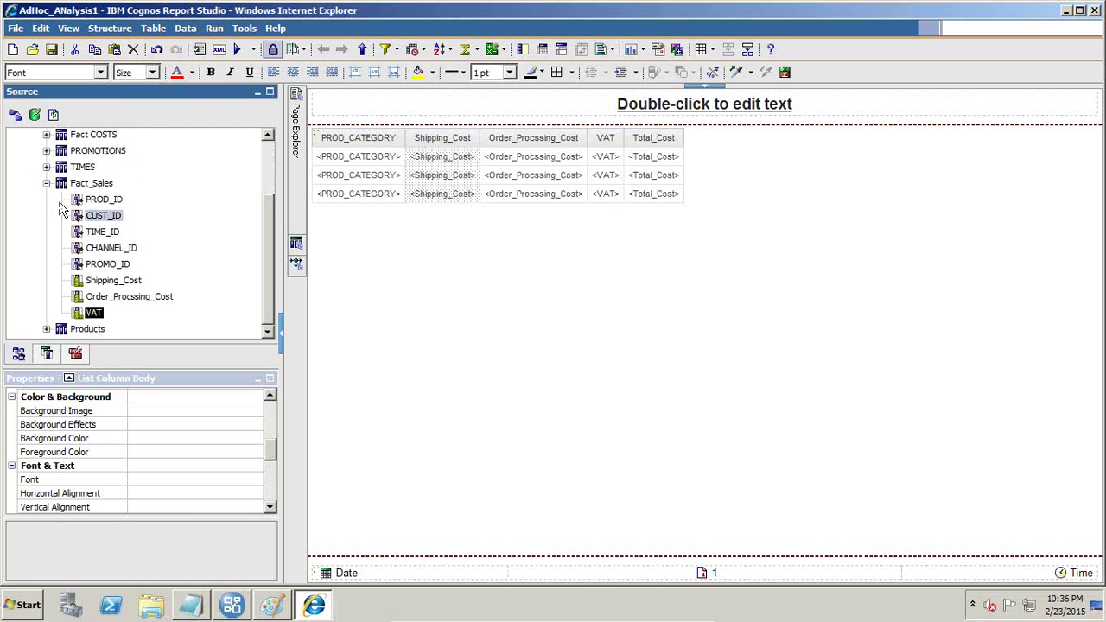
left_click(112, 281)
left_click_drag(241, 266, 669, 172)
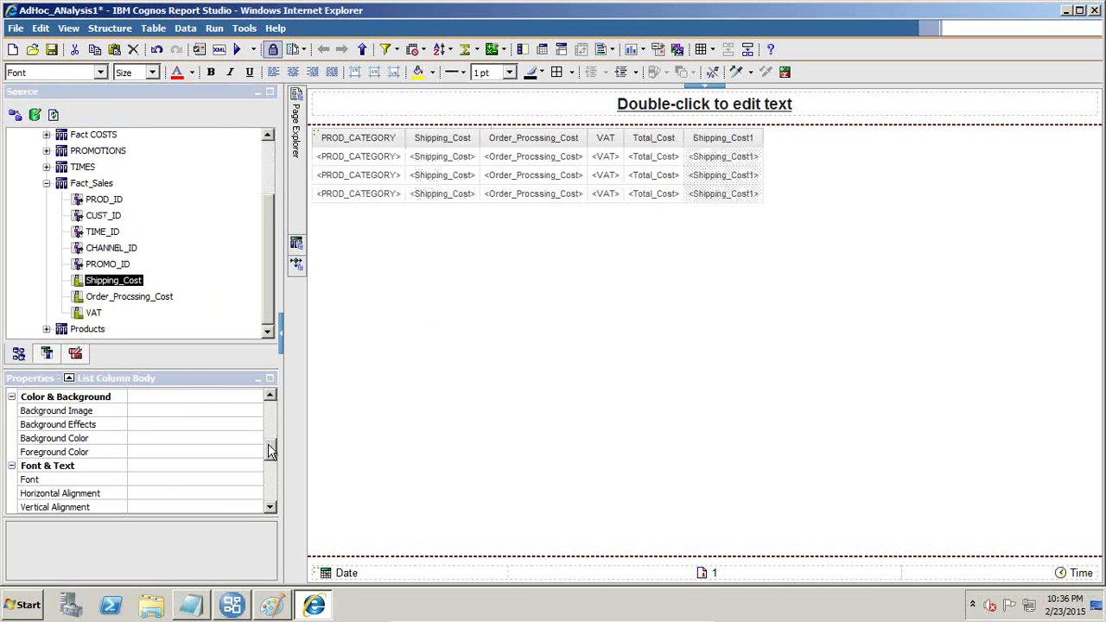
- Rename the second Shipping_Cost column's data item to Revised_Shipping_Cost
left_click_drag(271, 451, 273, 497)
scroll(210, 457, "up", 1)
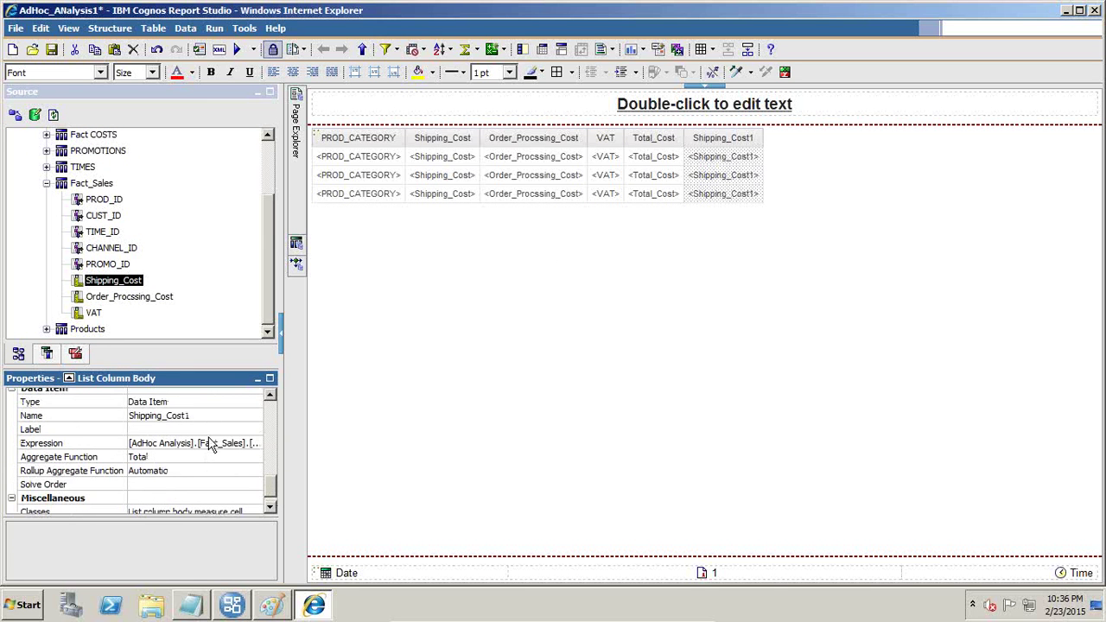
left_click(212, 416)
type("Revised_Ship")
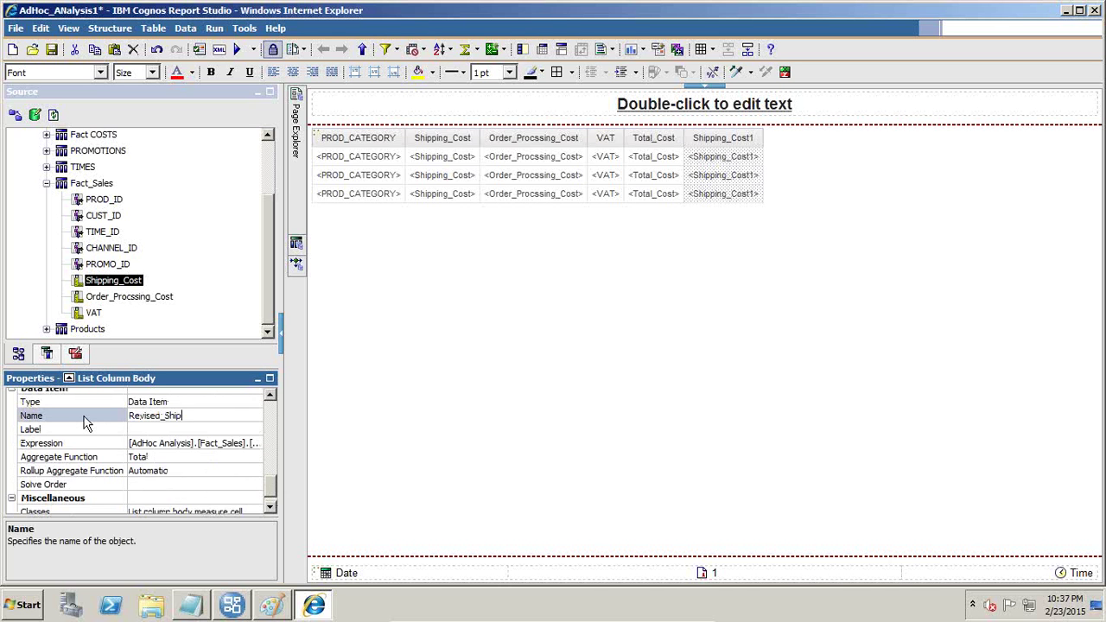
type("ping_Cost")
- Multiply the Revised_Shipping_Cost expression by 1.10 and validate it
left_click(197, 443)
left_click(256, 442)
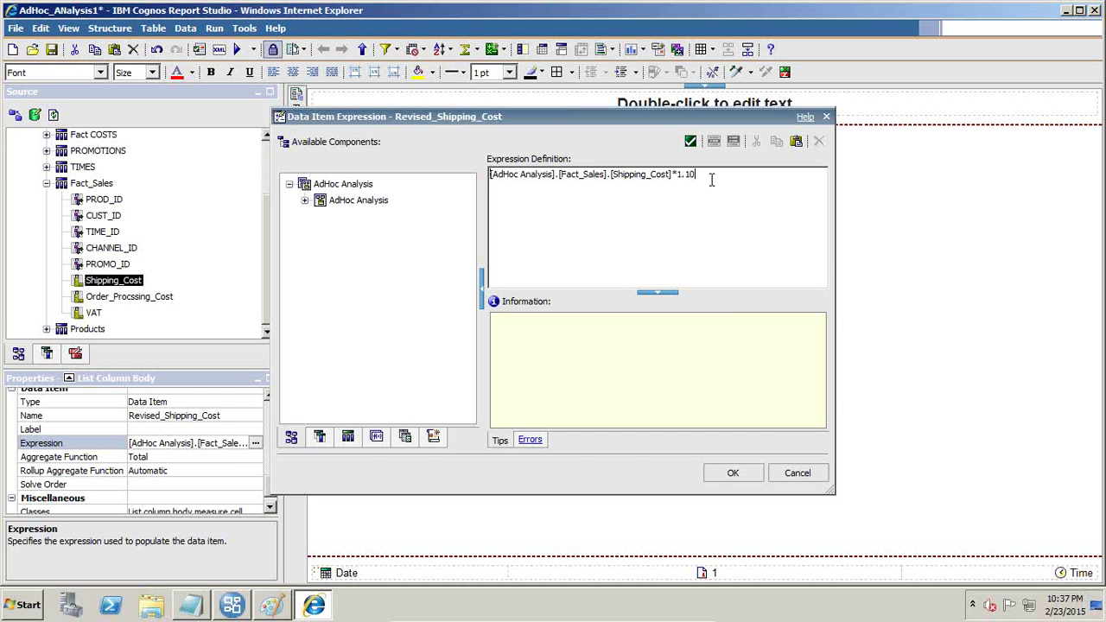
type("*1.10")
left_click(692, 142)
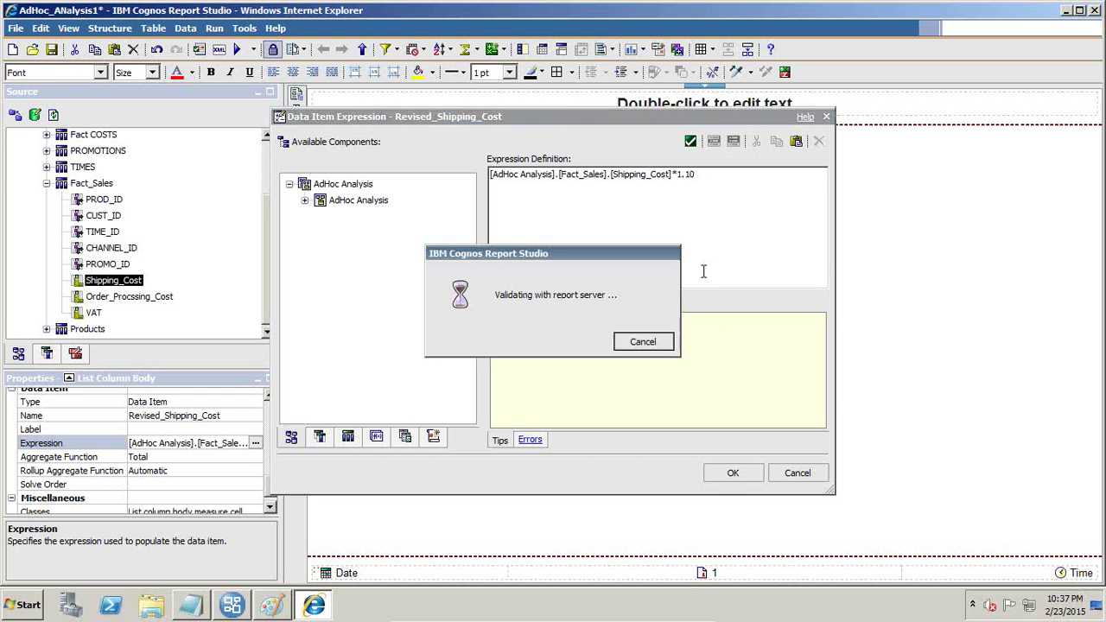
left_click(731, 475)
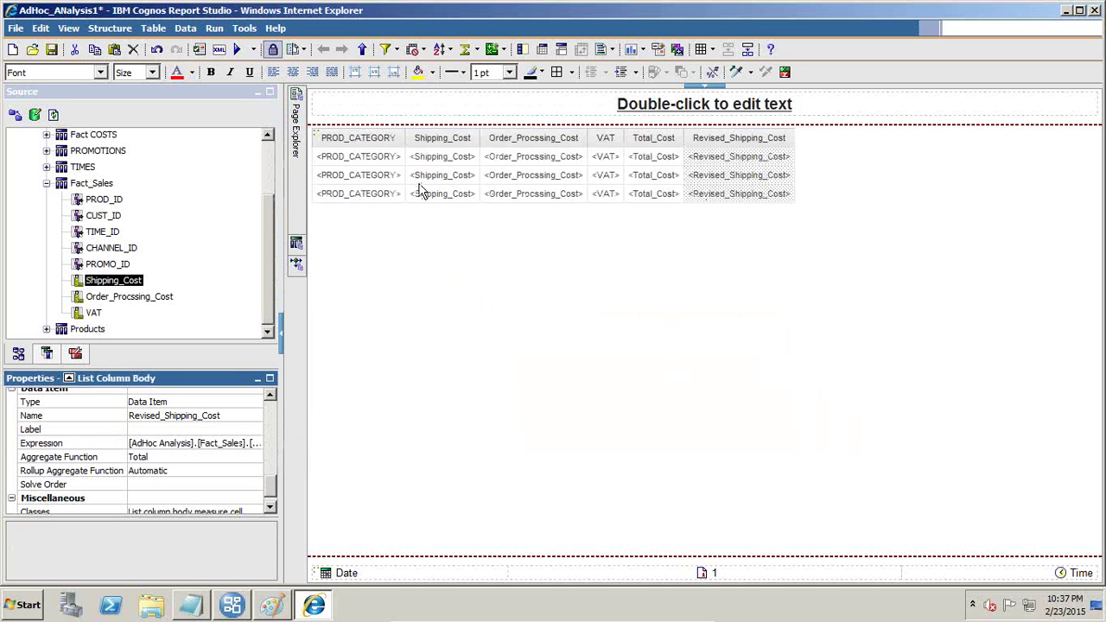
- Add another Shipping_Cost column at the end of the list and rename its data item Revised_Total_Cost
left_click_drag(108, 288, 830, 177)
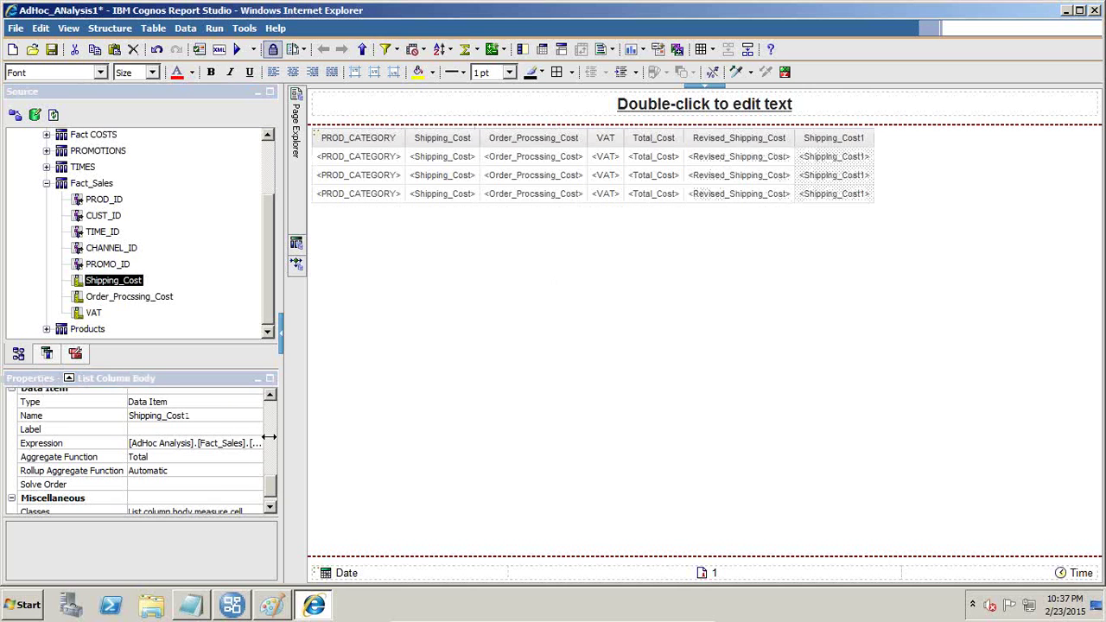
left_click(36, 416)
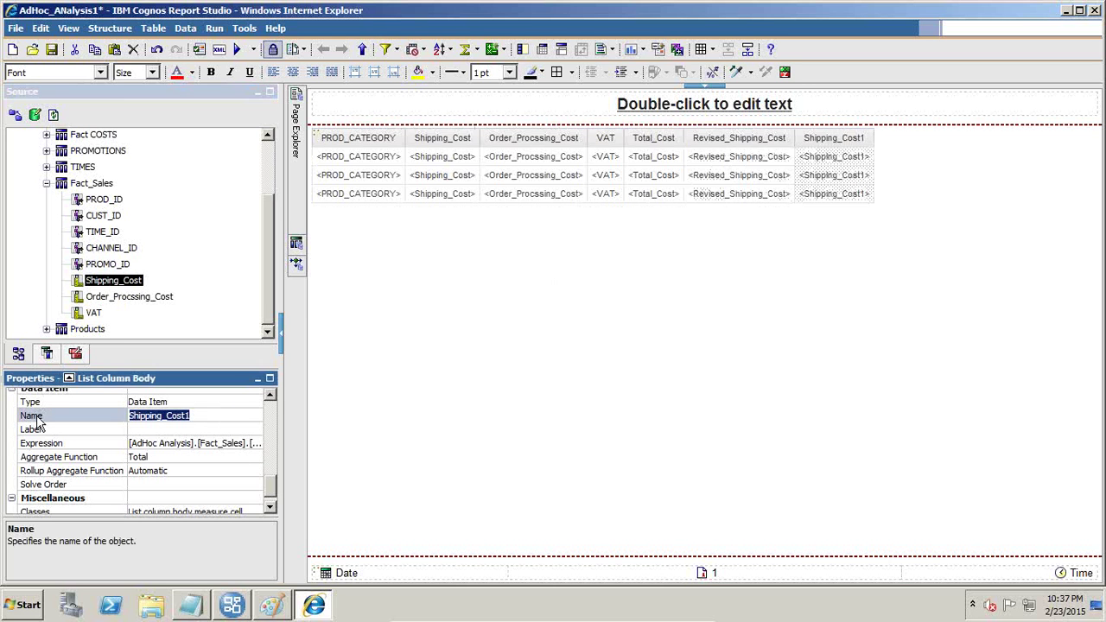
type("Revised_Total_Cost")
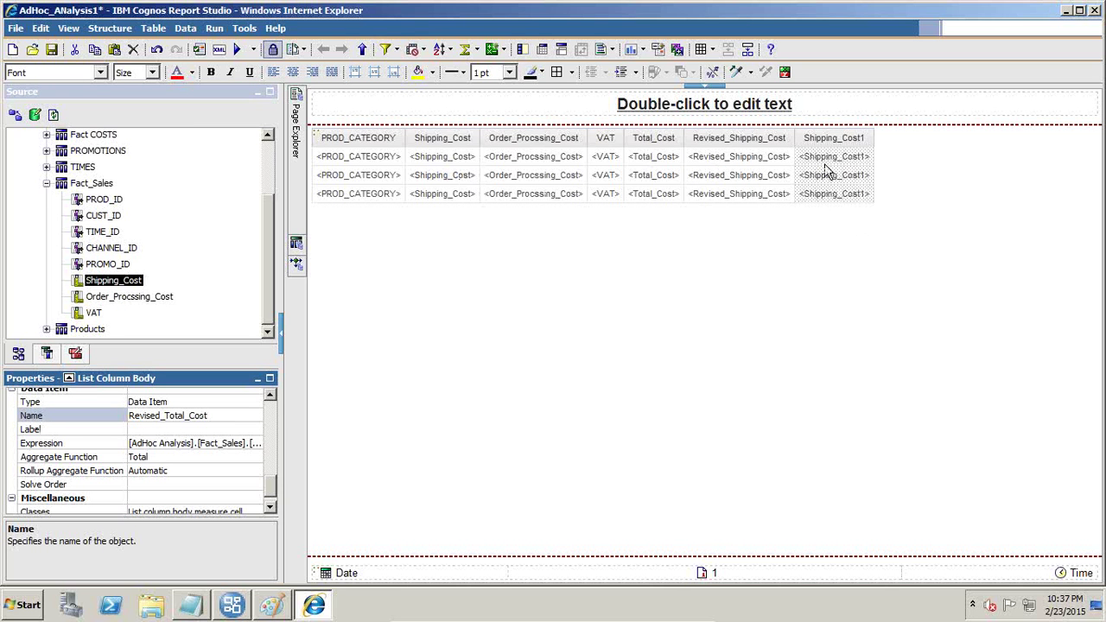
left_click(836, 205)
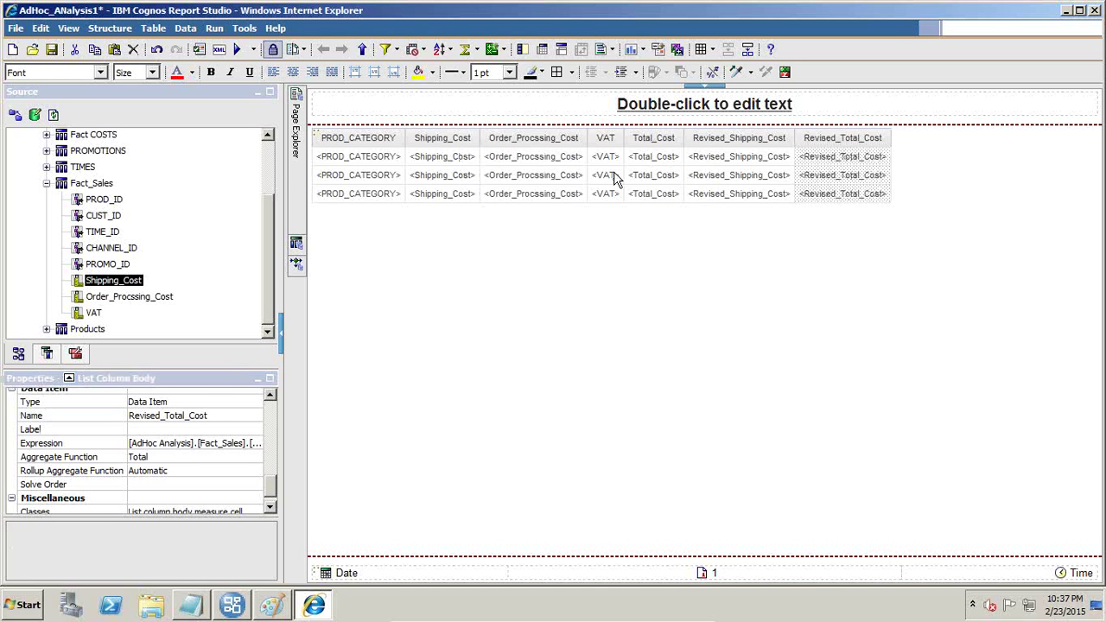
- Replace the Revised_Total_Cost expression with [Order_Procssing_Cost]+[VAT]+[Revised_Shipping_Cost]
left_click(705, 184)
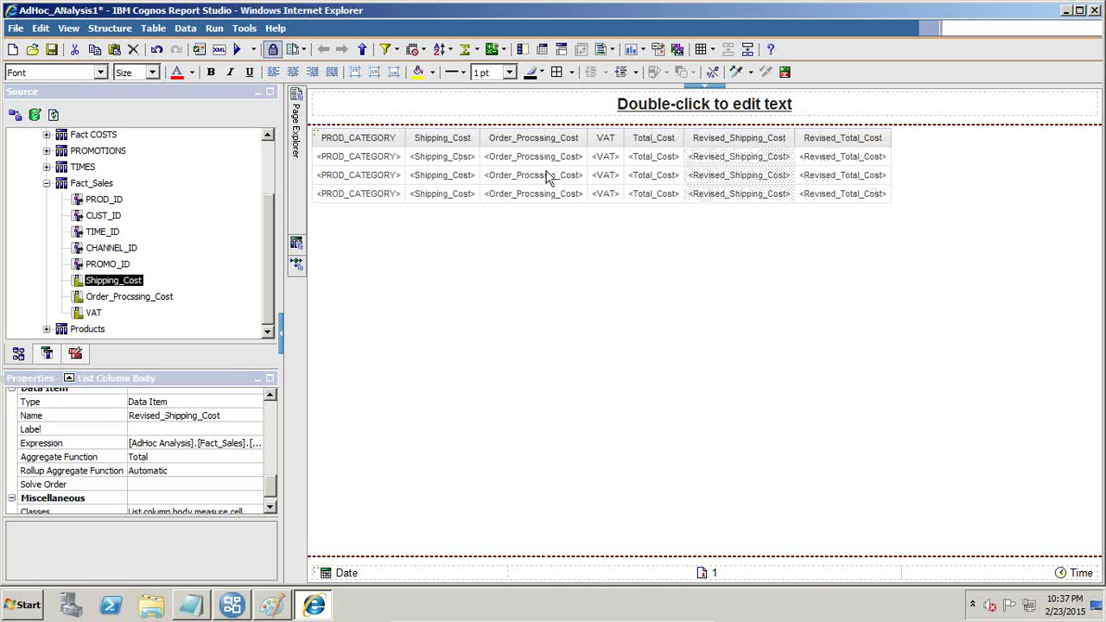
left_click(837, 185)
left_click(254, 448)
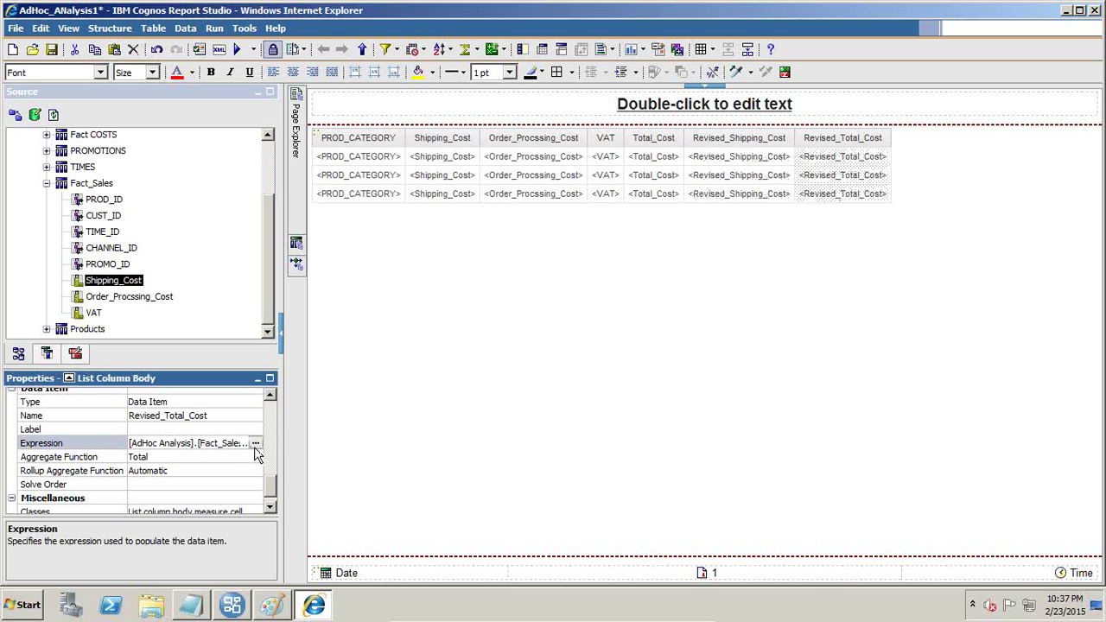
left_click(255, 444)
left_click_drag(713, 182, 421, 182)
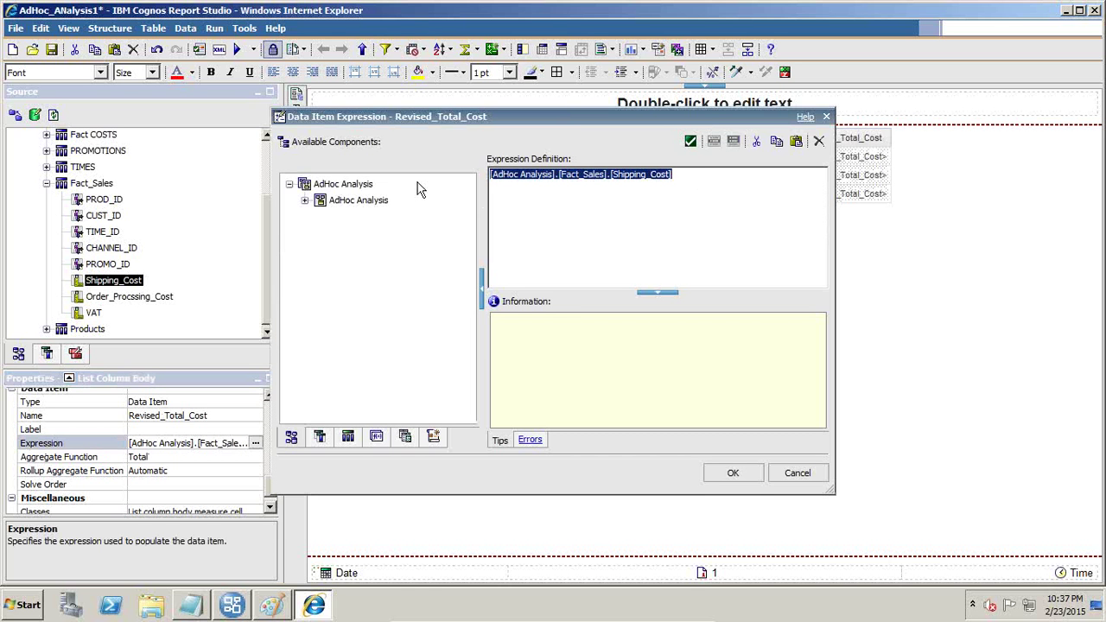
key("Delete")
left_click(348, 436)
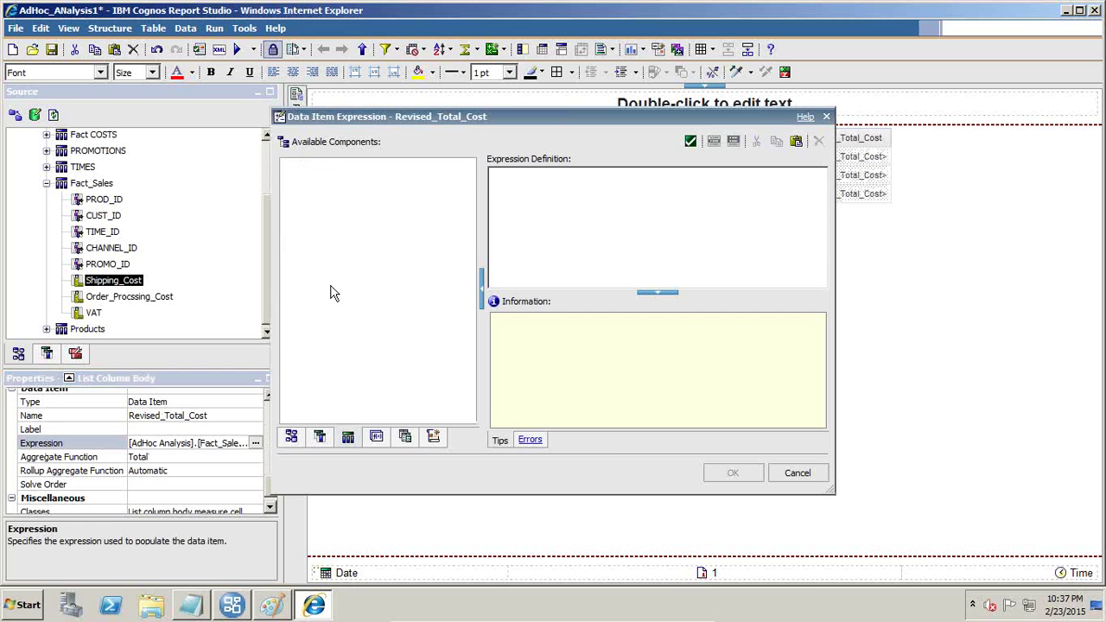
left_click(320, 437)
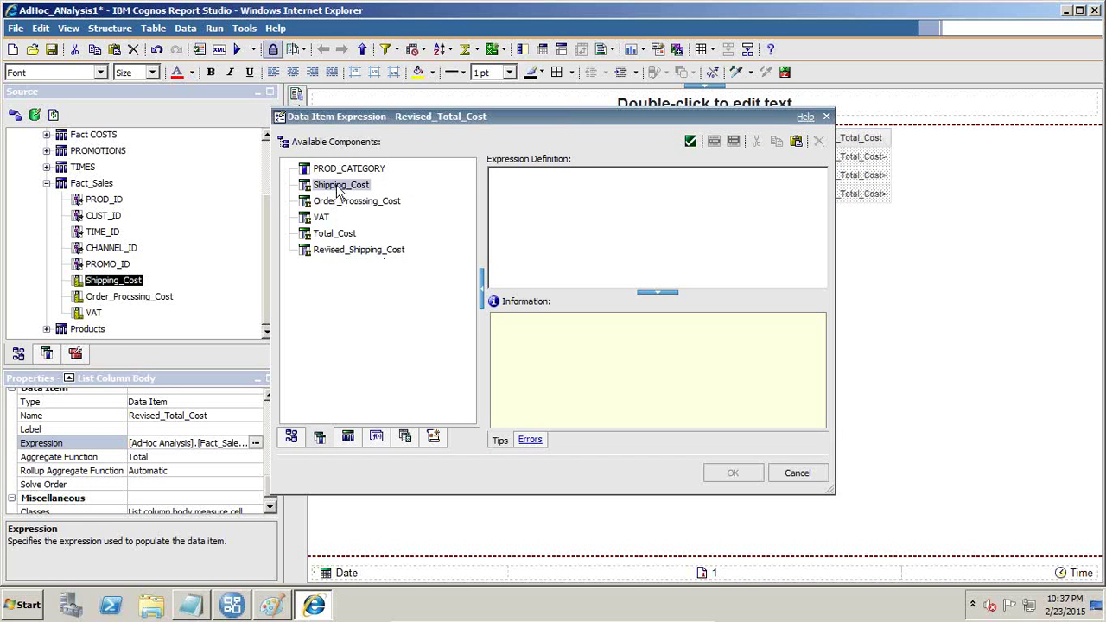
left_click_drag(356, 201, 529, 193)
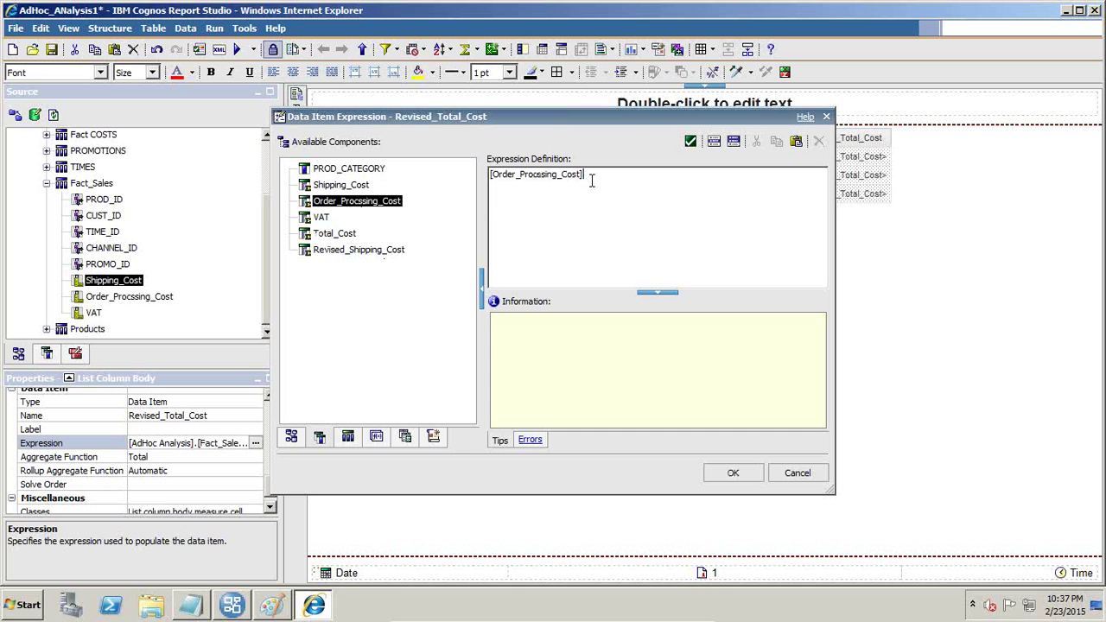
left_click_drag(324, 220, 532, 182)
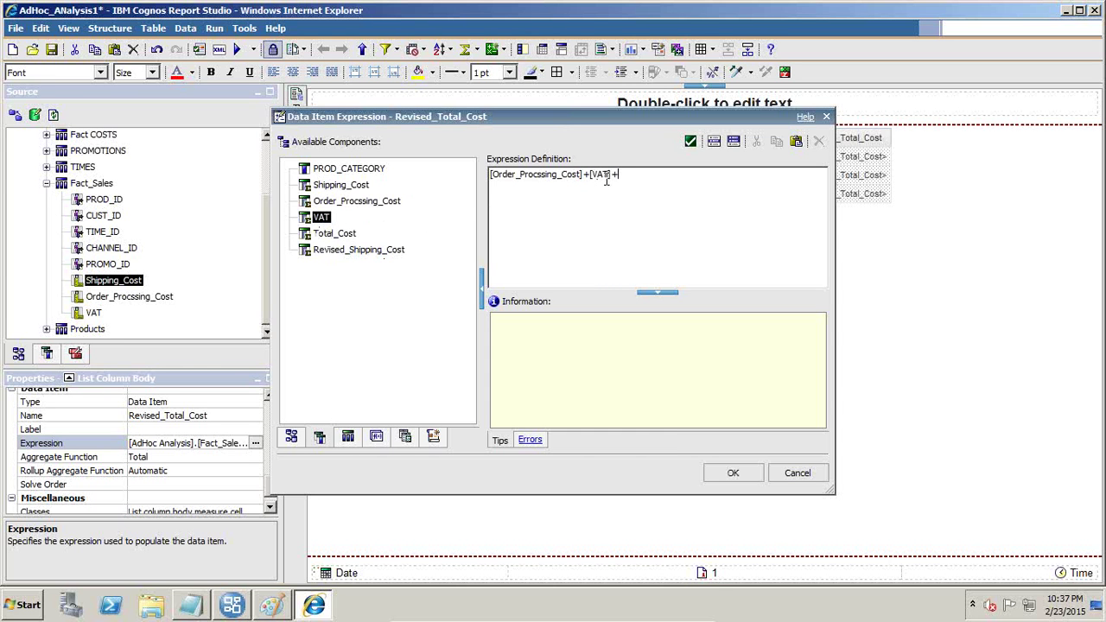
double_click(376, 250)
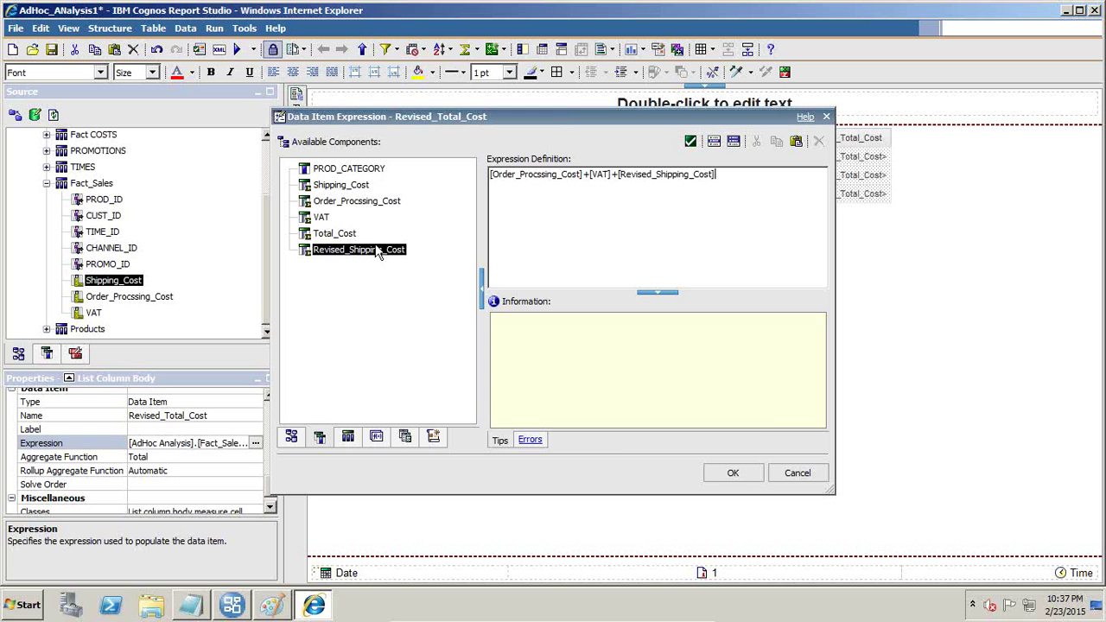
left_click(733, 476)
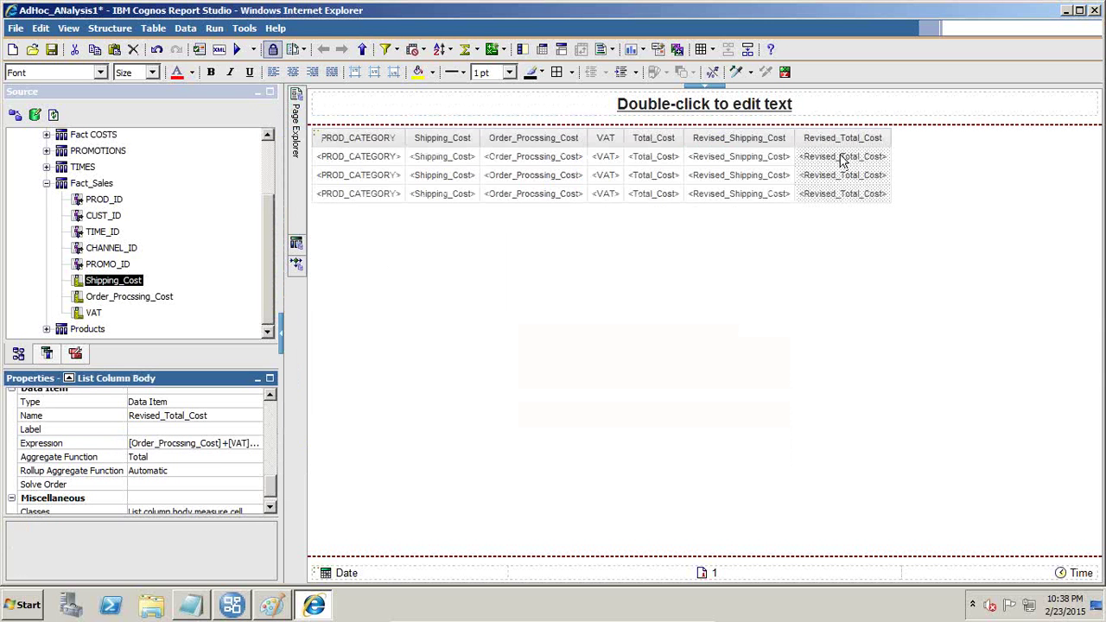
left_click(942, 225)
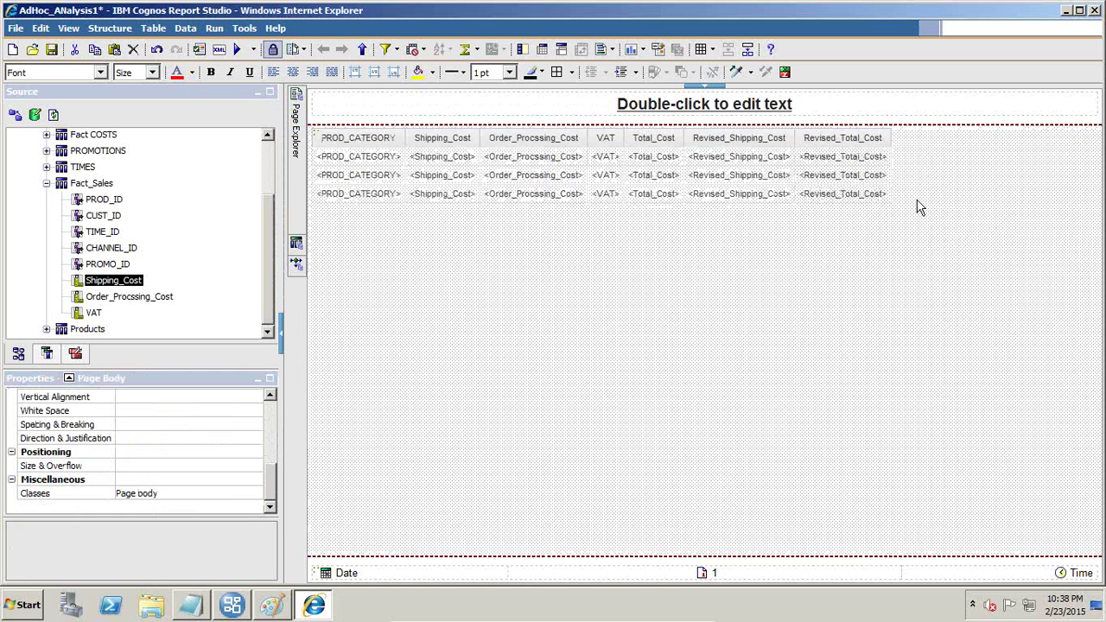
- Add another Shipping_Cost column after Revised_Total_Cost and rename its data item Variance
left_click(855, 180)
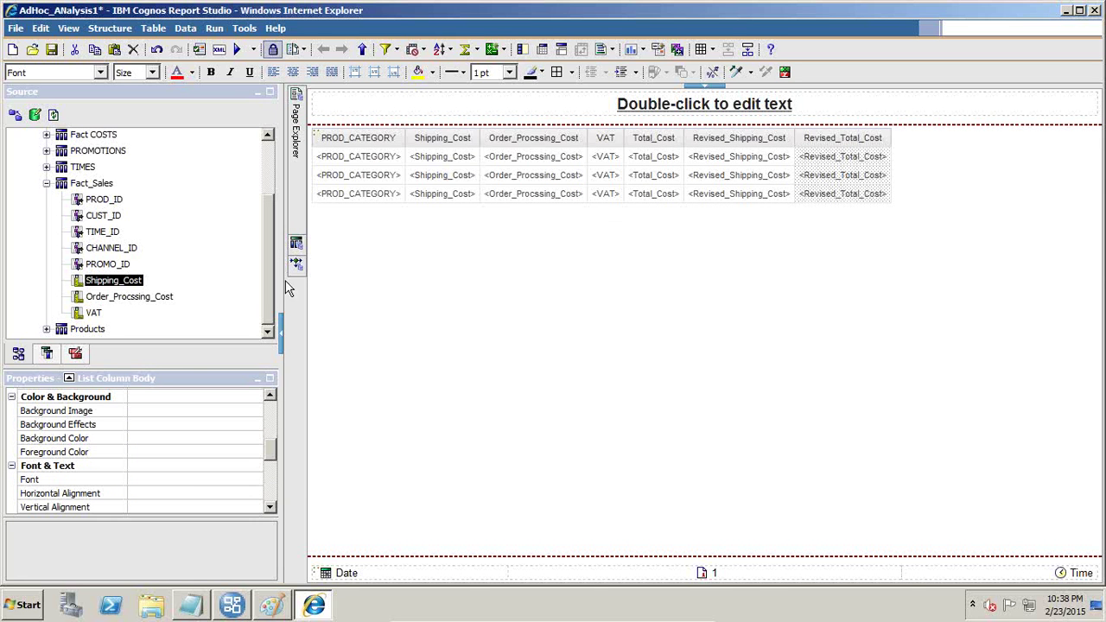
left_click_drag(120, 286, 884, 177)
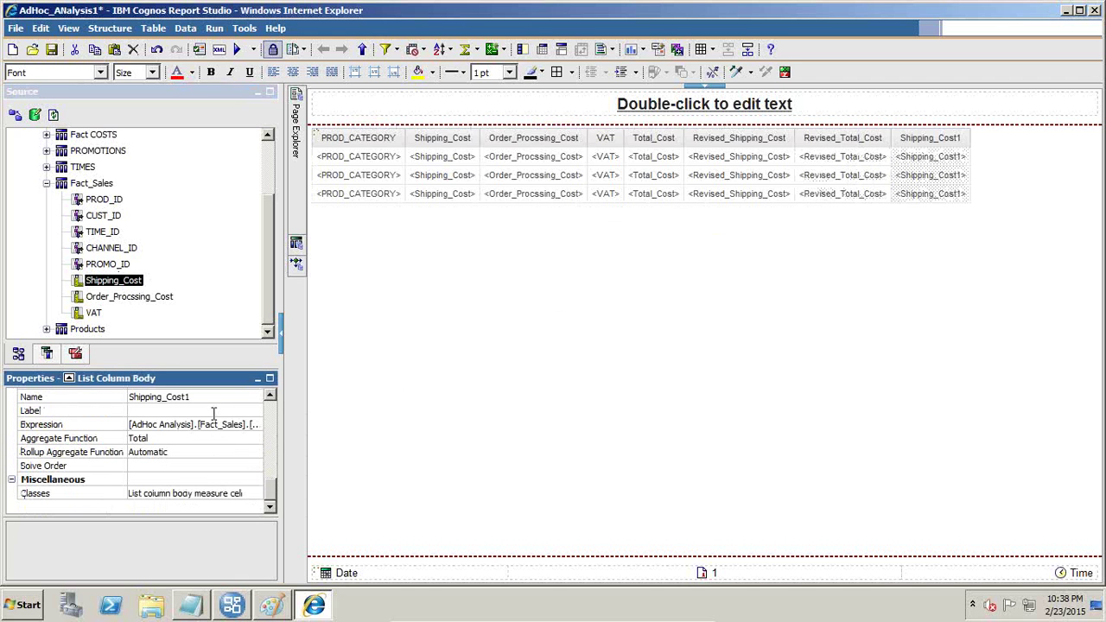
left_click(121, 410)
left_click(91, 398)
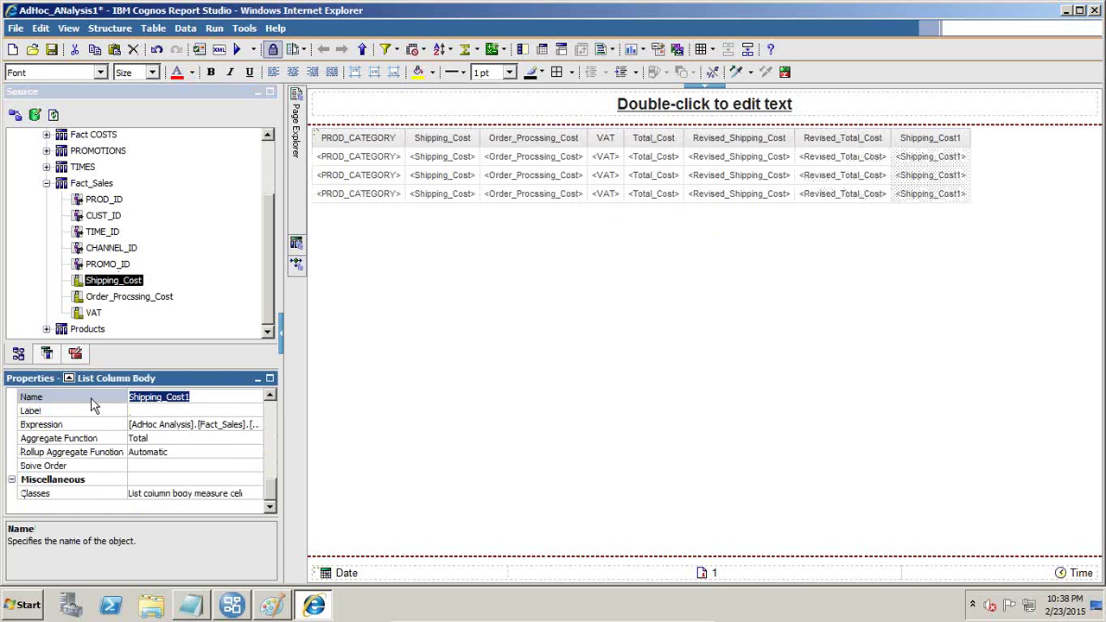
type("Variance")
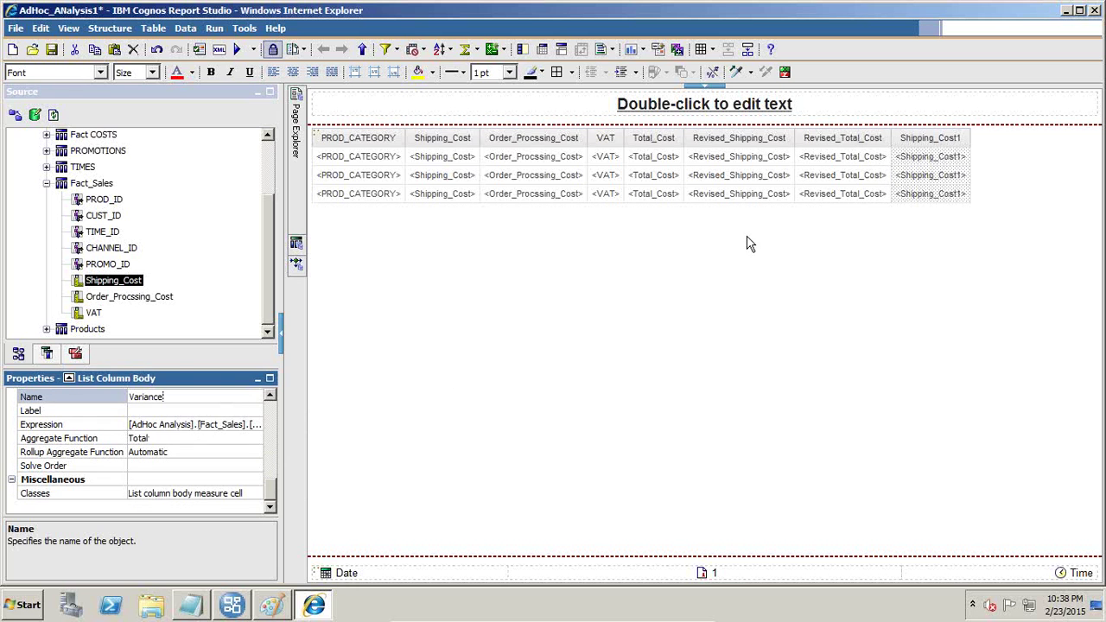
key("Return")
- Clear the existing definition in the Variance column's query expression and list the report's own data items
right_click(918, 166)
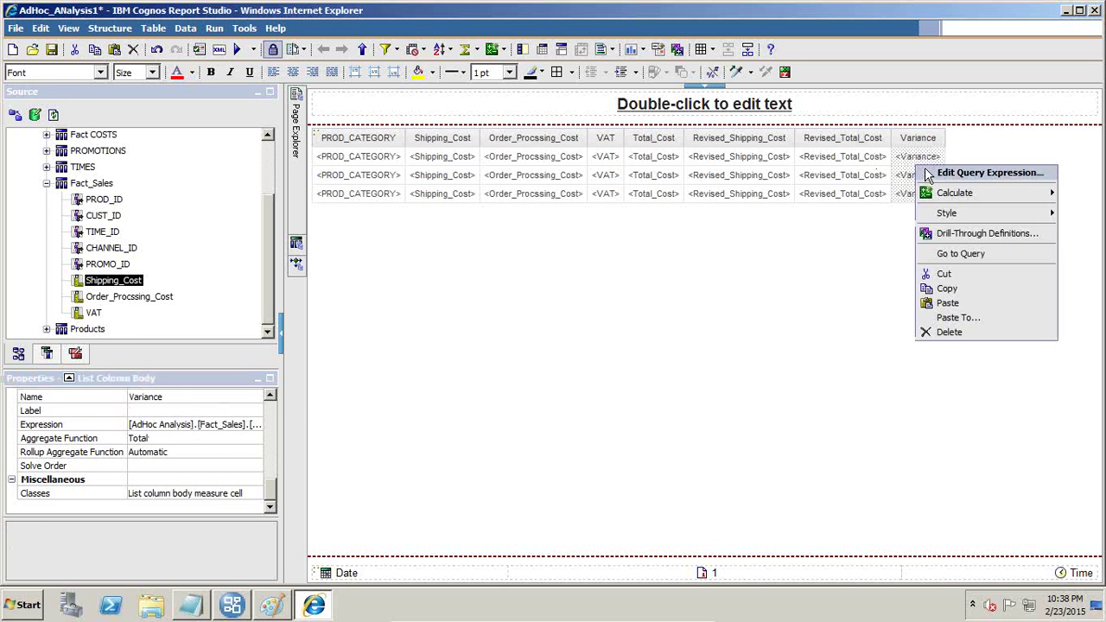
left_click(933, 177)
left_click_drag(700, 175, 424, 181)
key("Delete")
left_click(319, 437)
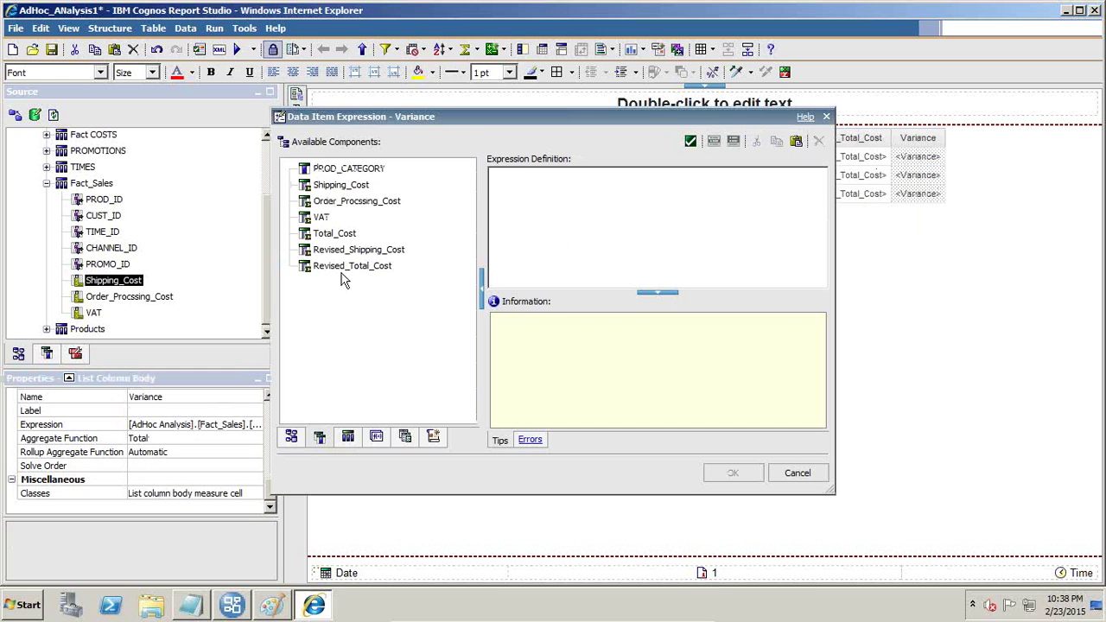
double_click(353, 252)
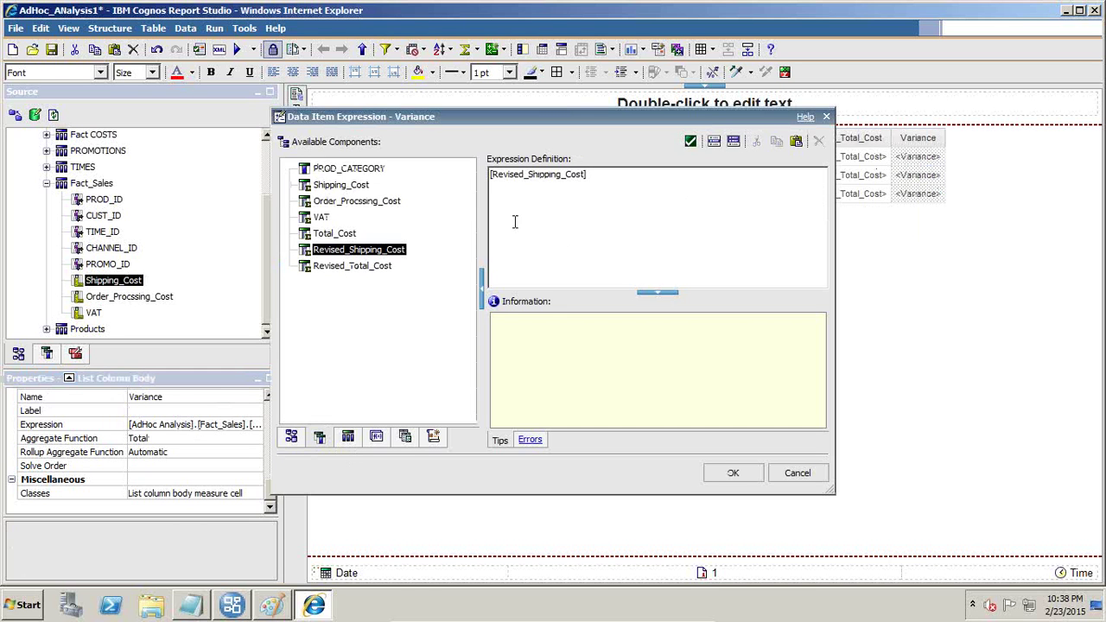
left_click_drag(621, 177, 489, 175)
key("Delete")
- Define the Variance expression as [Revised_Total_Cost]-[Total_Cost], validate it and accept it
left_click(370, 268)
double_click(370, 268)
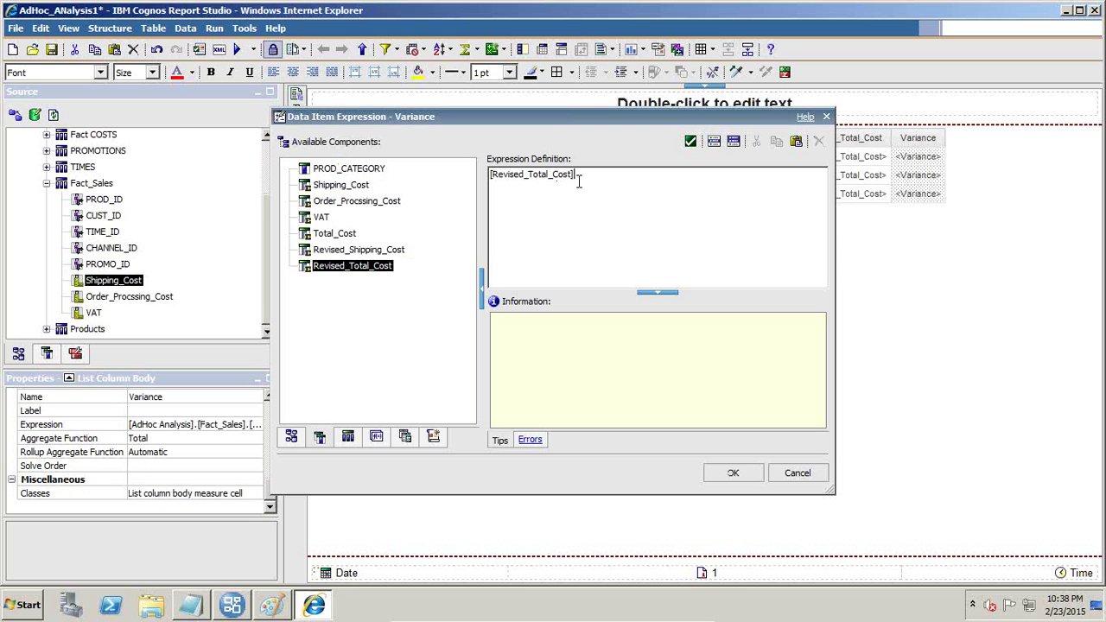
type("-")
left_click(338, 235)
double_click(338, 235)
left_click(691, 142)
left_click(733, 473)
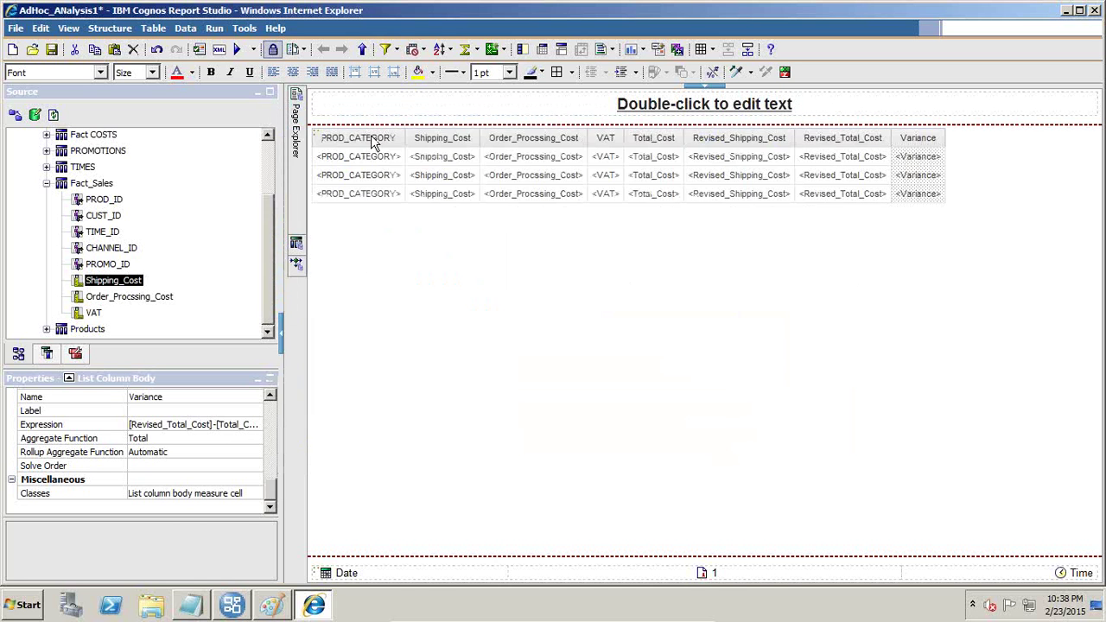
- Save the report and run it to check the Revised_Shipping_Cost, Revised_Total_Cost and Variance columns
left_click(51, 50)
left_click(237, 50)
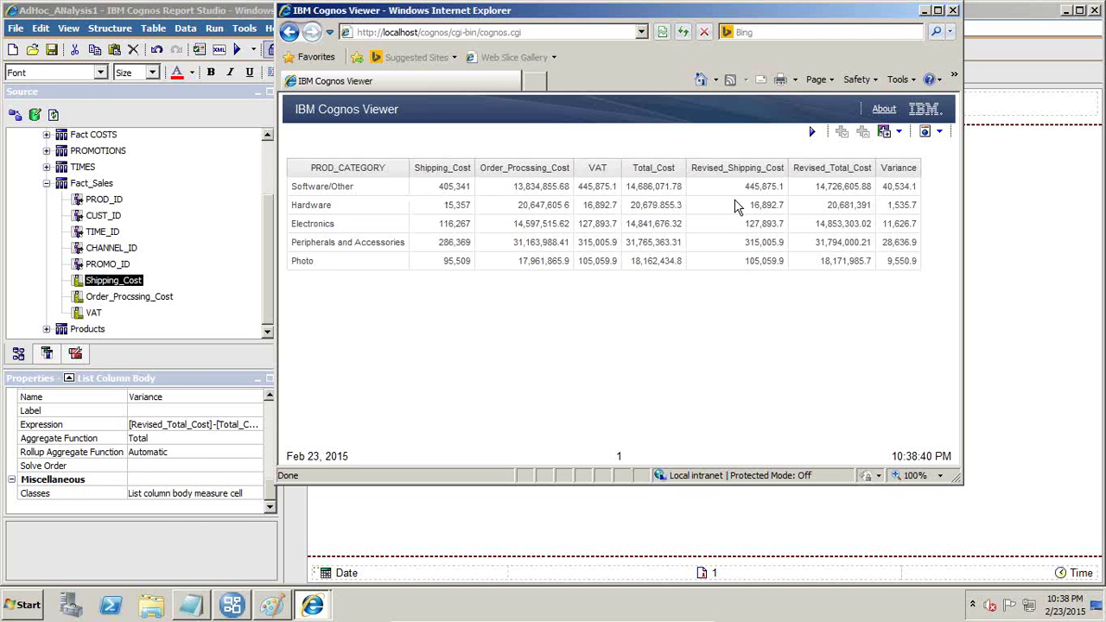
left_click(823, 205)
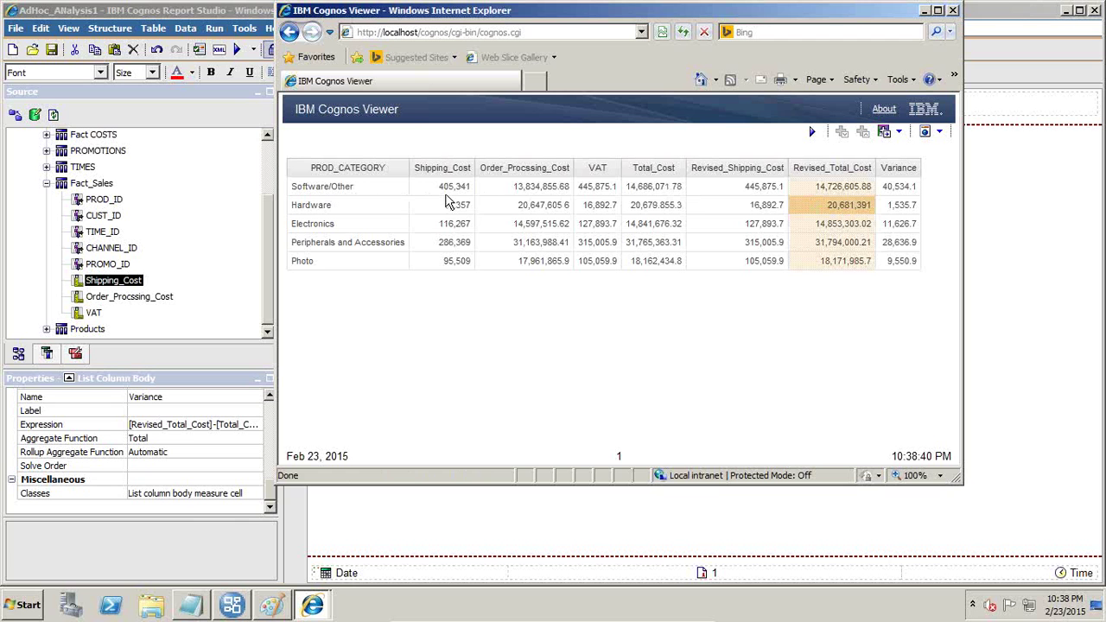
left_click(723, 191)
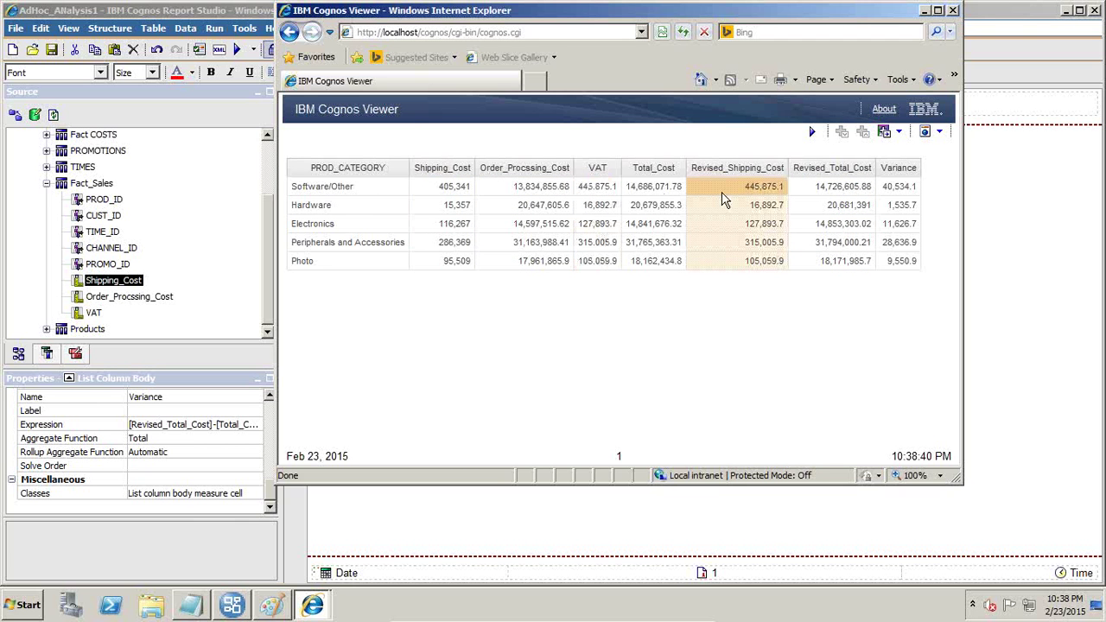
left_click(899, 204)
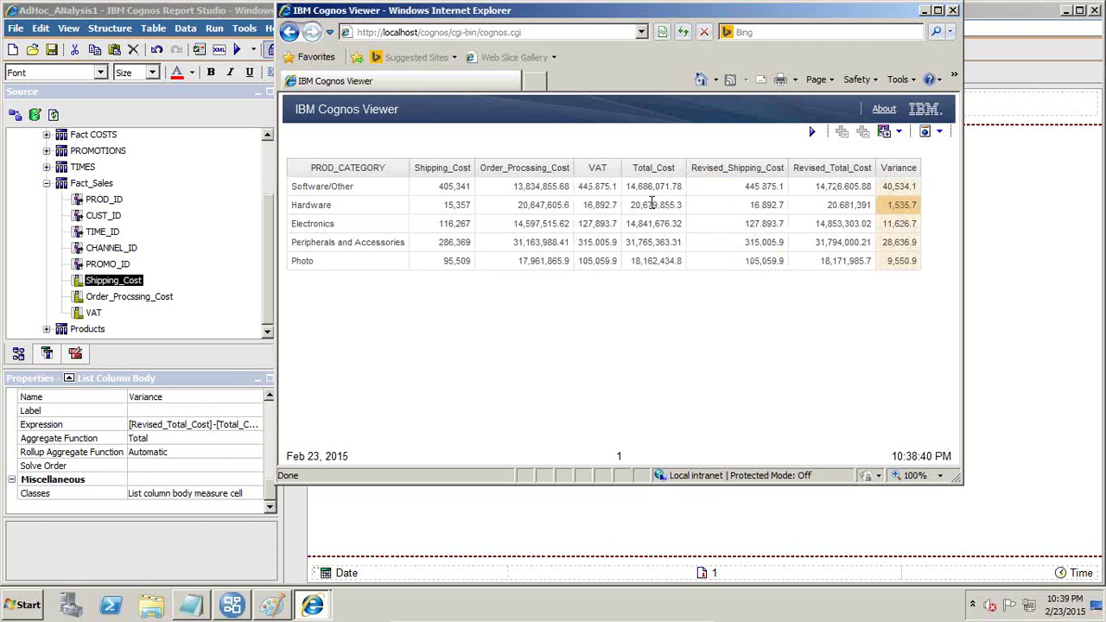
left_click(953, 10)
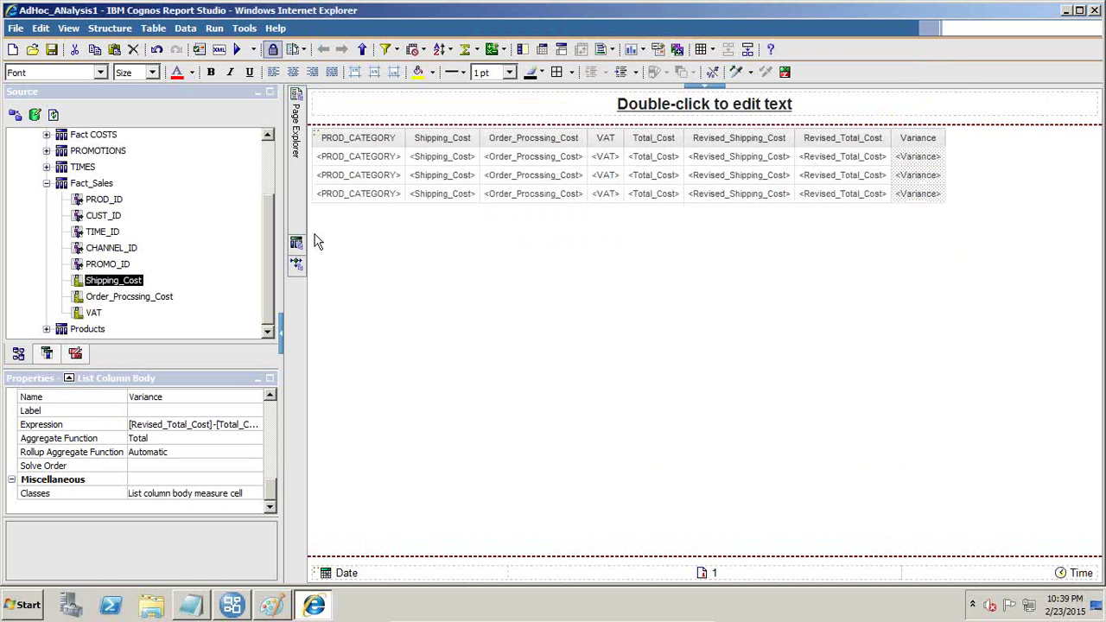
- Add another Shipping_Cost column after Variance and rename its data item Variance %
left_click_drag(121, 286, 948, 176)
left_click(1014, 177)
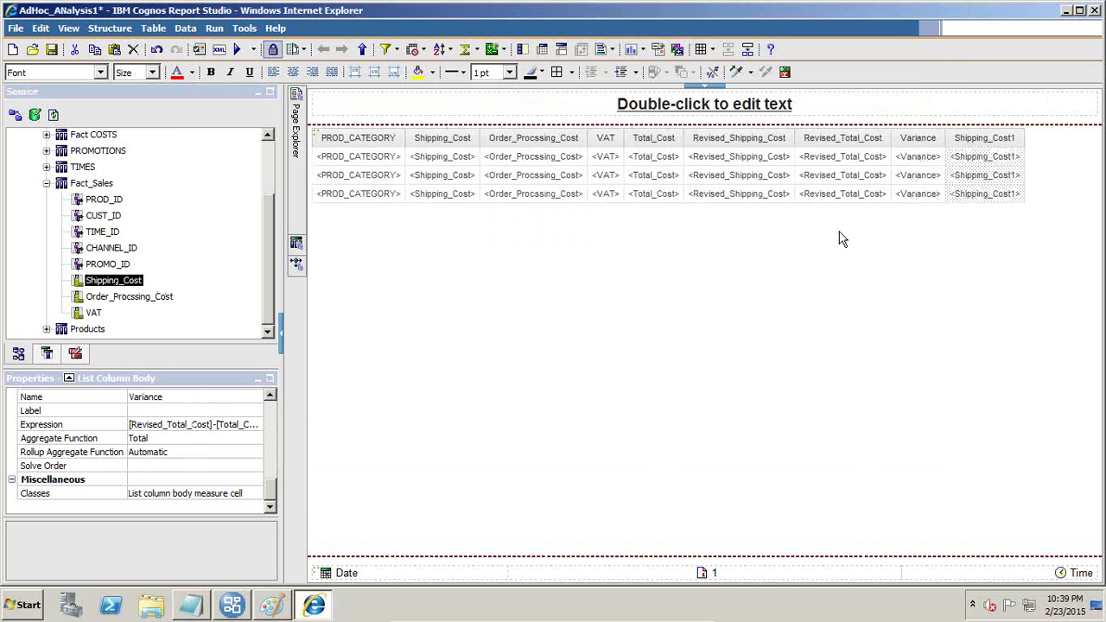
left_click(200, 399)
type("Variance")
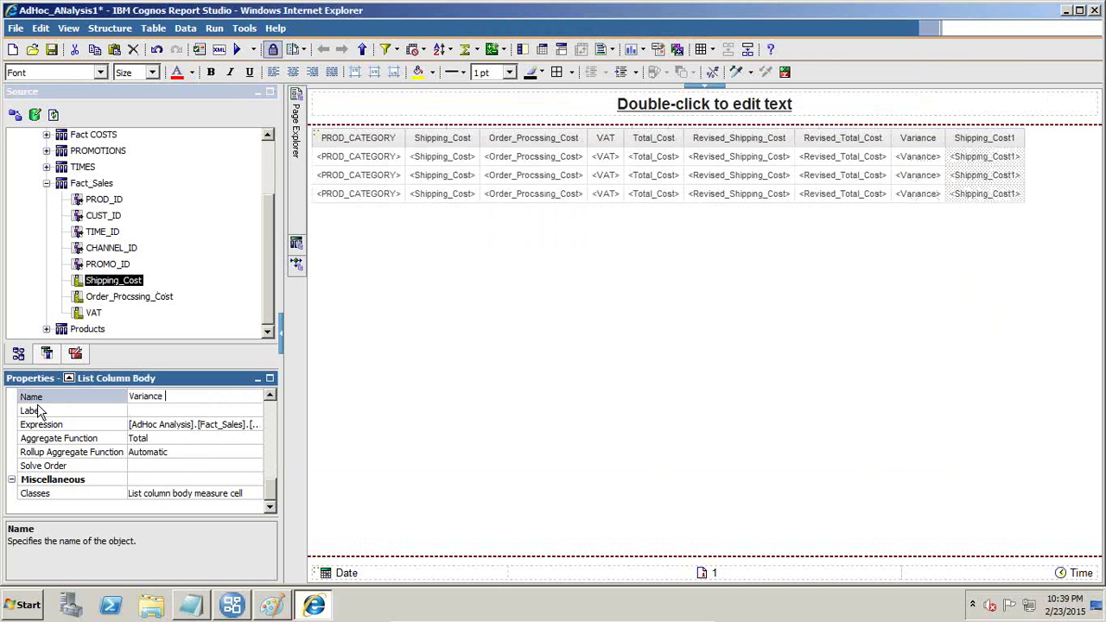
type(" %")
key("Return")
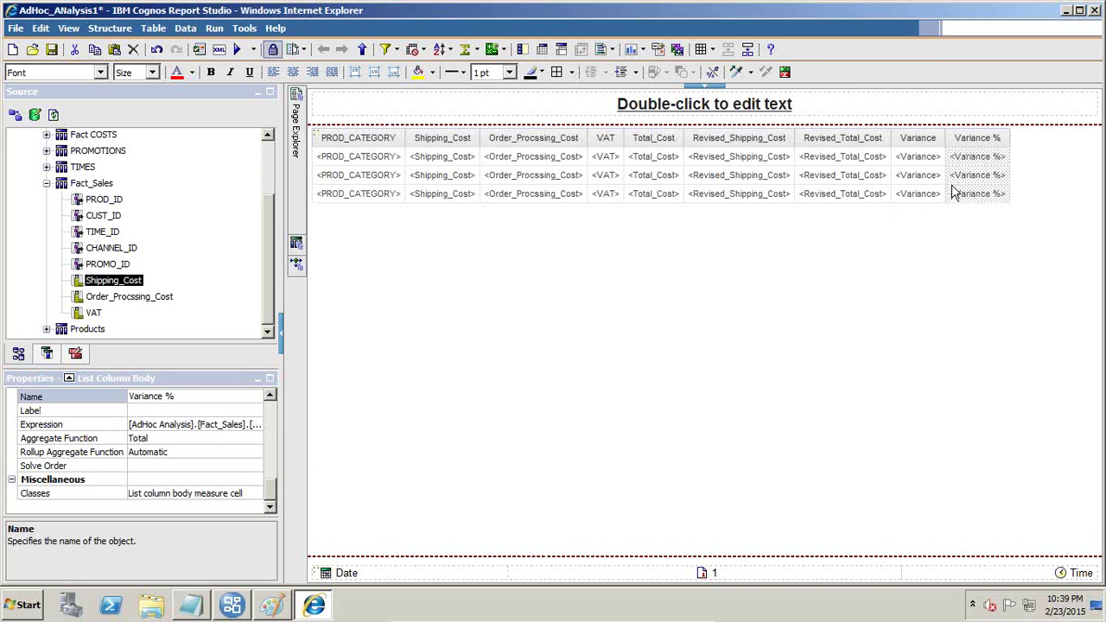
- Replace the Variance % expression with [Variance]/[Total_Cost]*100 and validate it
right_click(957, 191)
left_click(973, 192)
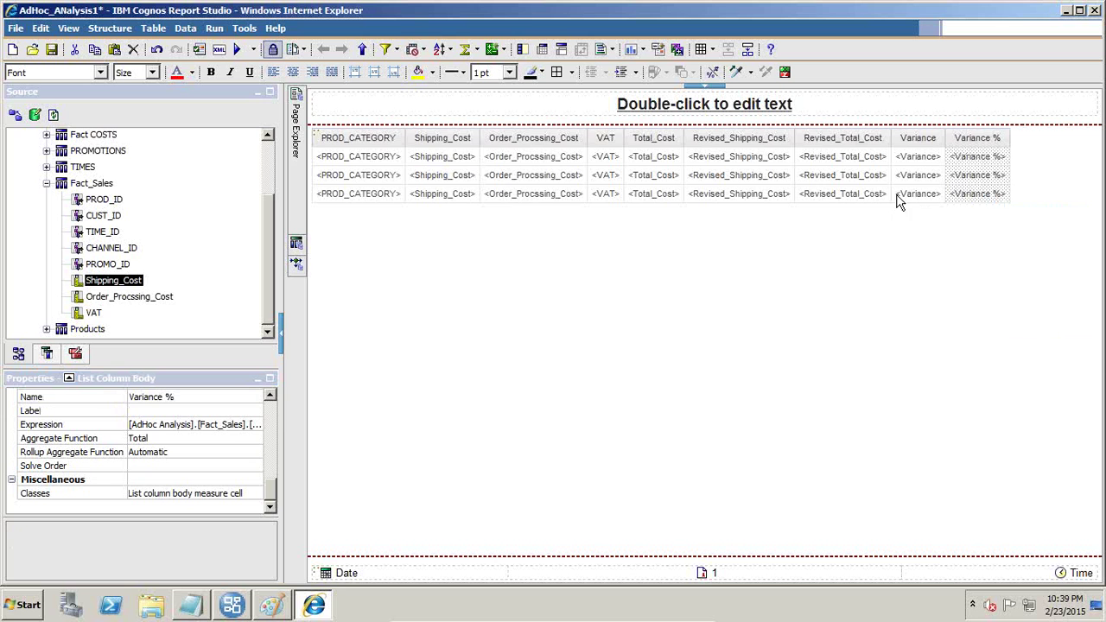
triple_click(641, 172)
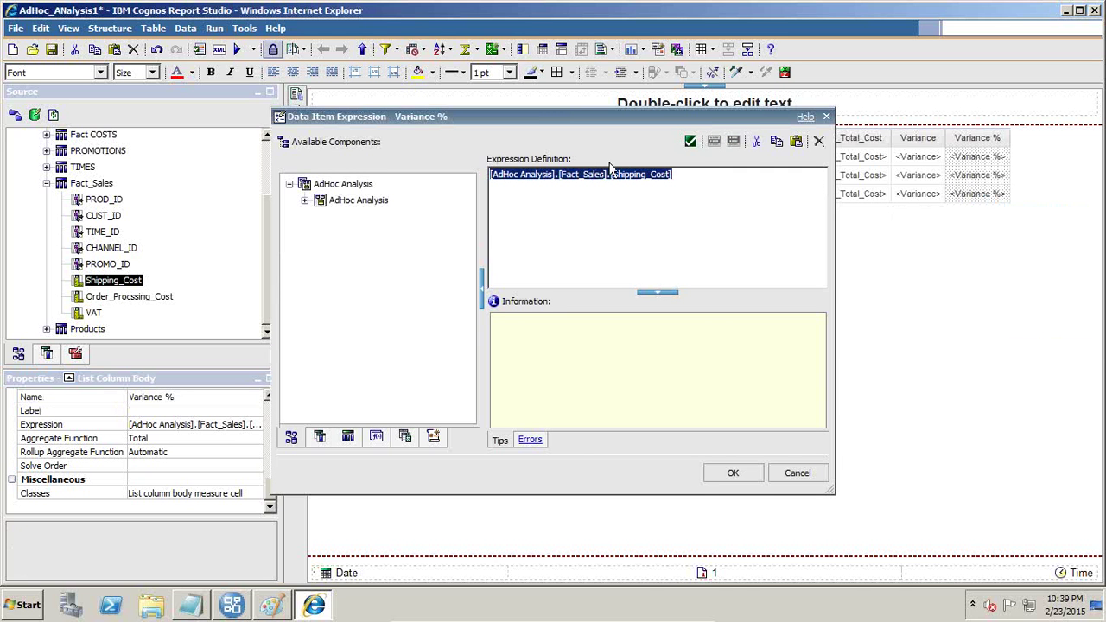
key("Delete")
left_click(319, 436)
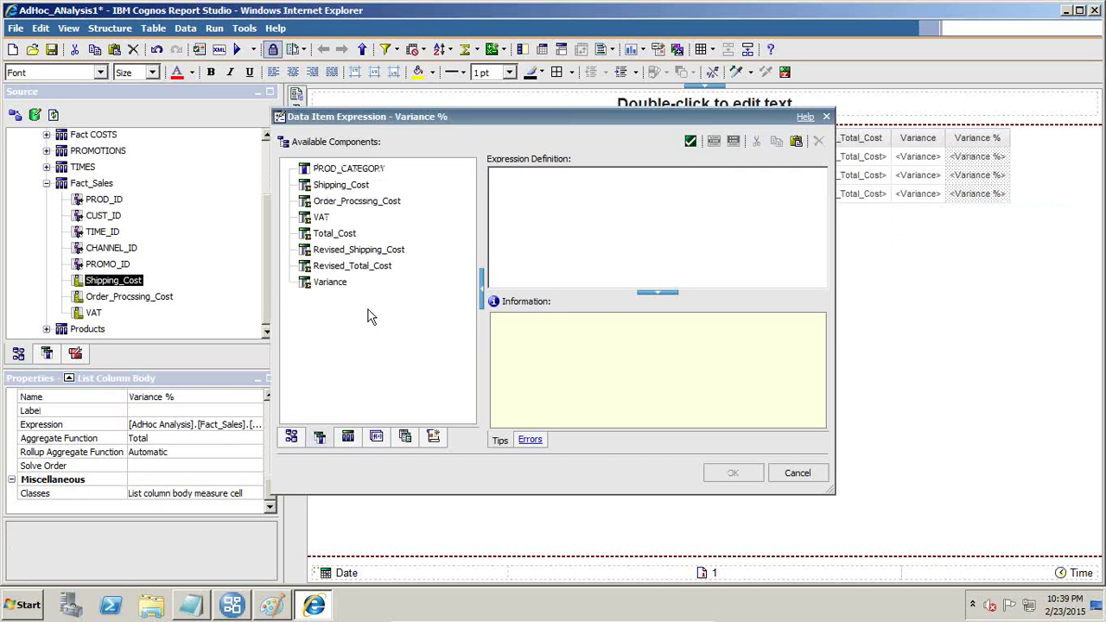
double_click(333, 284)
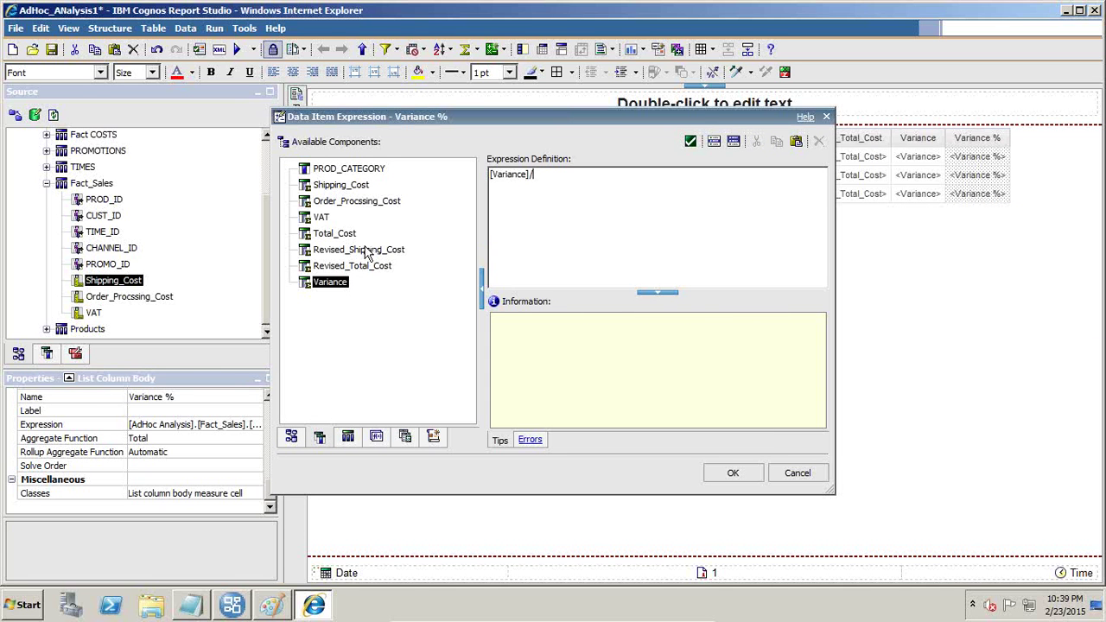
double_click(339, 233)
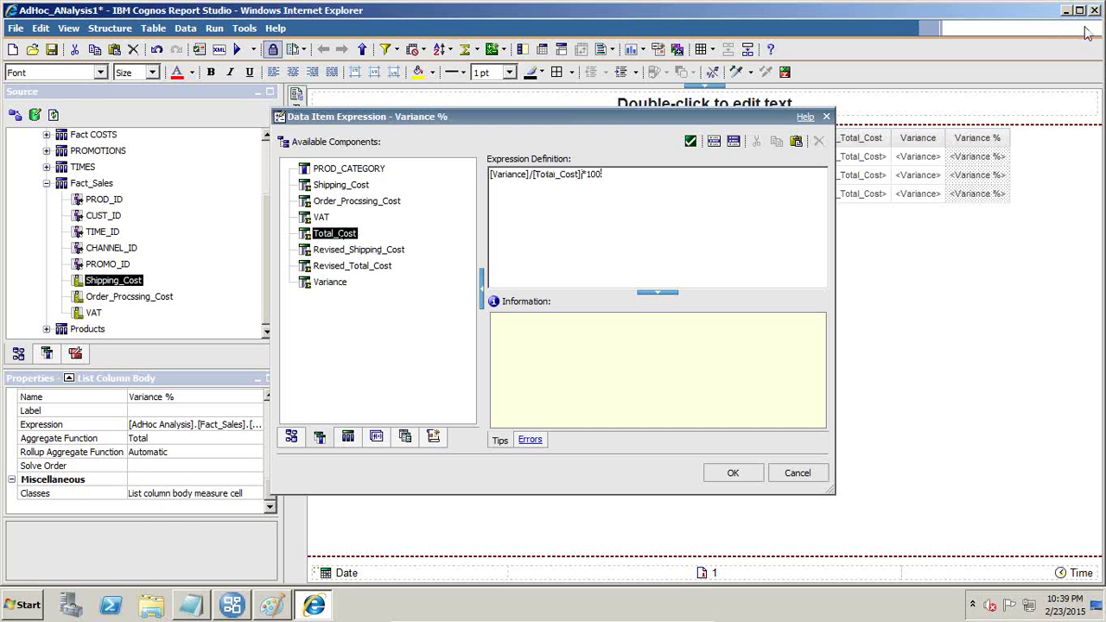
left_click(691, 141)
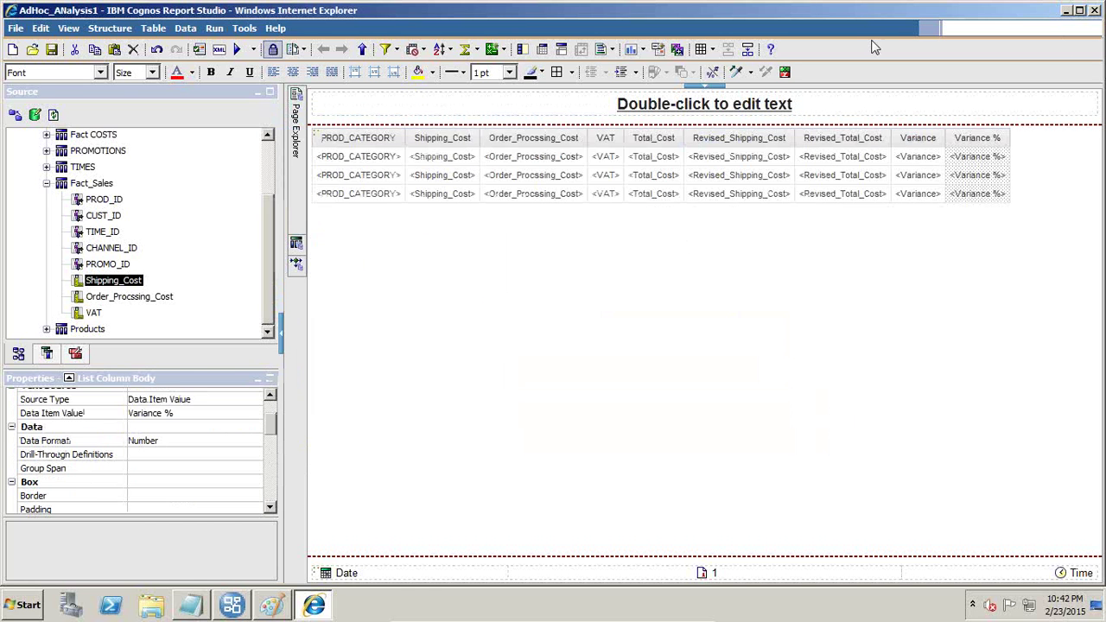
- Save the report and run it with the new Variance % column
left_click(51, 49)
left_click(238, 49)
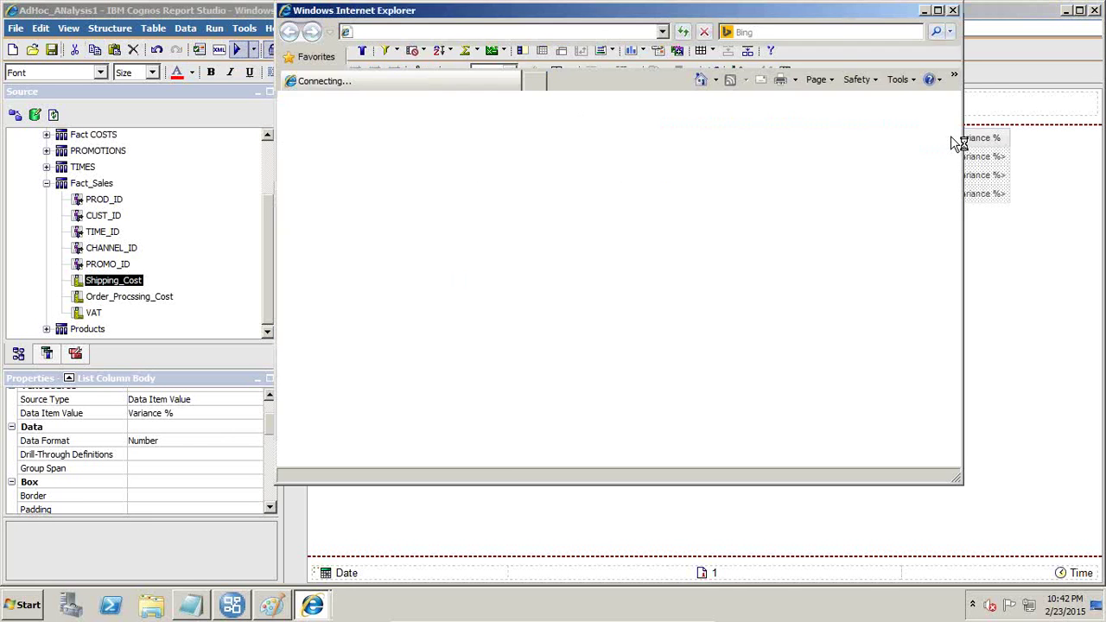